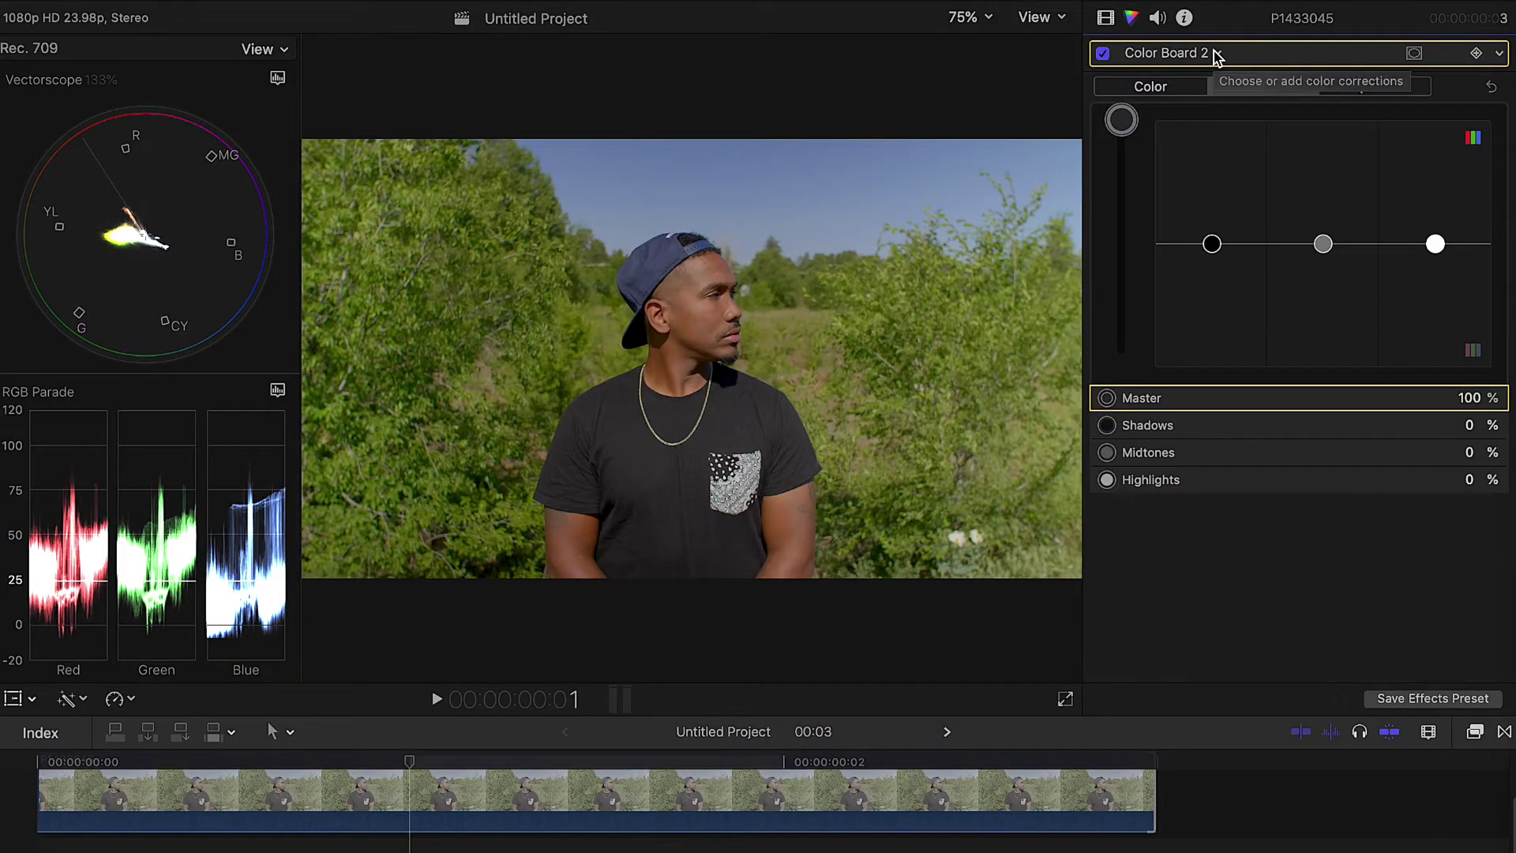
# Add a Hue/Saturation Curves correction to the clip with a color mask.
pyautogui.click(1217, 54)
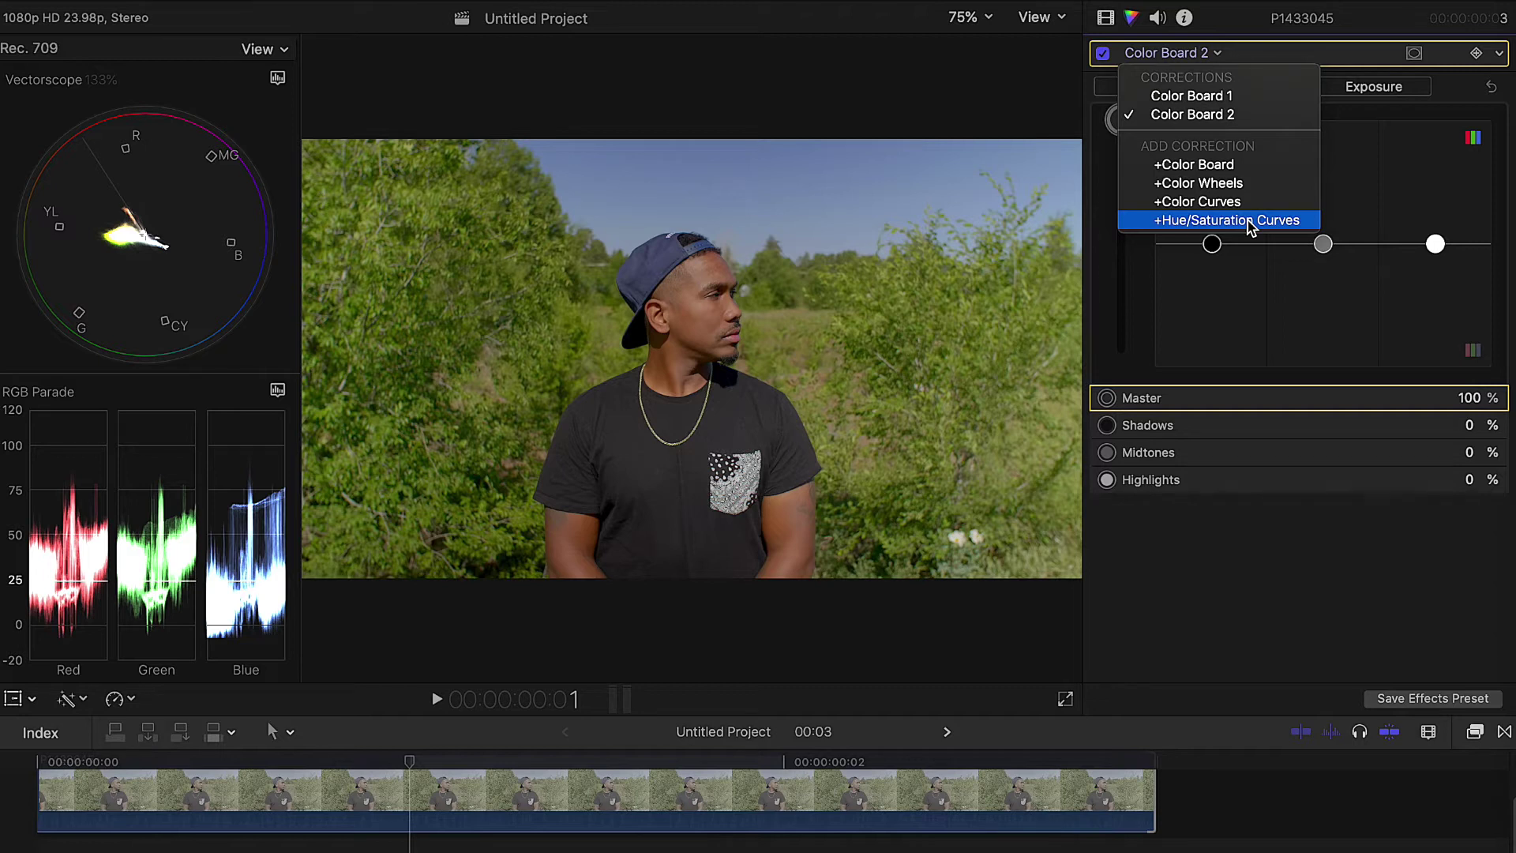
pyautogui.click(1251, 222)
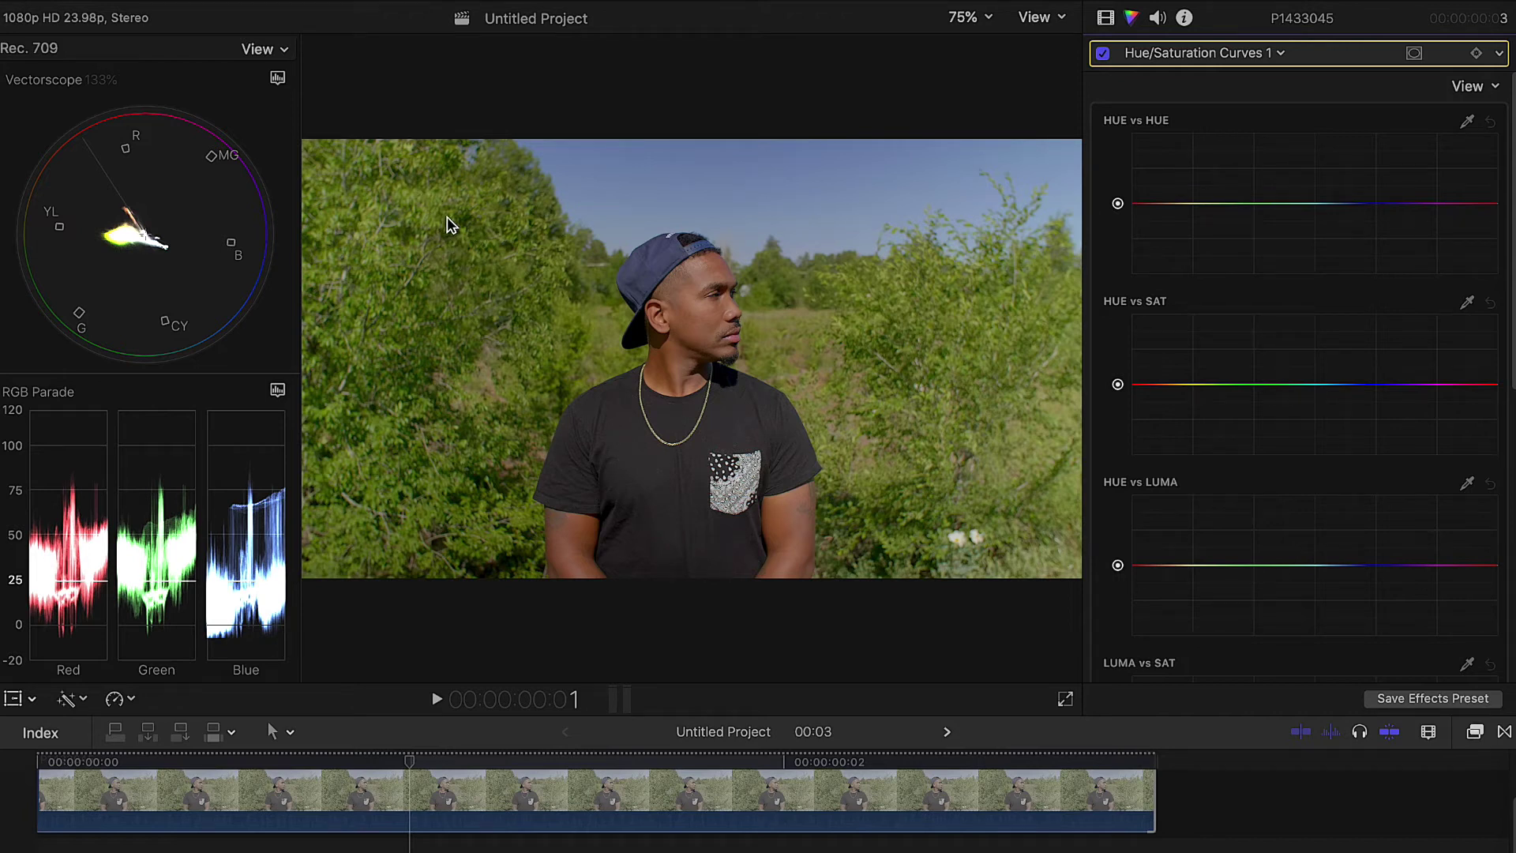
pyautogui.click(1414, 54)
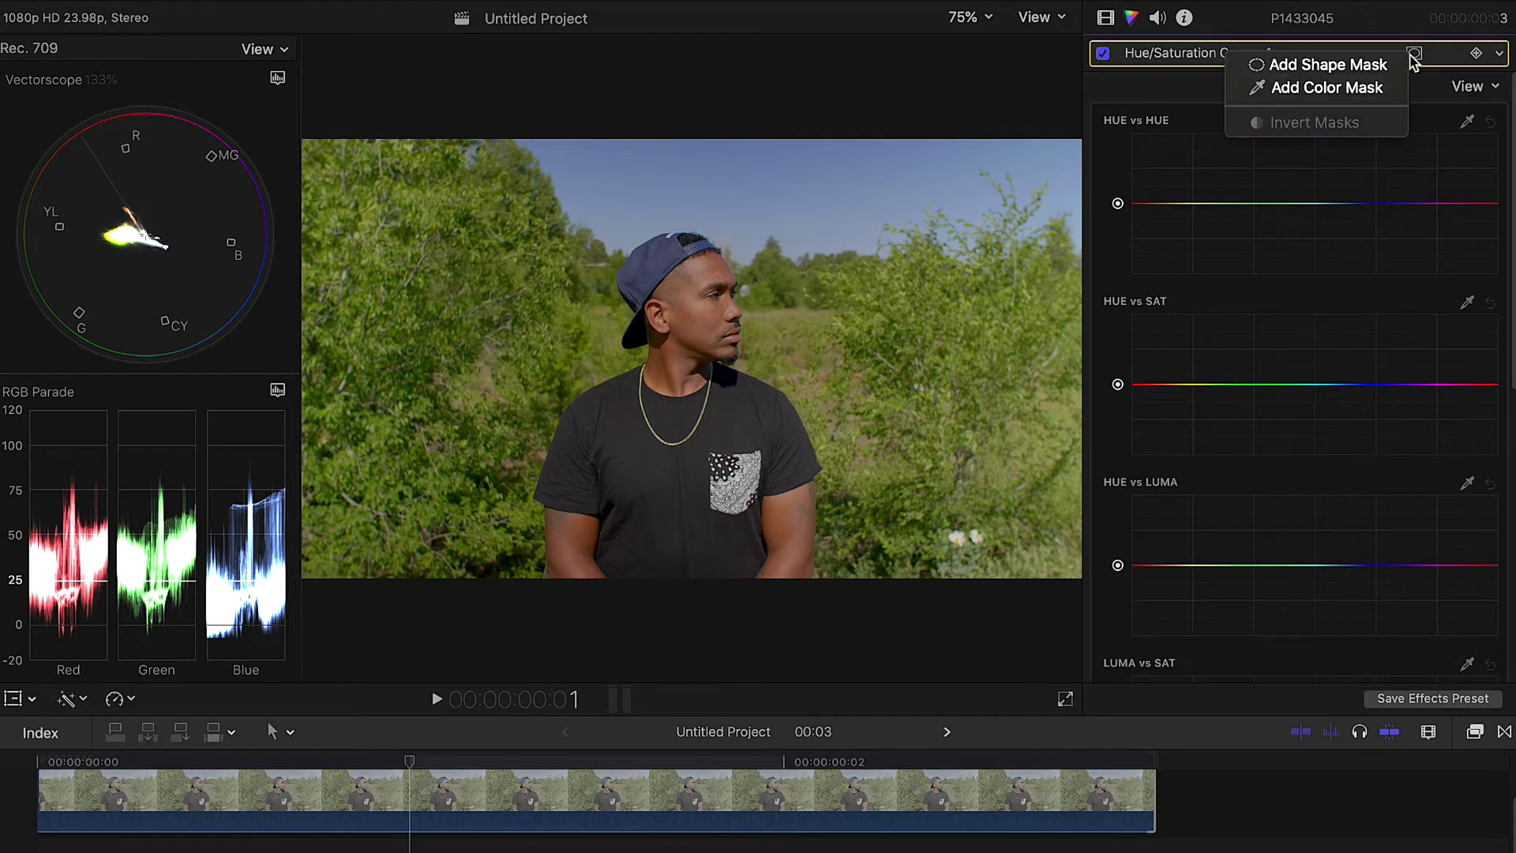
pyautogui.click(1385, 90)
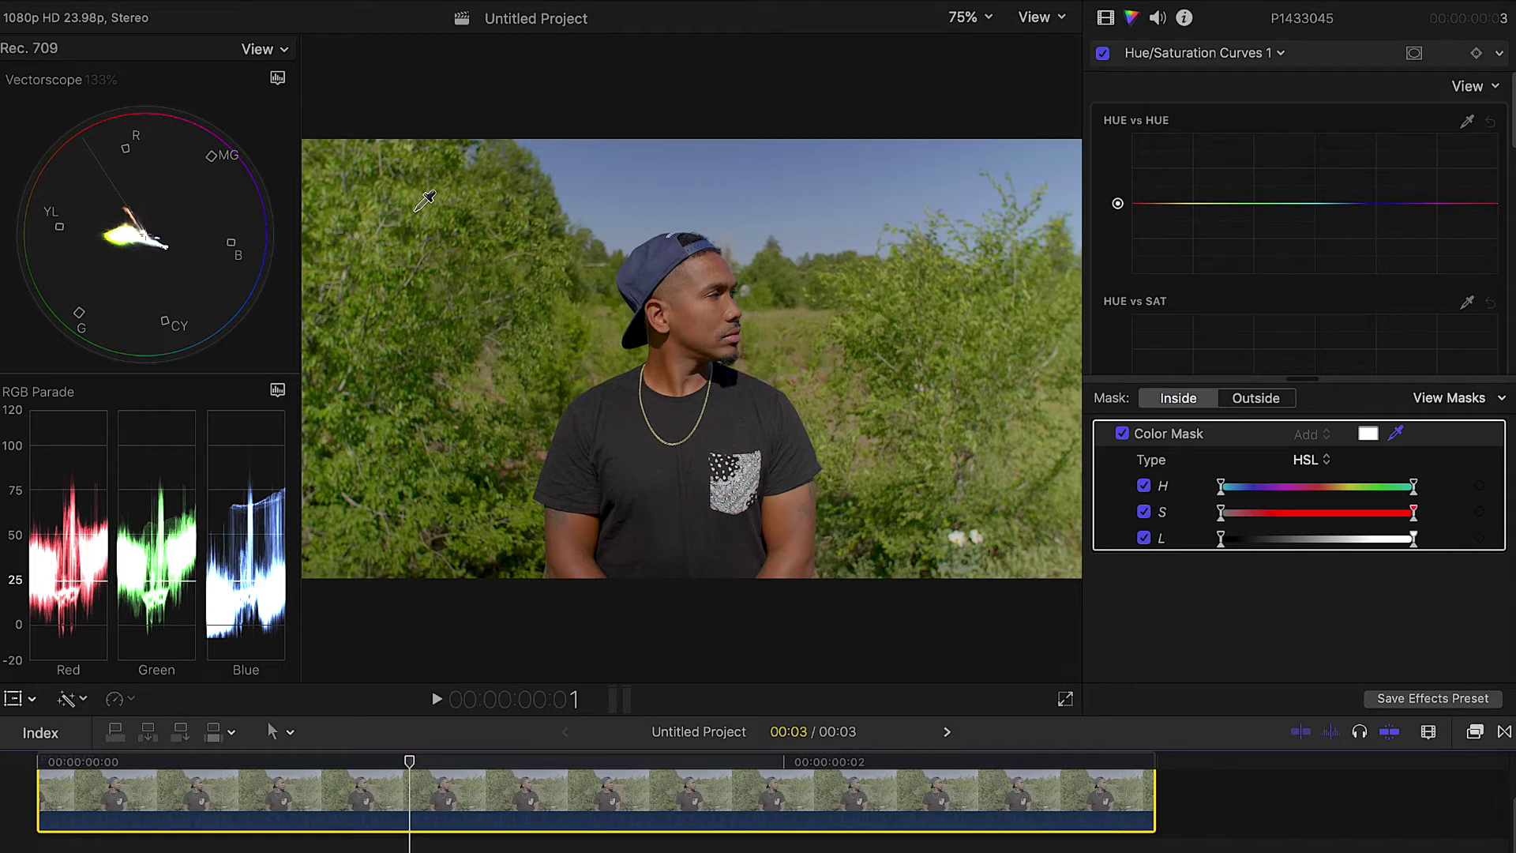
# Sample the green foliage beside the man for the color mask and display the mask as a black-and-white matte.
pyautogui.moveTo(413, 208)
pyautogui.mouseDown()
pyautogui.moveTo(436, 233)
pyautogui.moveTo(444, 214)
pyautogui.mouseUp()
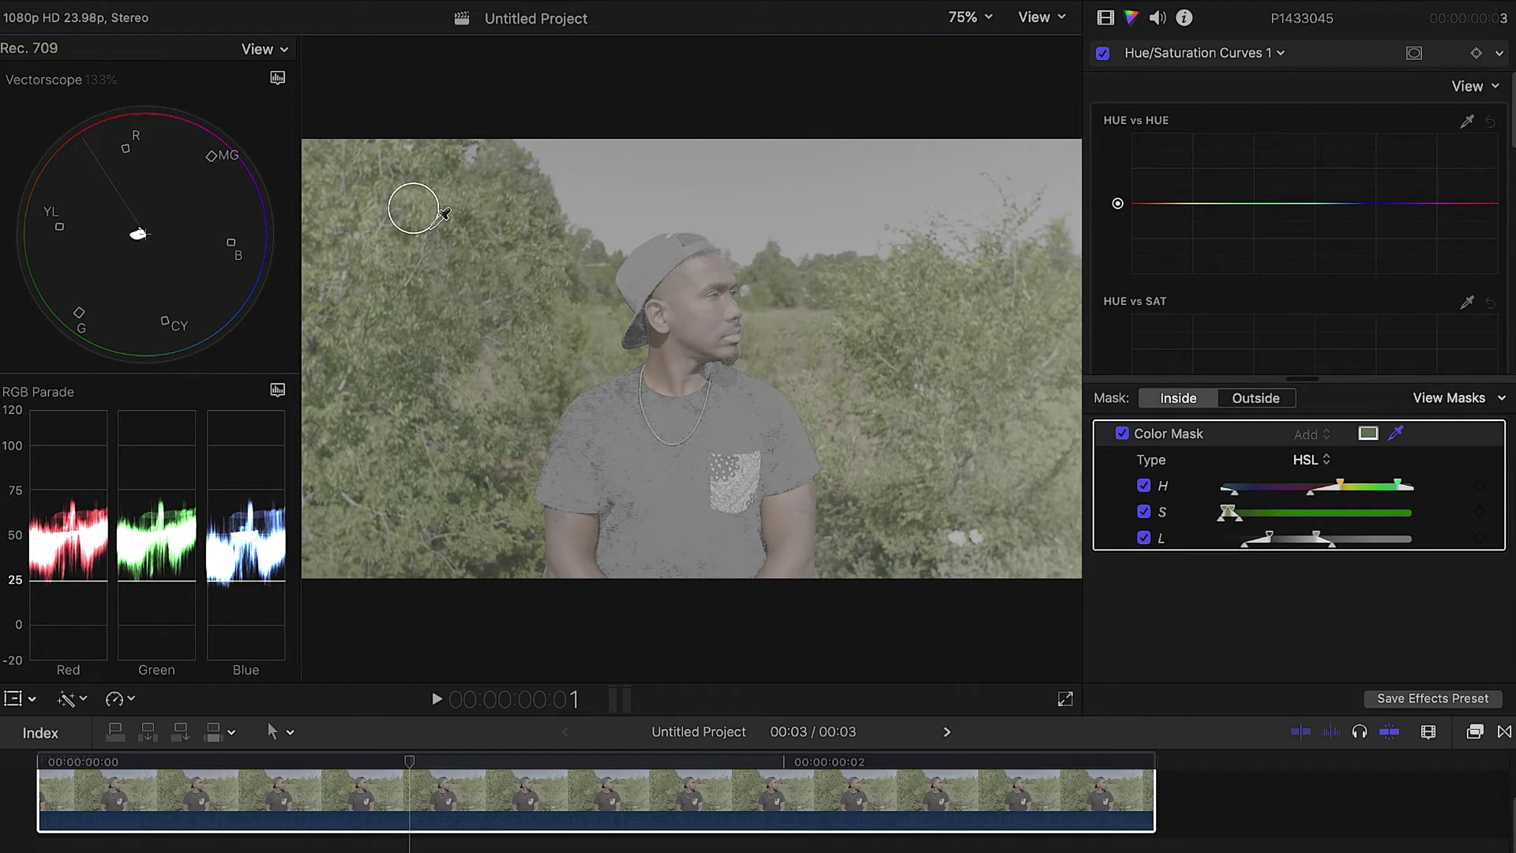
pyautogui.moveTo(443, 215); pyautogui.dragTo(440, 217)
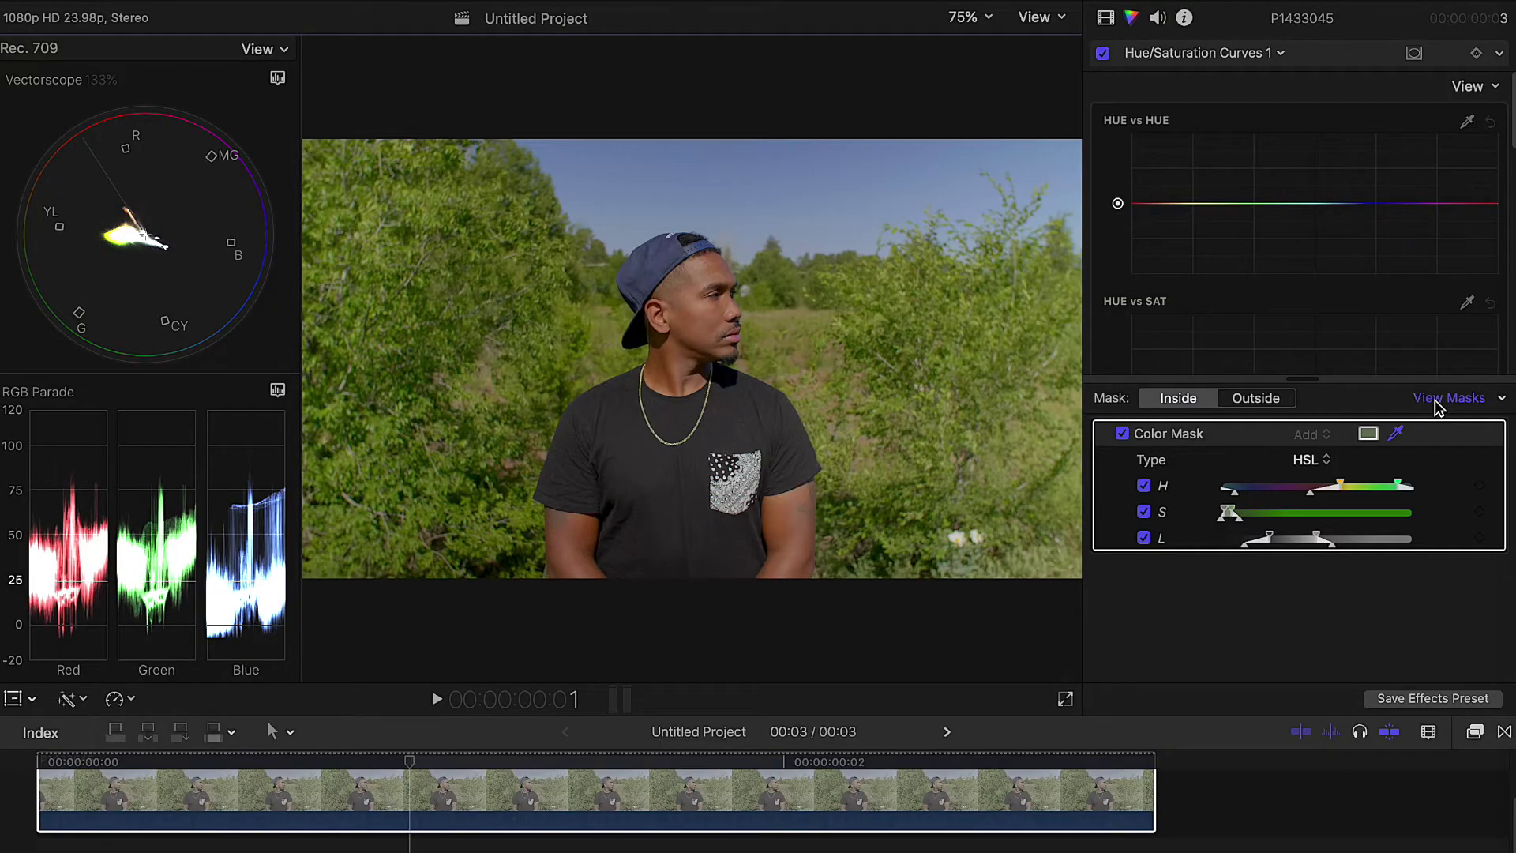
pyautogui.click(1435, 400)
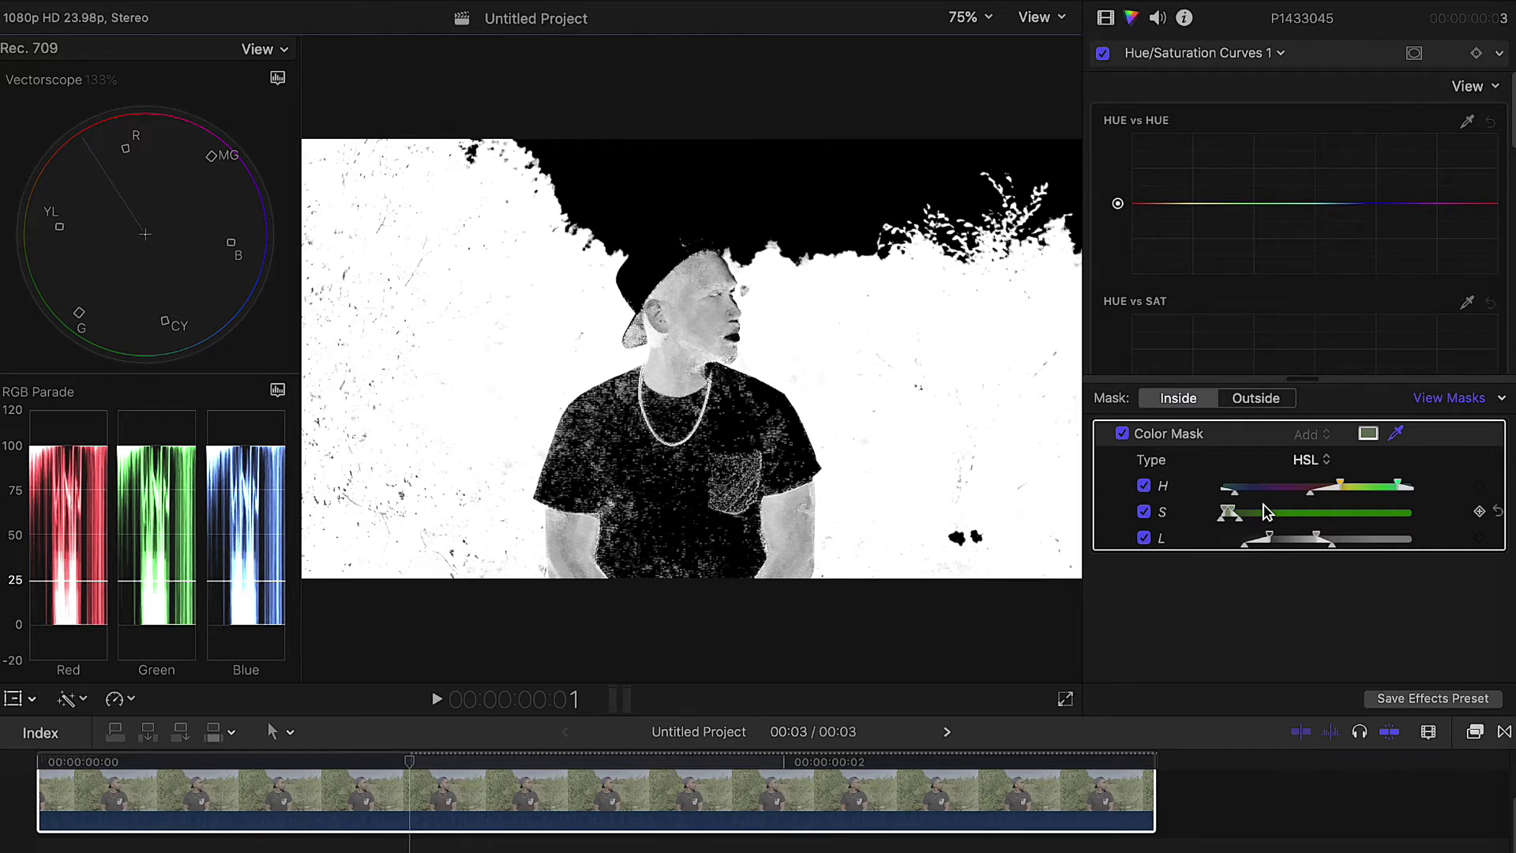
# Try the 3D type for the color mask and return it to HSL.
pyautogui.click(1328, 463)
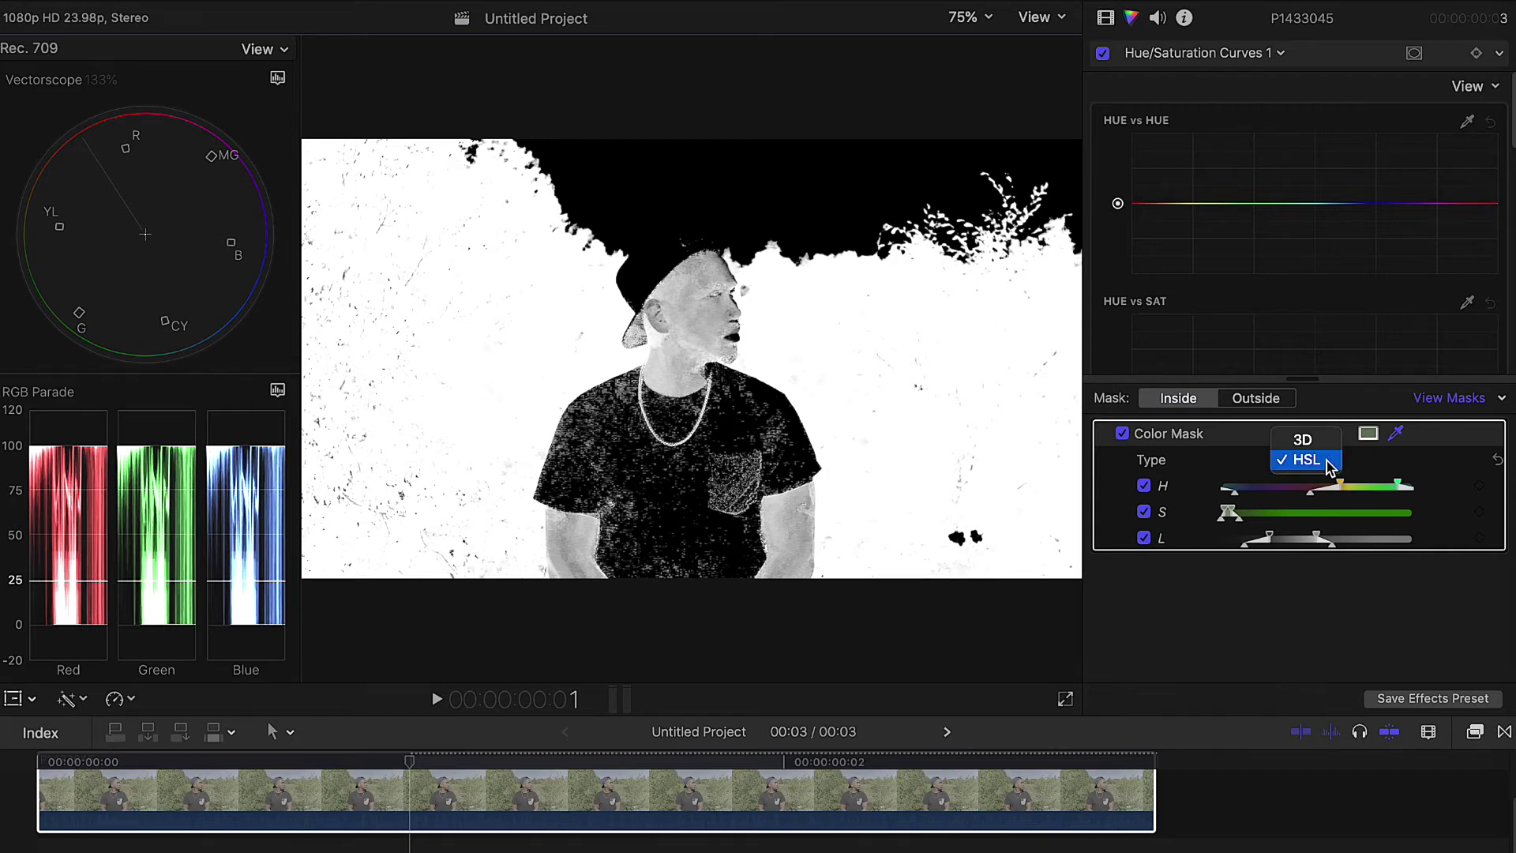
pyautogui.click(1325, 441)
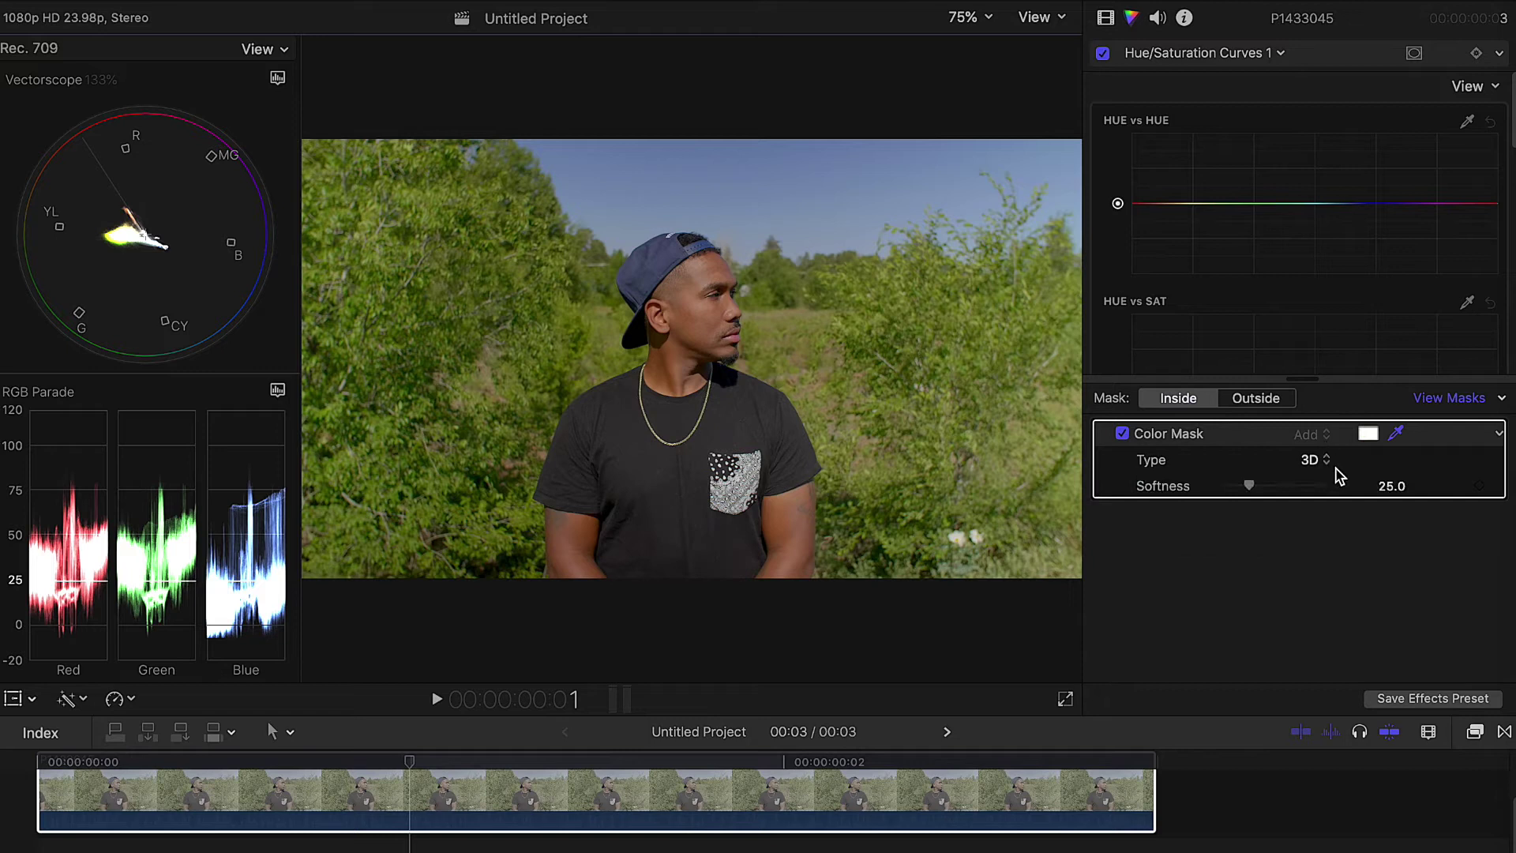
pyautogui.click(1329, 463)
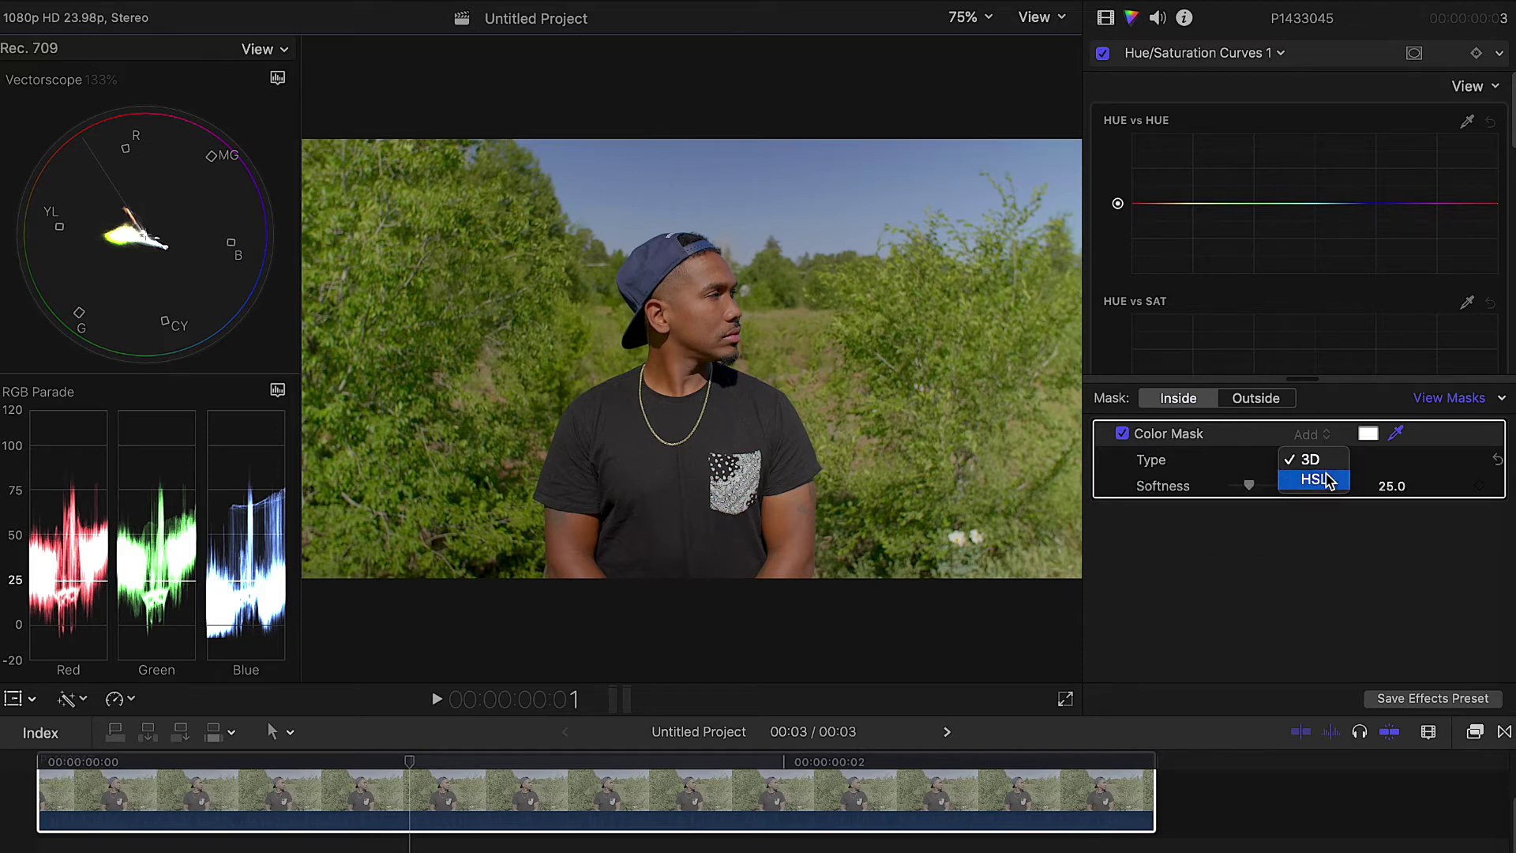
pyautogui.click(1329, 480)
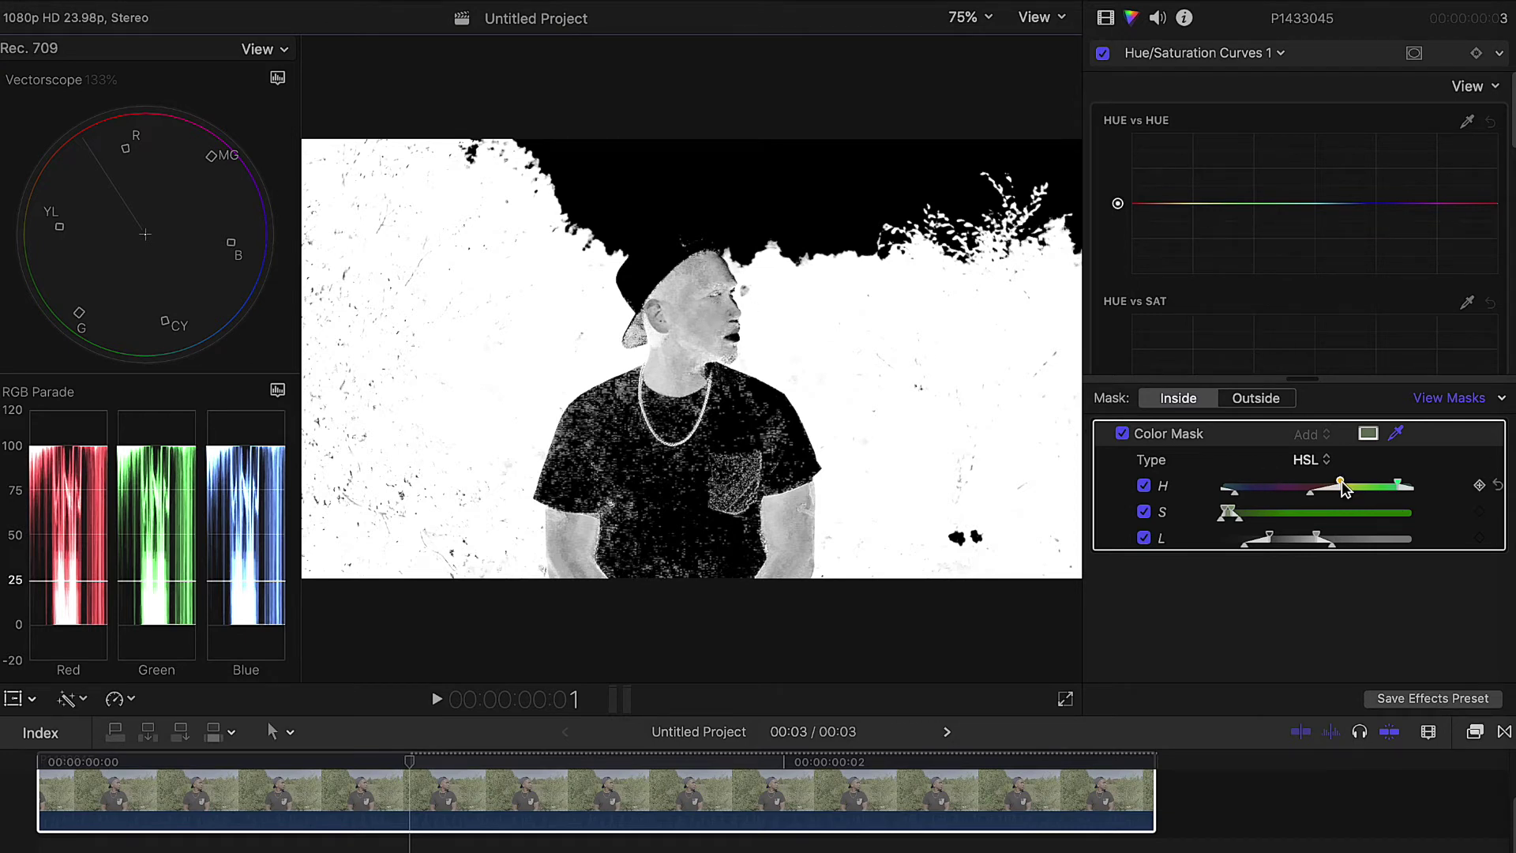
# Refine the mask's HSL ranges to exclude the man's skin, and shift the masked foliage to purple with the Hue vs Hue curve.
pyautogui.moveTo(1343, 487); pyautogui.dragTo(1361, 493)
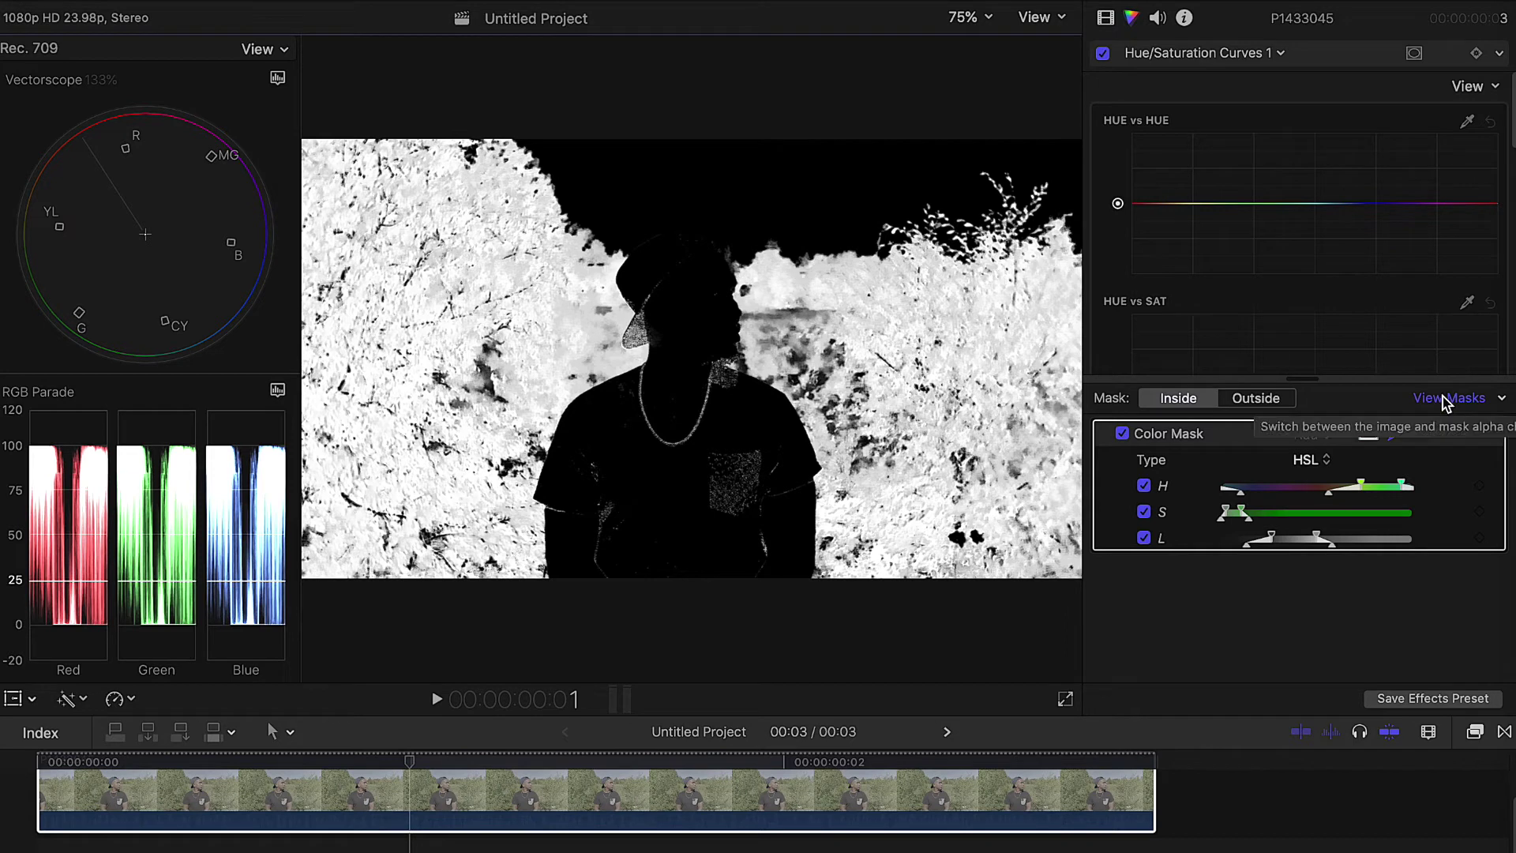
pyautogui.click(1445, 399)
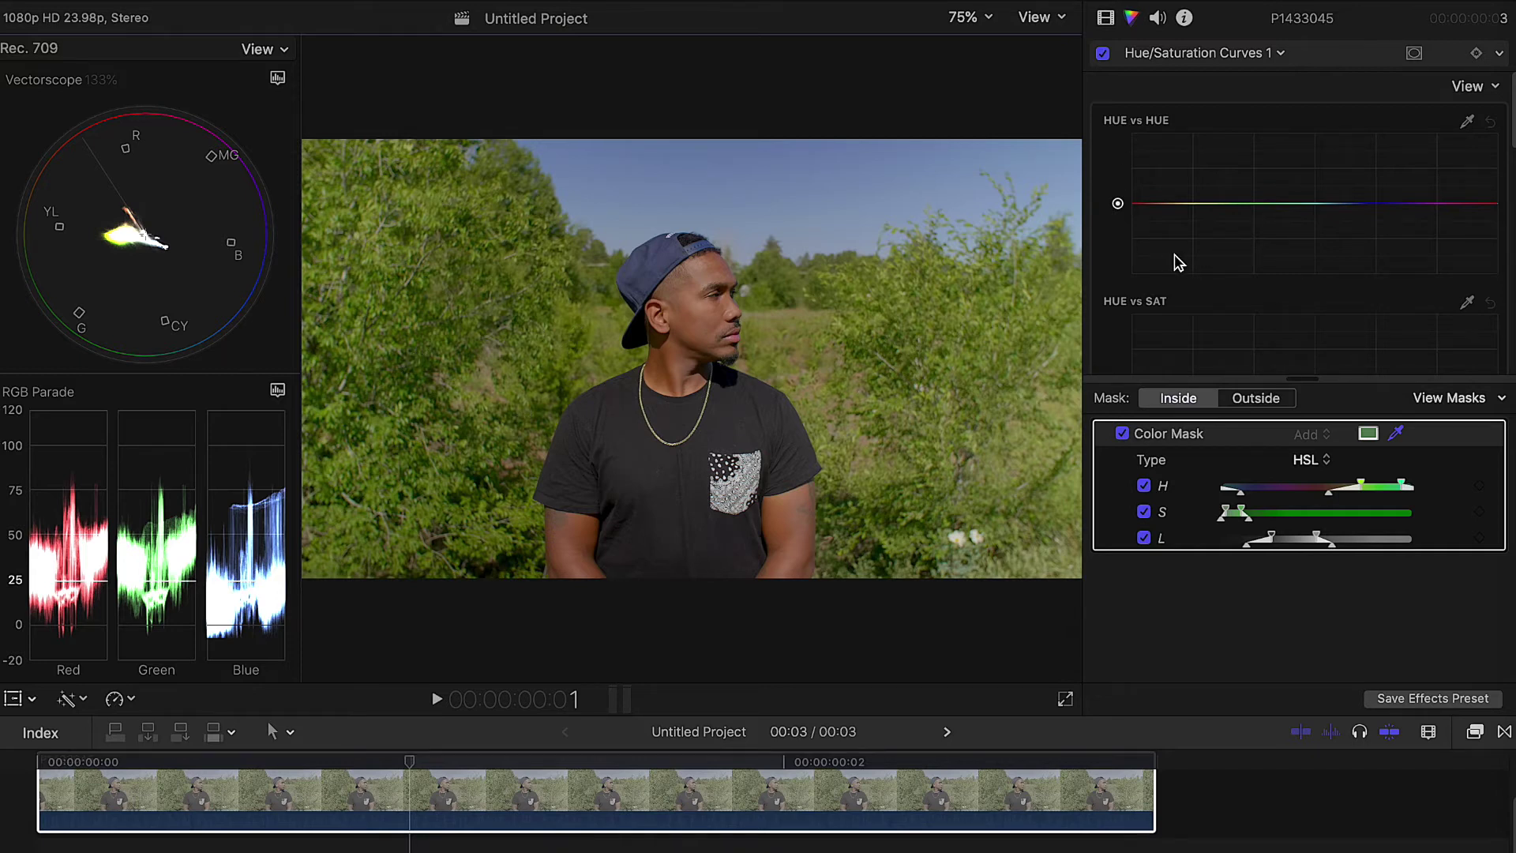
pyautogui.moveTo(1118, 203); pyautogui.dragTo(1127, 359)
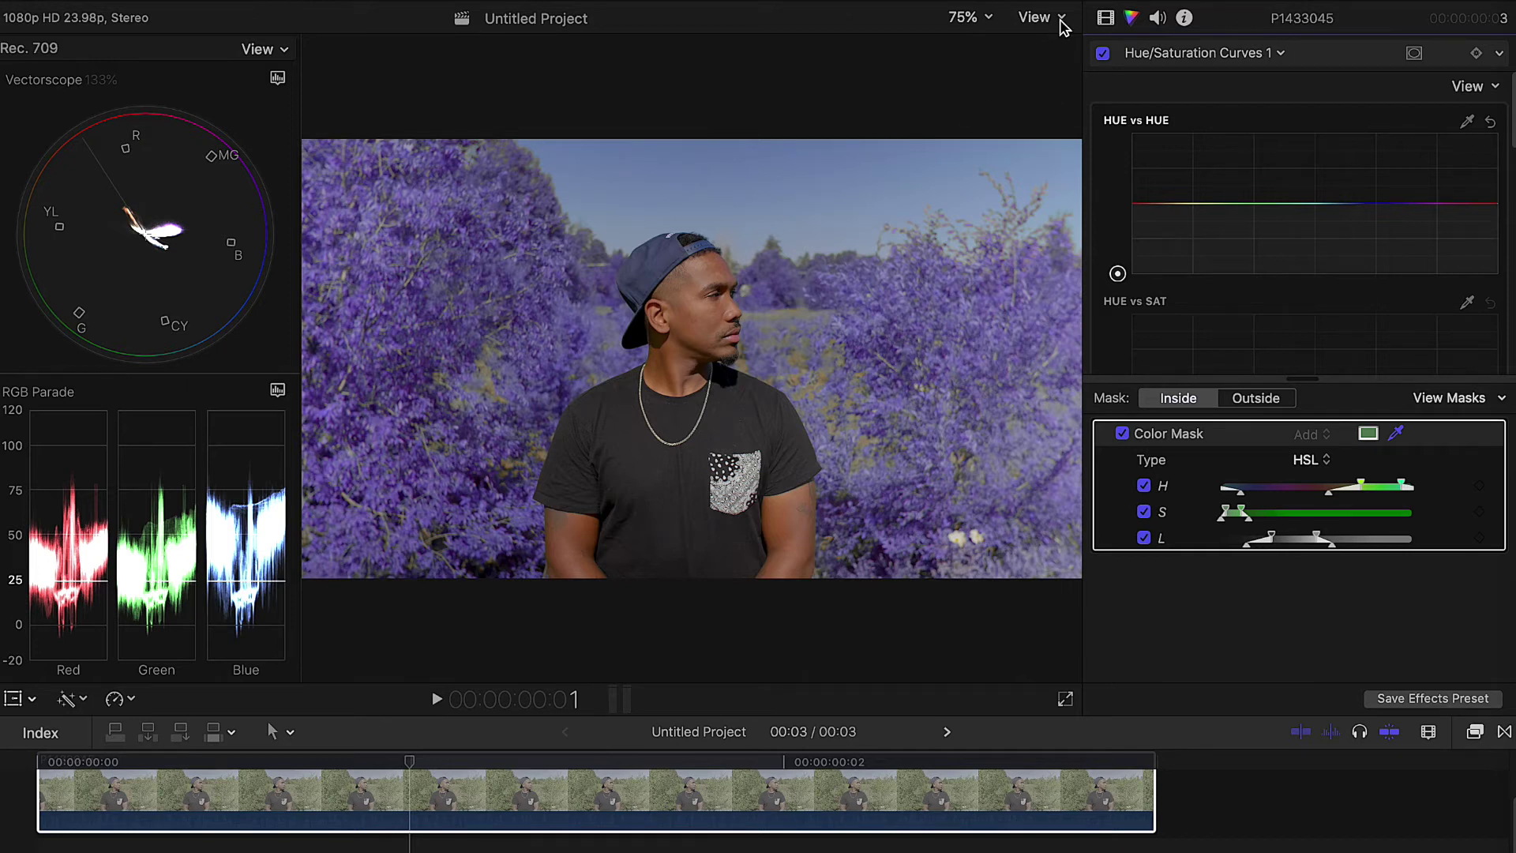
# Add a second Hue/Saturation Curves correction with a color mask sampled from the blue sky.
pyautogui.click(1191, 54)
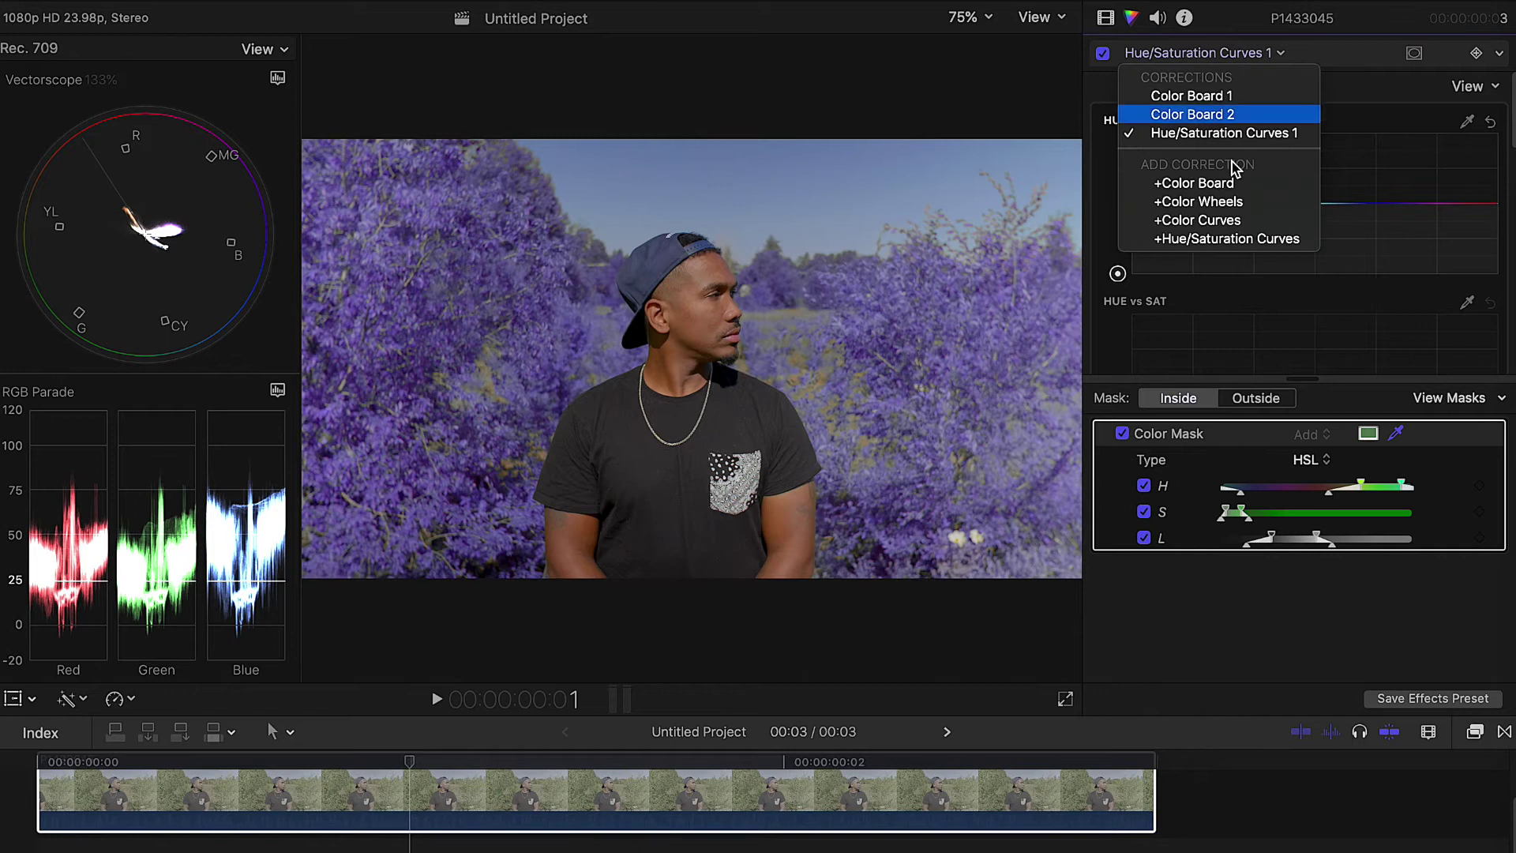
pyautogui.click(1258, 240)
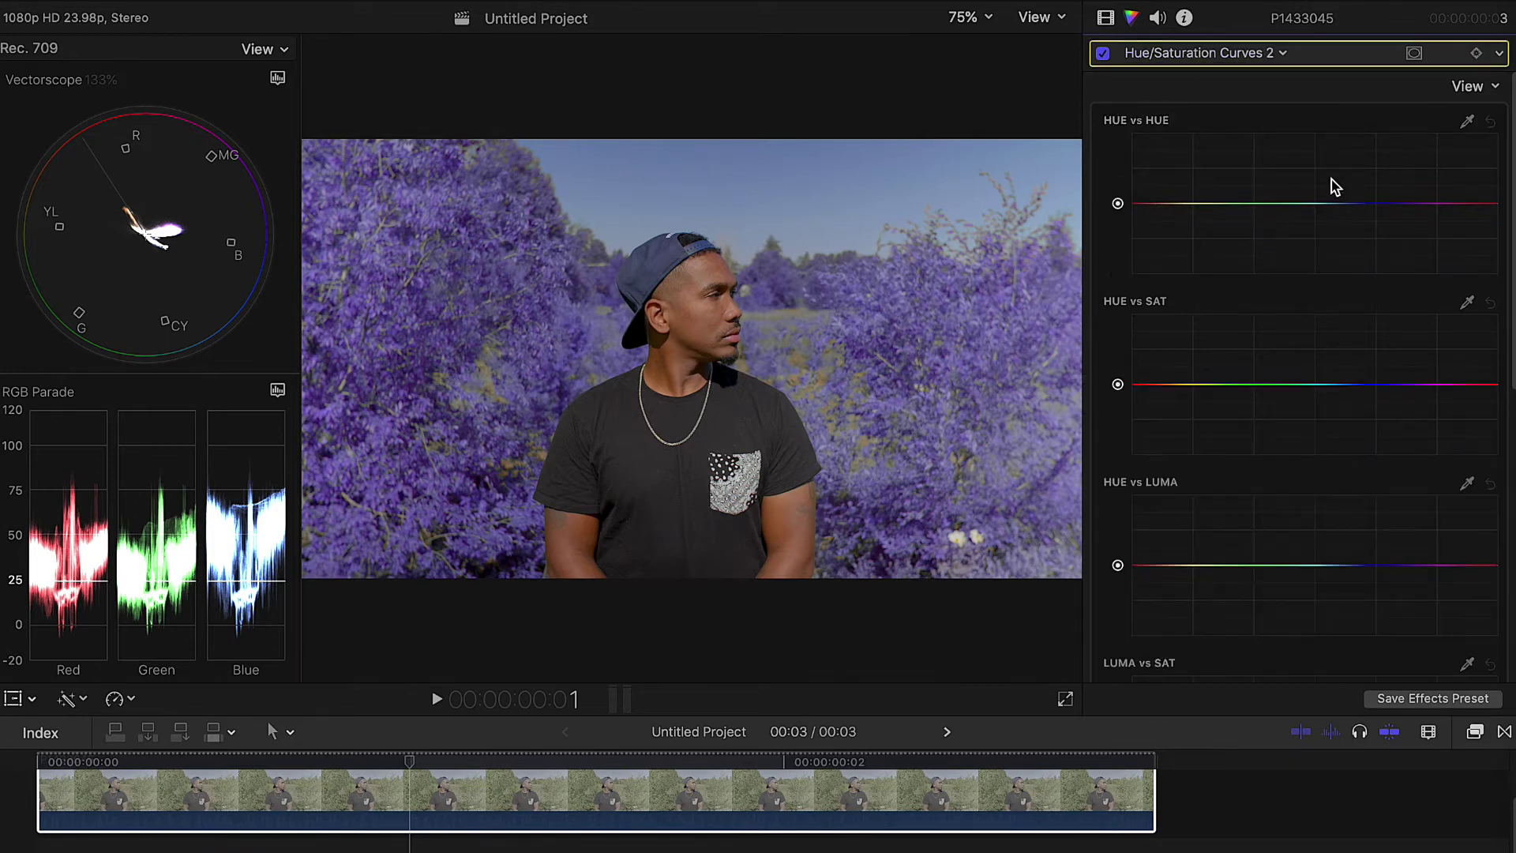
pyautogui.click(1416, 54)
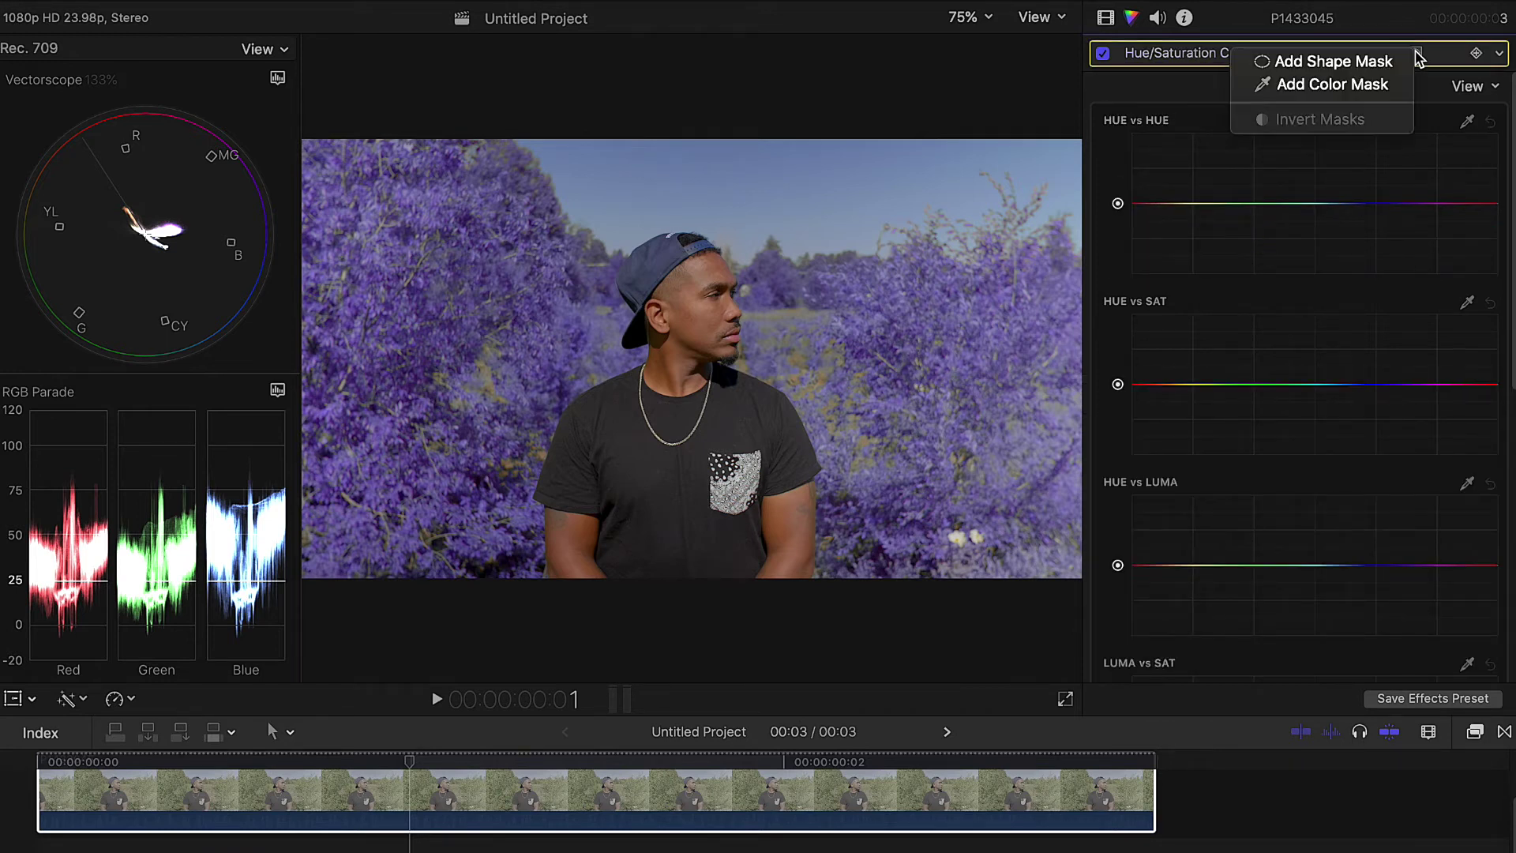
pyautogui.click(1391, 84)
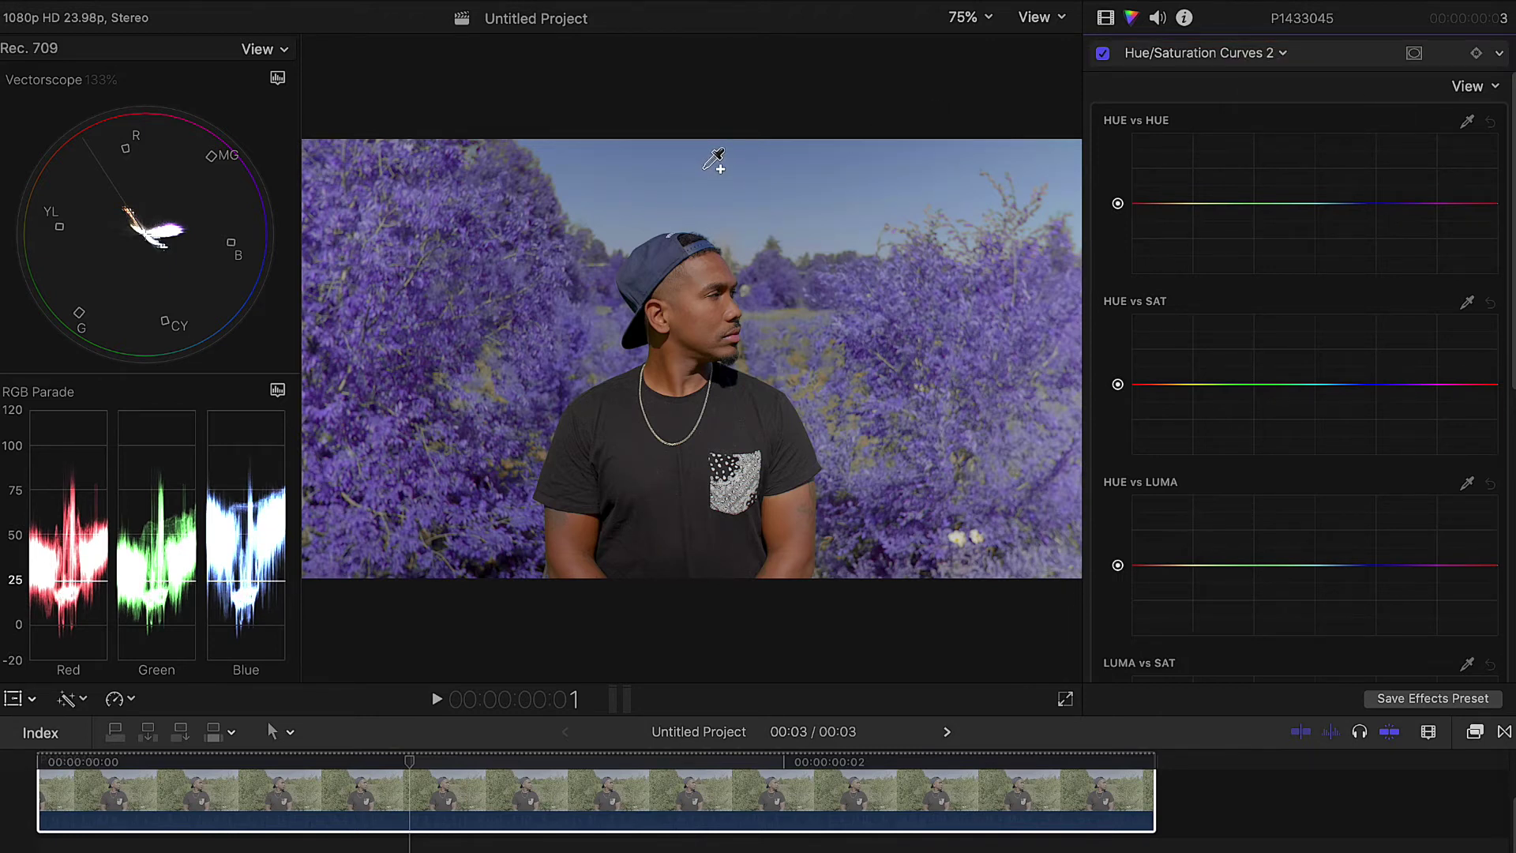
pyautogui.moveTo(687, 163); pyautogui.dragTo(720, 162)
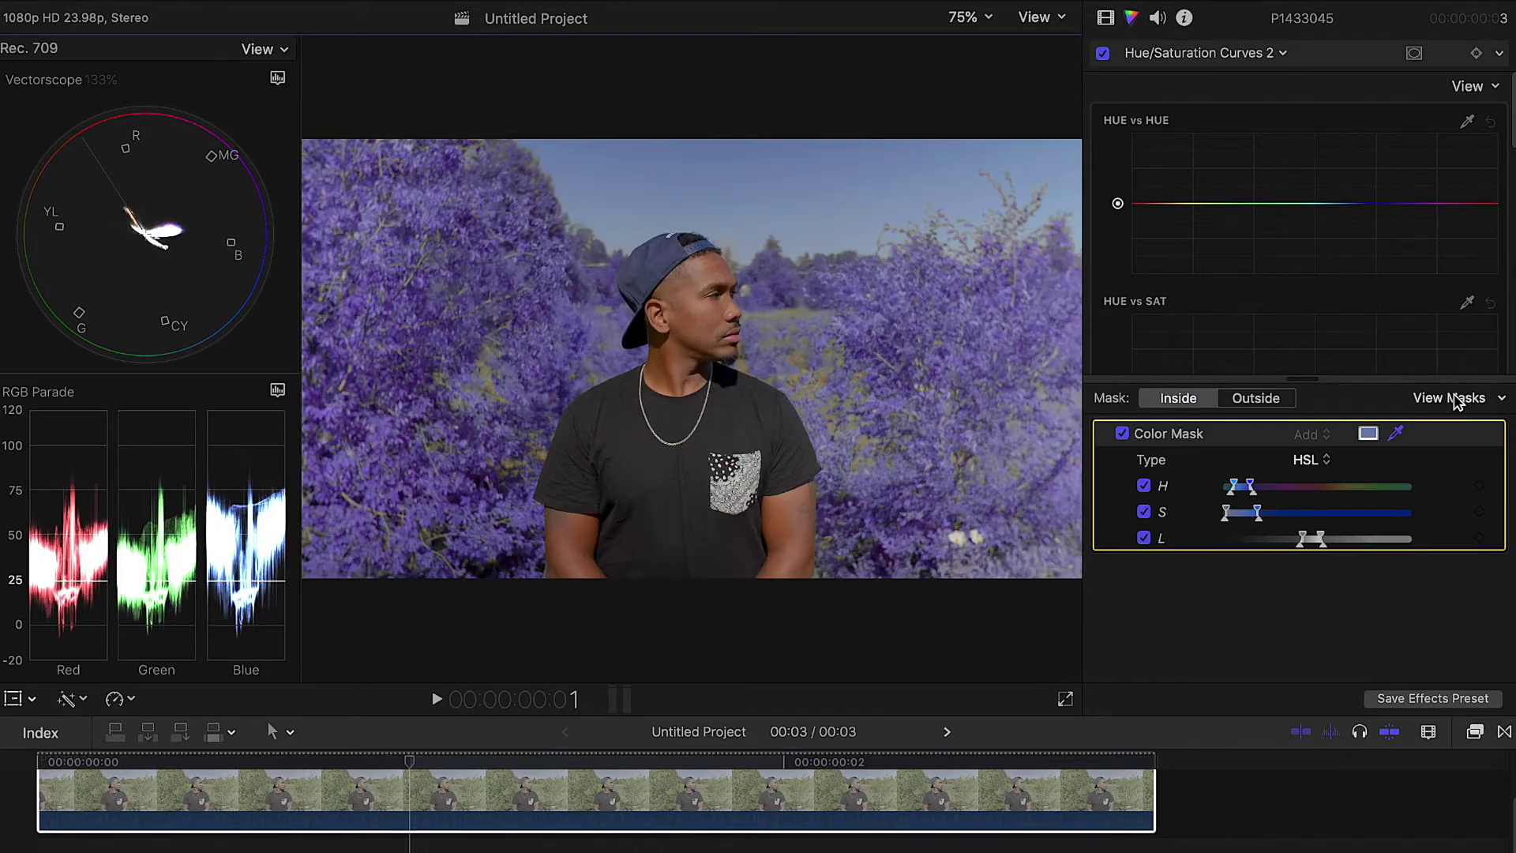
# Widen the sky mask's hue, saturation and luminance ranges while viewing its matte, and return to the normal image.
pyautogui.click(1453, 397)
pyautogui.moveTo(1251, 485); pyautogui.dragTo(1333, 539)
pyautogui.click(1470, 398)
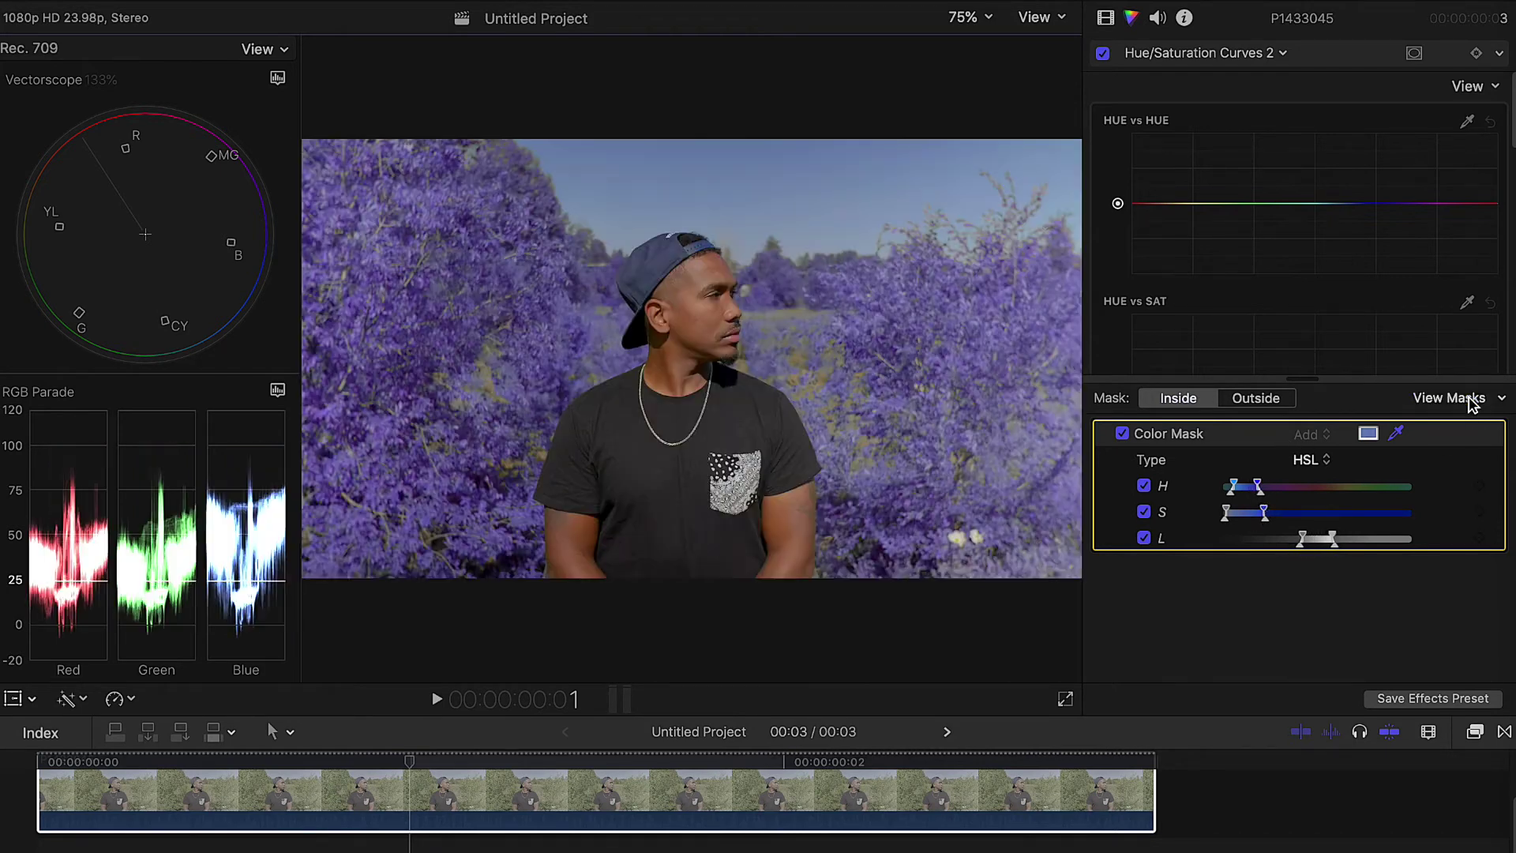
# Shift the masked sky to teal with Hue vs Hue and raise its saturation with Hue vs Sat.
pyautogui.moveTo(1118, 203)
pyautogui.mouseDown()
pyautogui.moveTo(1118, 177)
pyautogui.moveTo(1117, 190)
pyautogui.mouseUp()
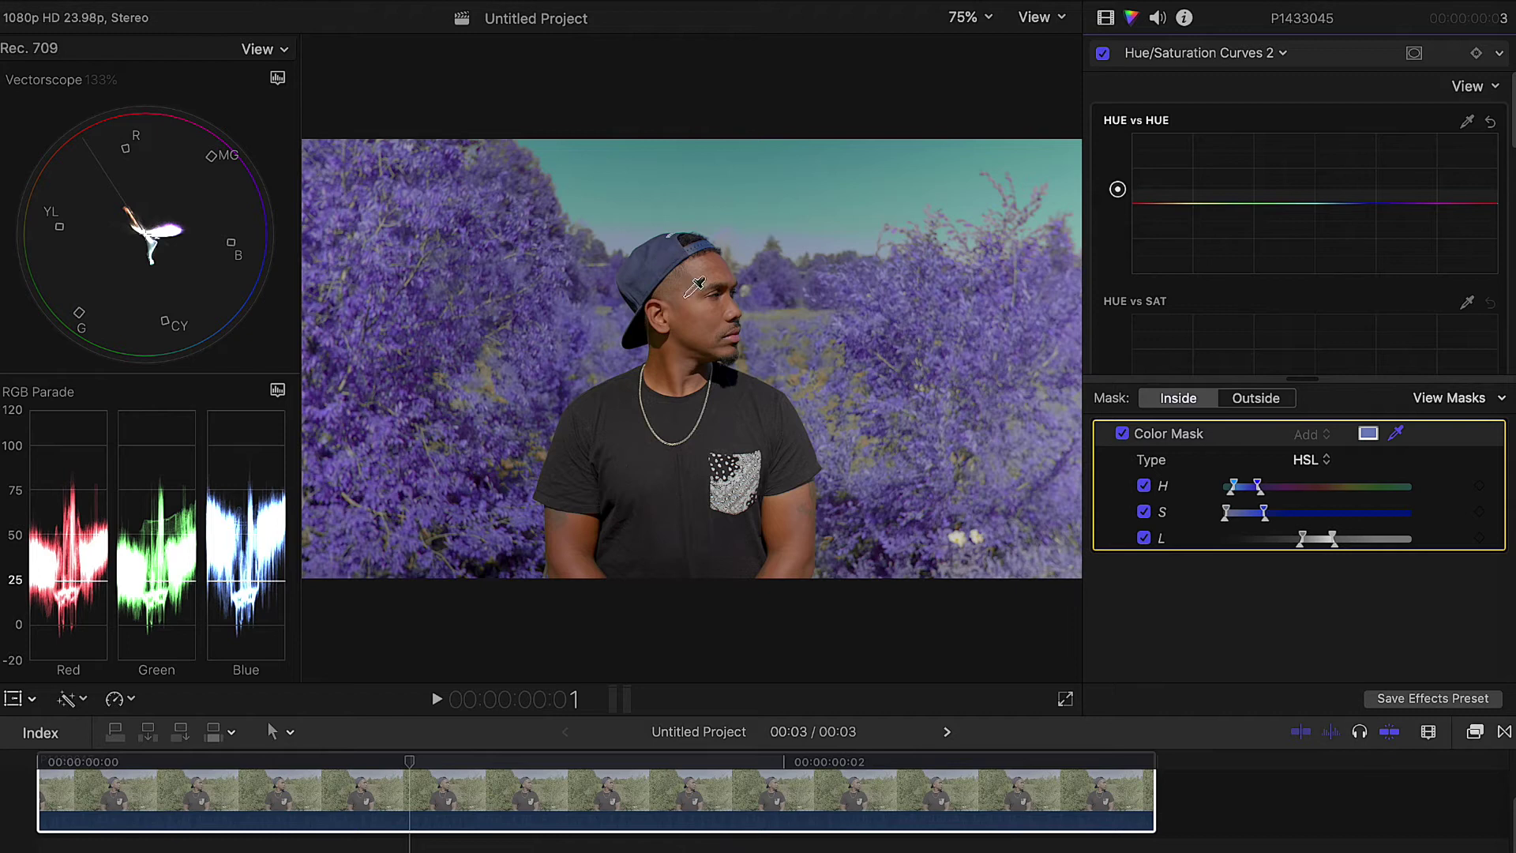
pyautogui.scroll(-4, 1244, 201)
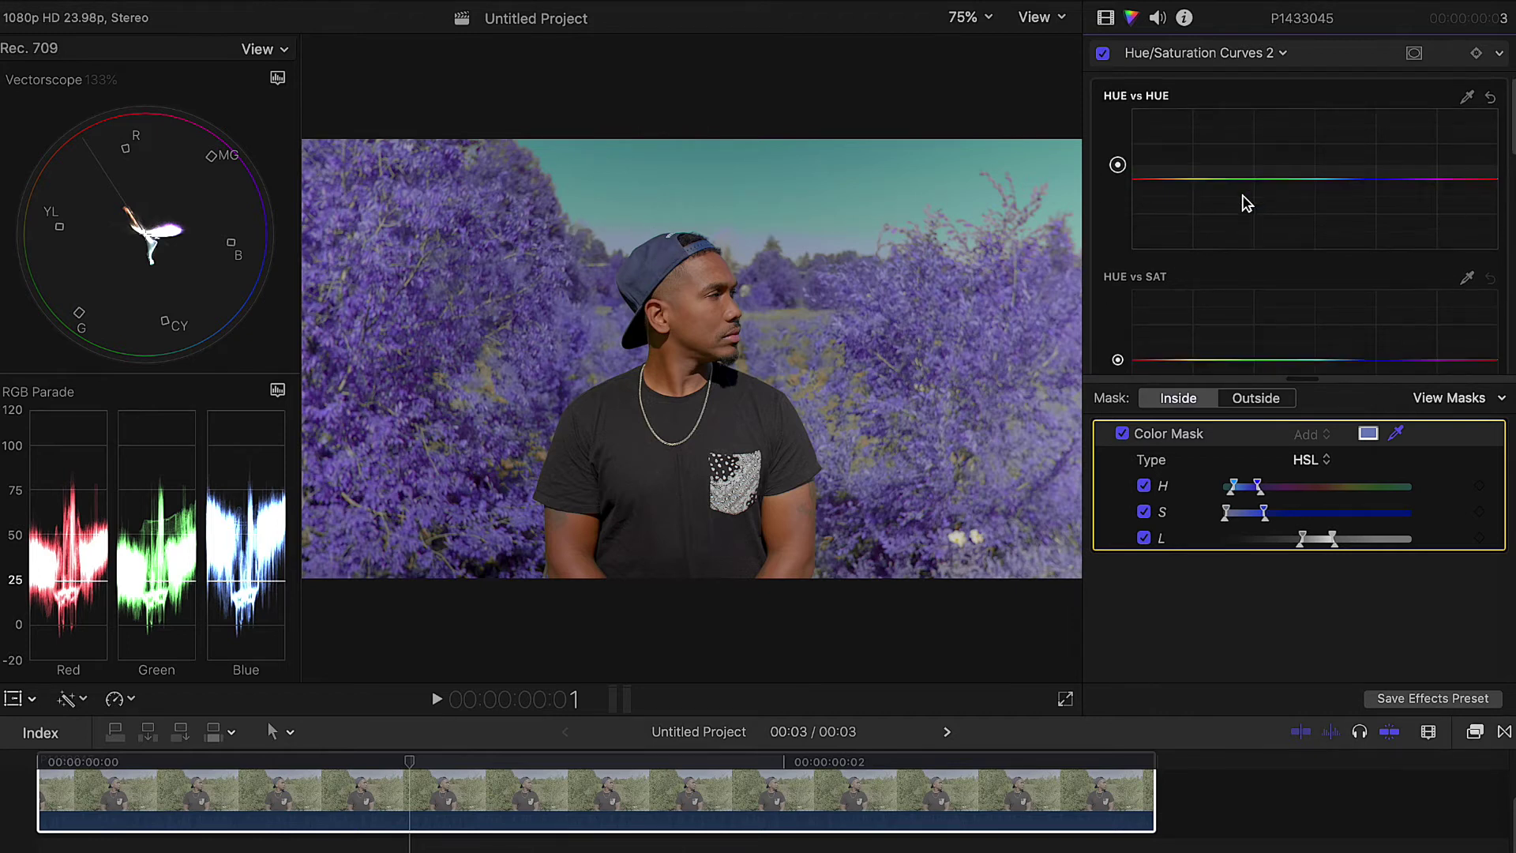
pyautogui.scroll(-1, 1244, 203)
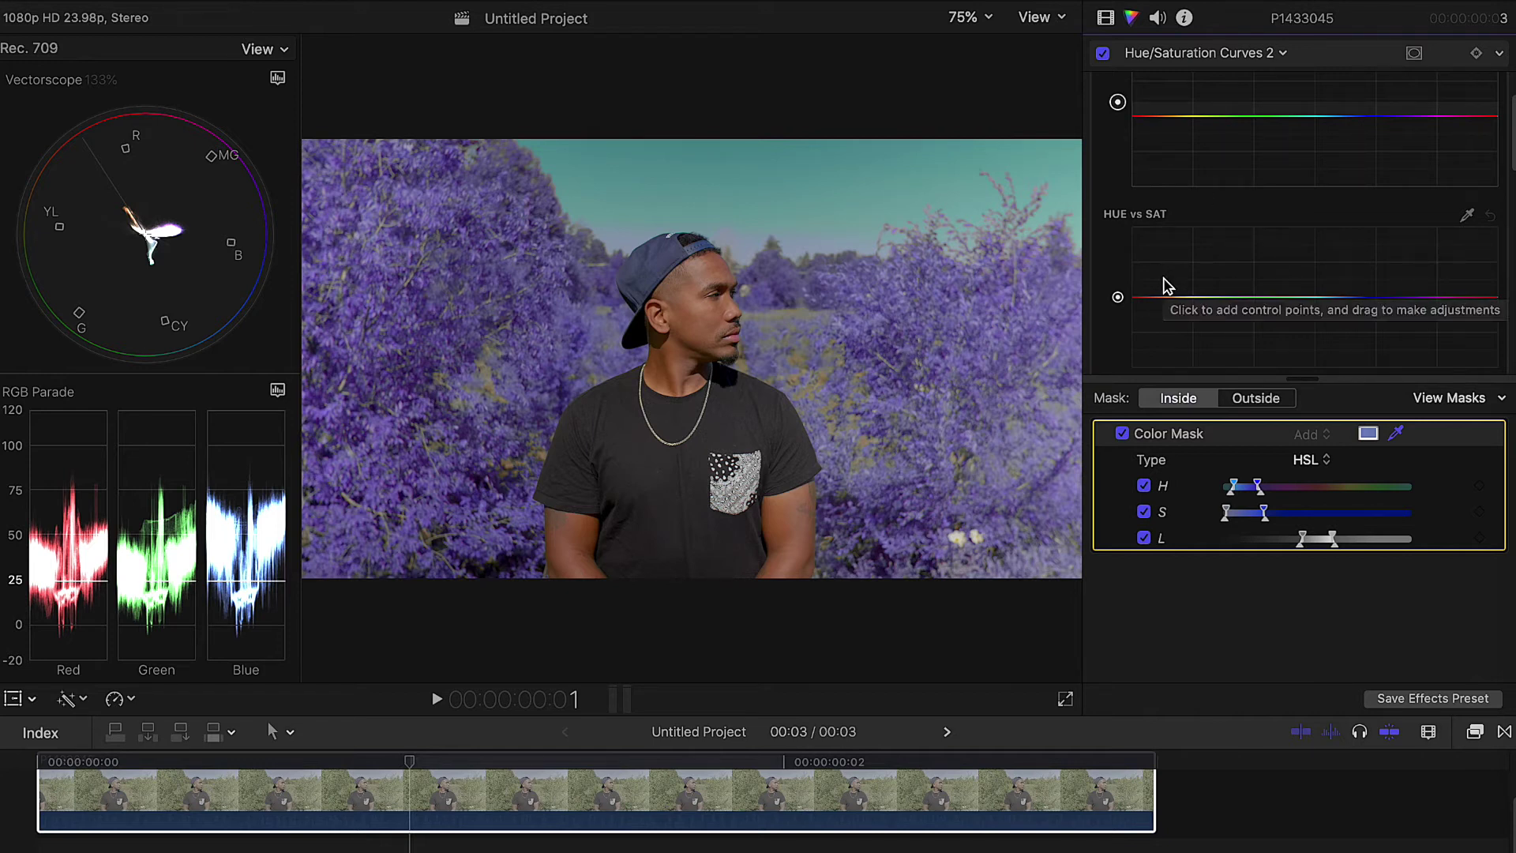
pyautogui.moveTo(1118, 299); pyautogui.dragTo(1117, 276)
# Return to Hue/Saturation Curves 1 and raise the purple foliage's saturation with Hue vs Sat.
pyautogui.click(1197, 53)
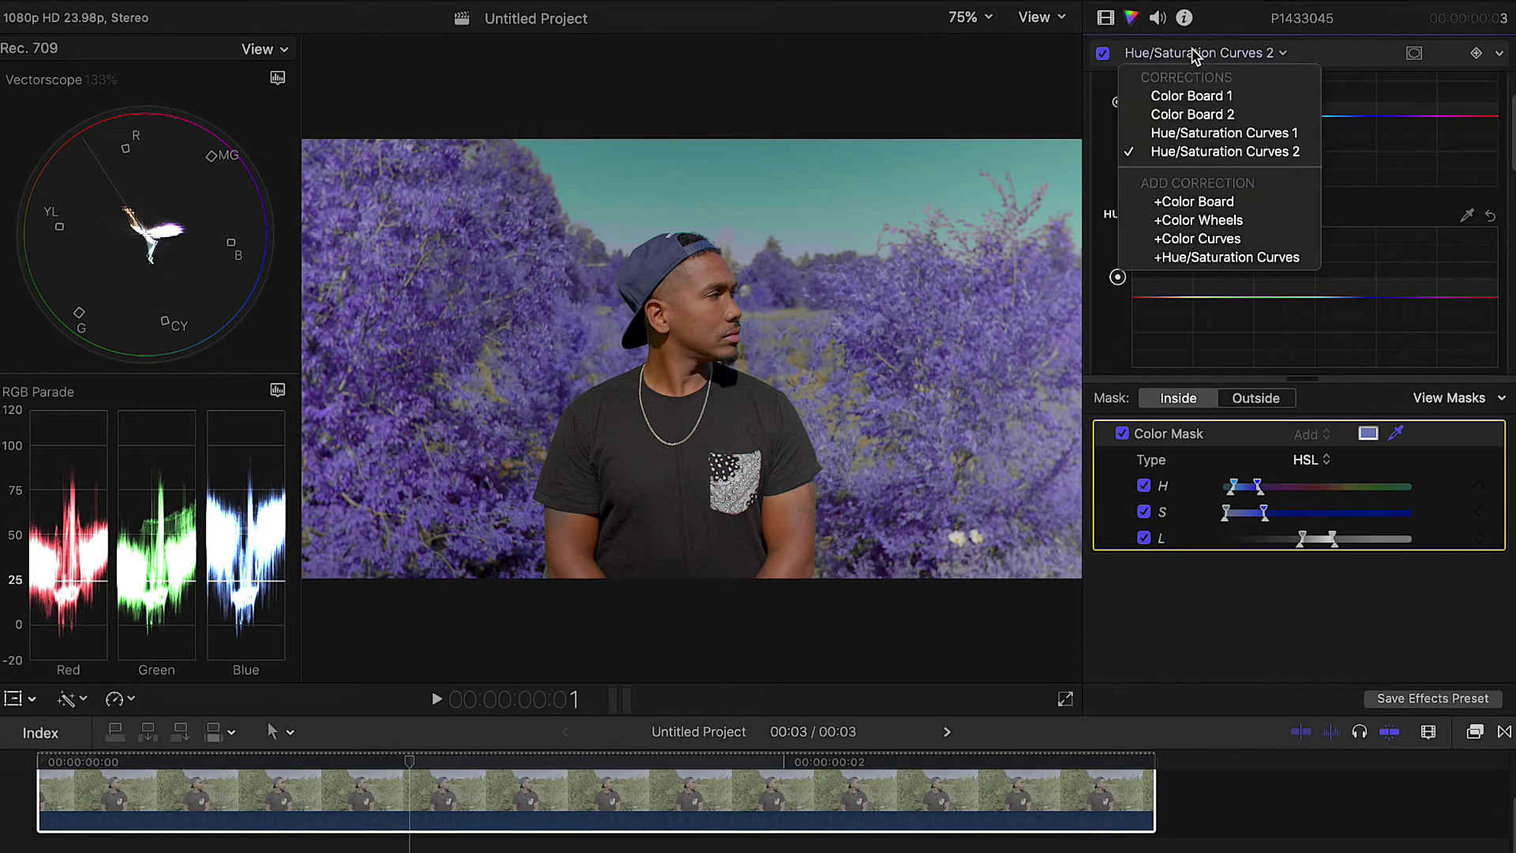
pyautogui.click(1196, 133)
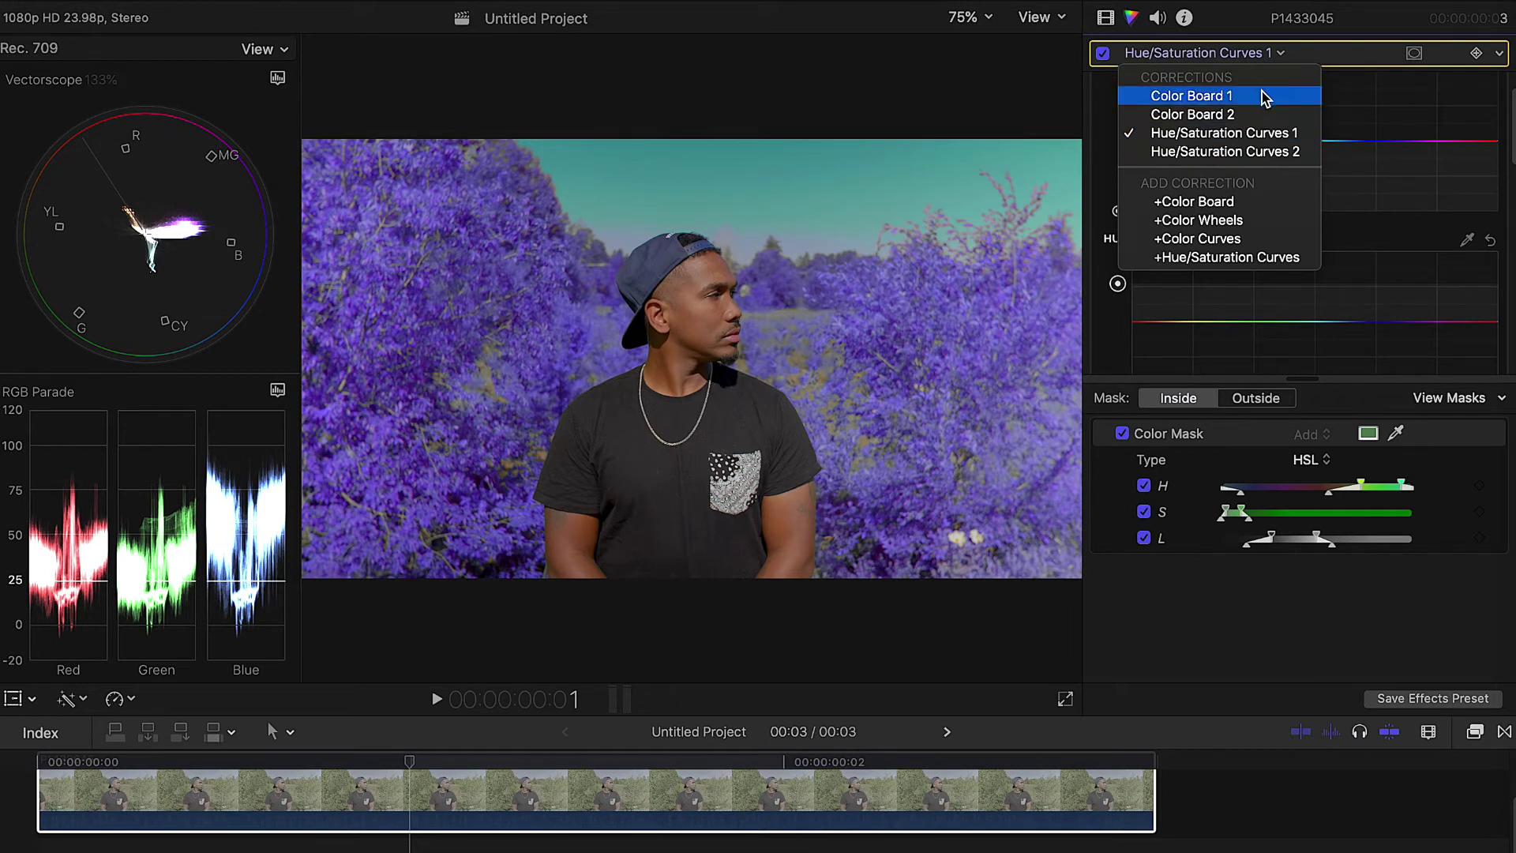
# Add a new Color Board correction with a color mask sampled from the skin of the man's face.
pyautogui.click(1277, 51)
pyautogui.click(1277, 51)
pyautogui.click(1253, 202)
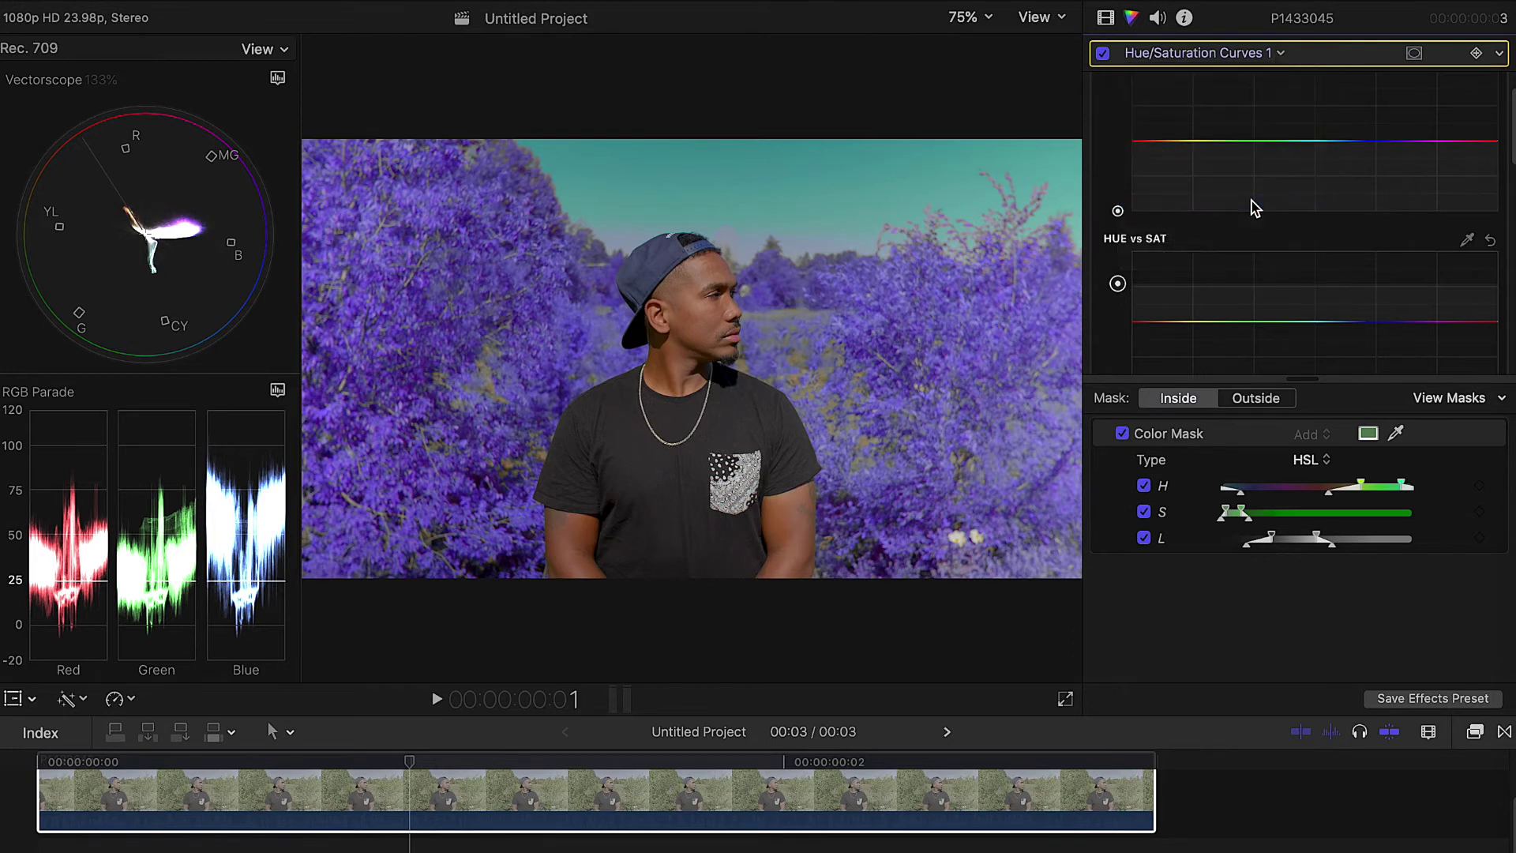
pyautogui.click(1414, 53)
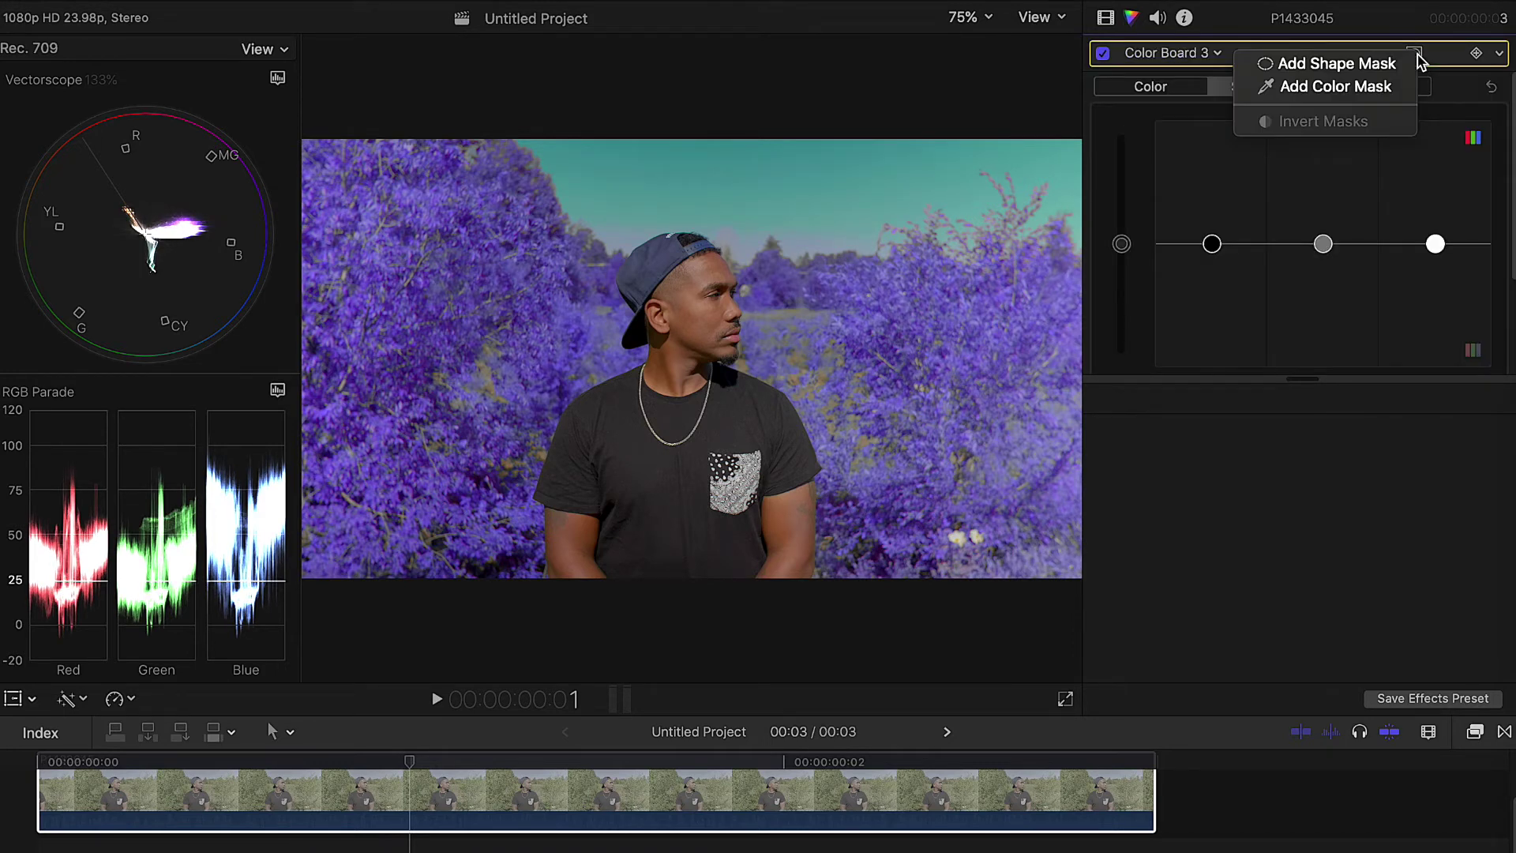
pyautogui.click(1391, 89)
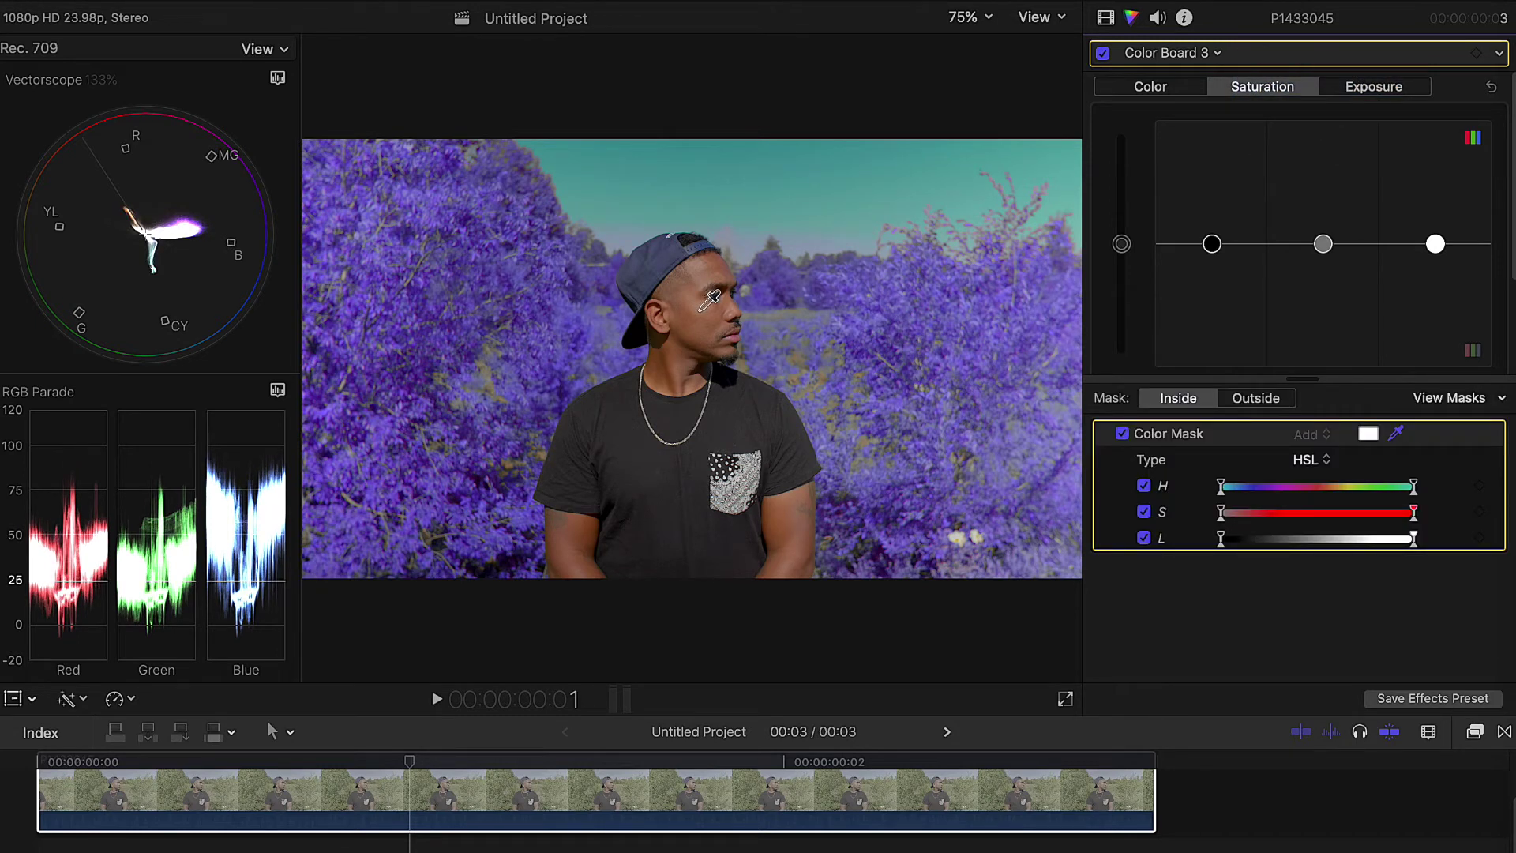
pyautogui.click(710, 298)
pyautogui.moveTo(710, 298); pyautogui.dragTo(698, 304)
# Fine-tune the skin mask's hue and luminance ranges while viewing its matte, and return to the normal image.
pyautogui.click(1463, 399)
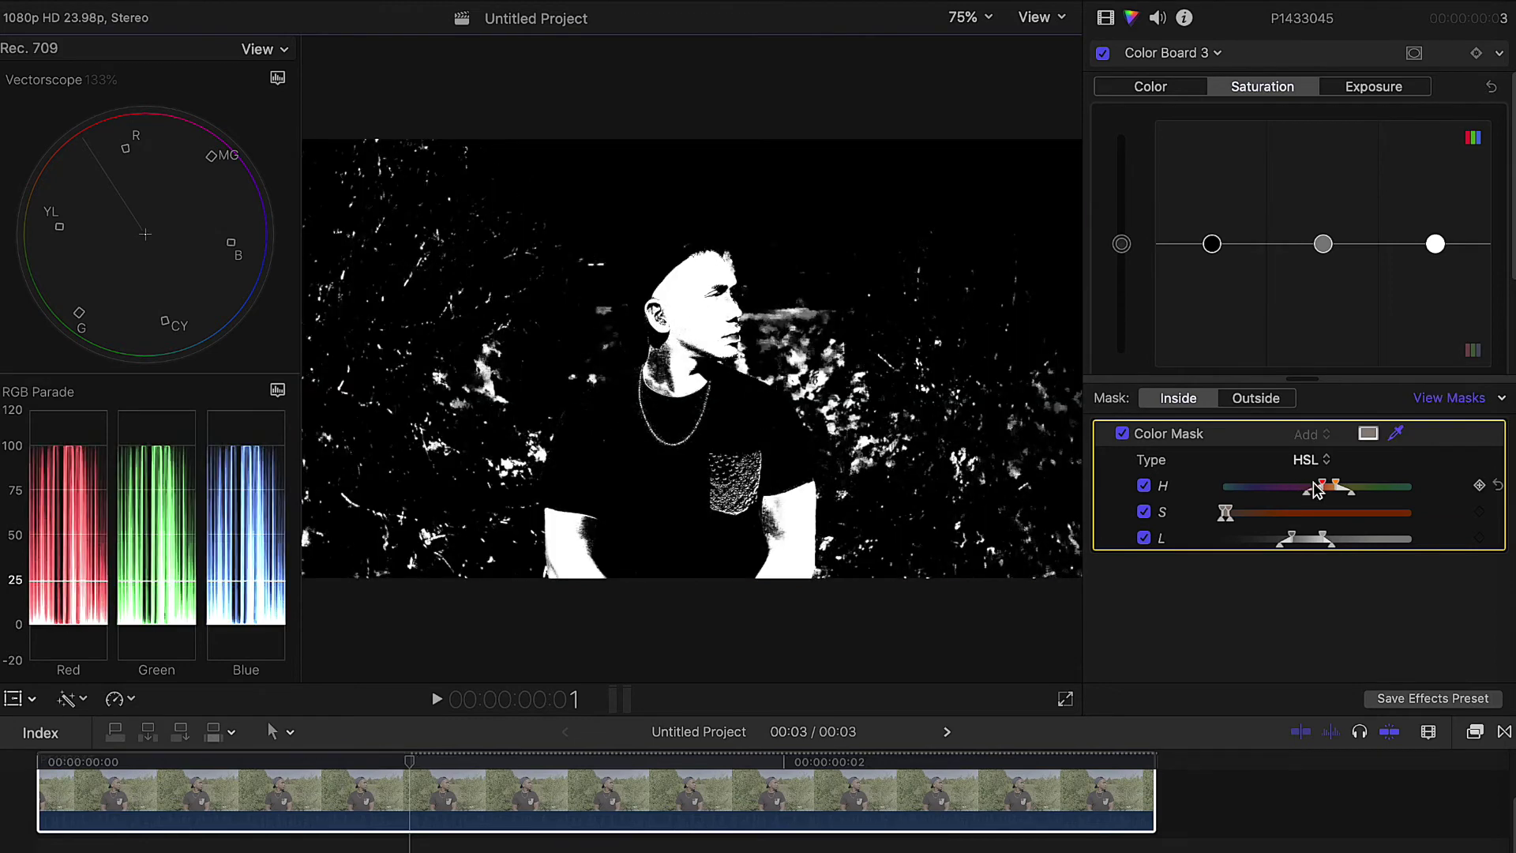
pyautogui.moveTo(1293, 537); pyautogui.dragTo(1328, 536)
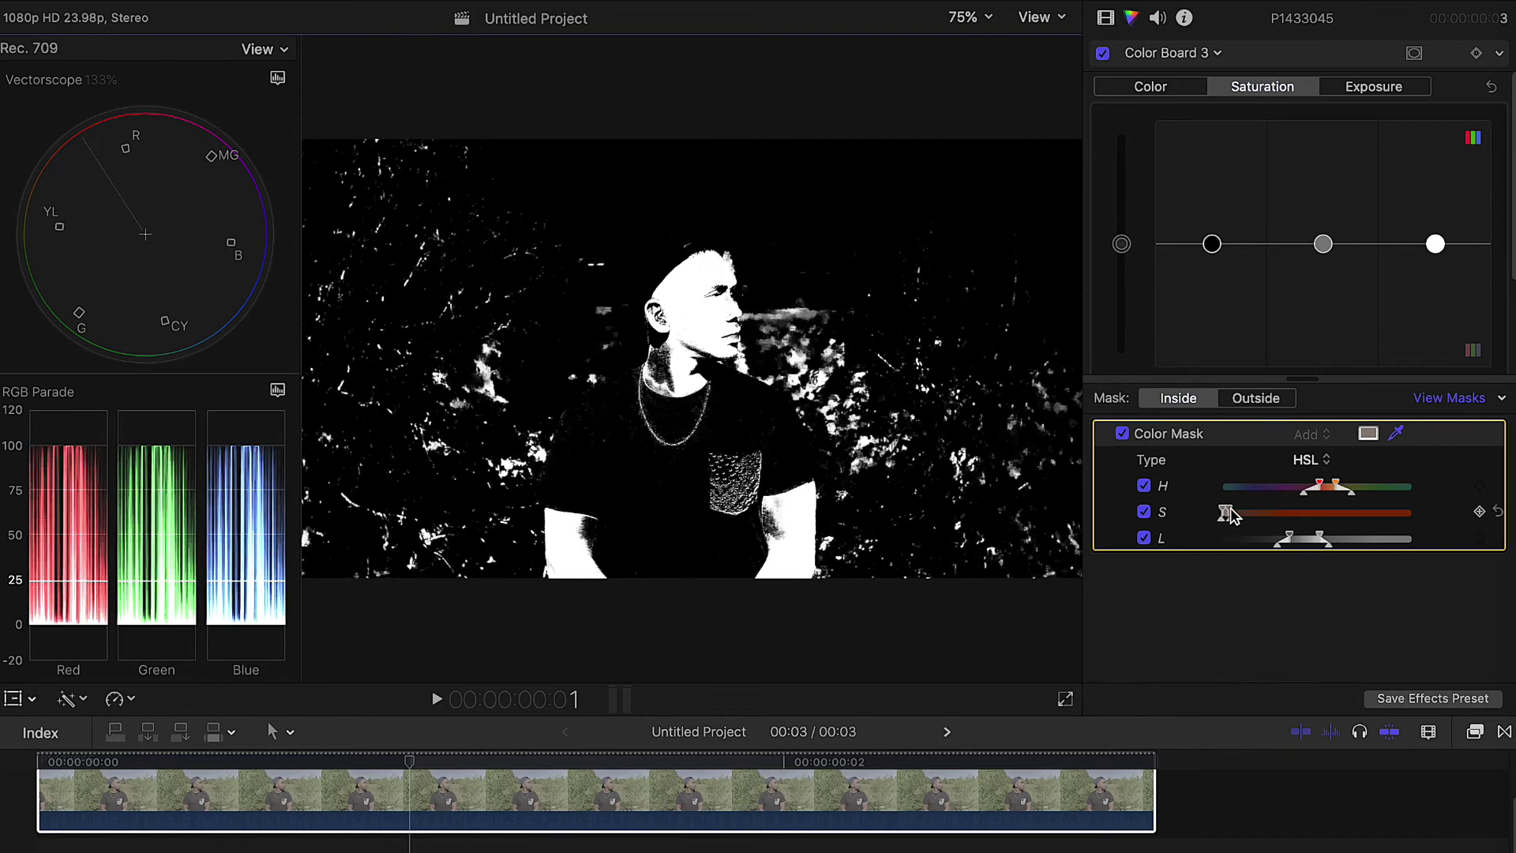
pyautogui.click(1447, 399)
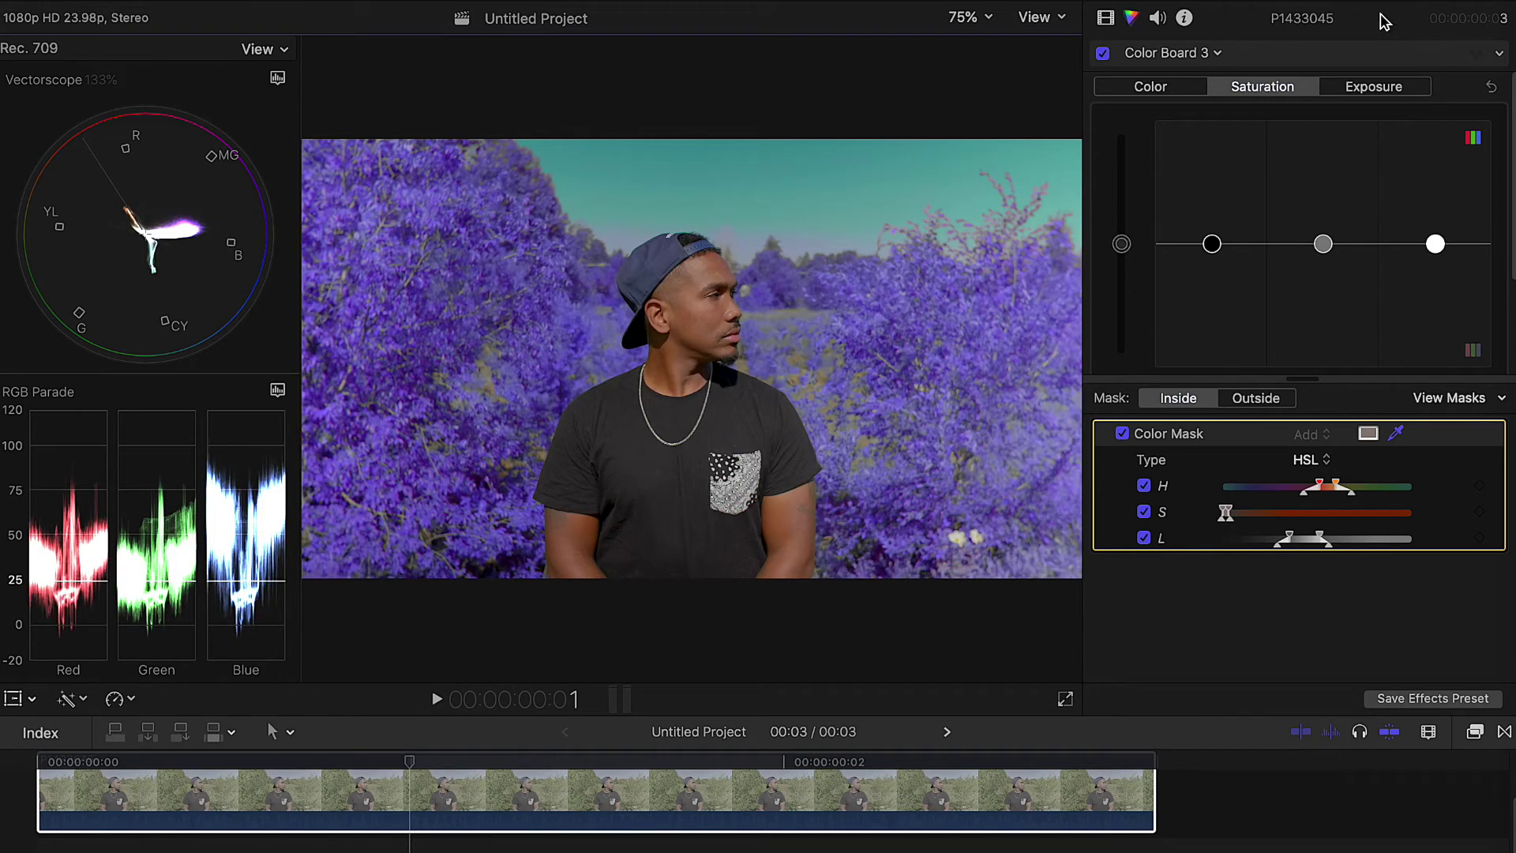
# Warm the masked skin's midtones by lowering blue slightly in the Color Board's color controls.
pyautogui.click(1171, 96)
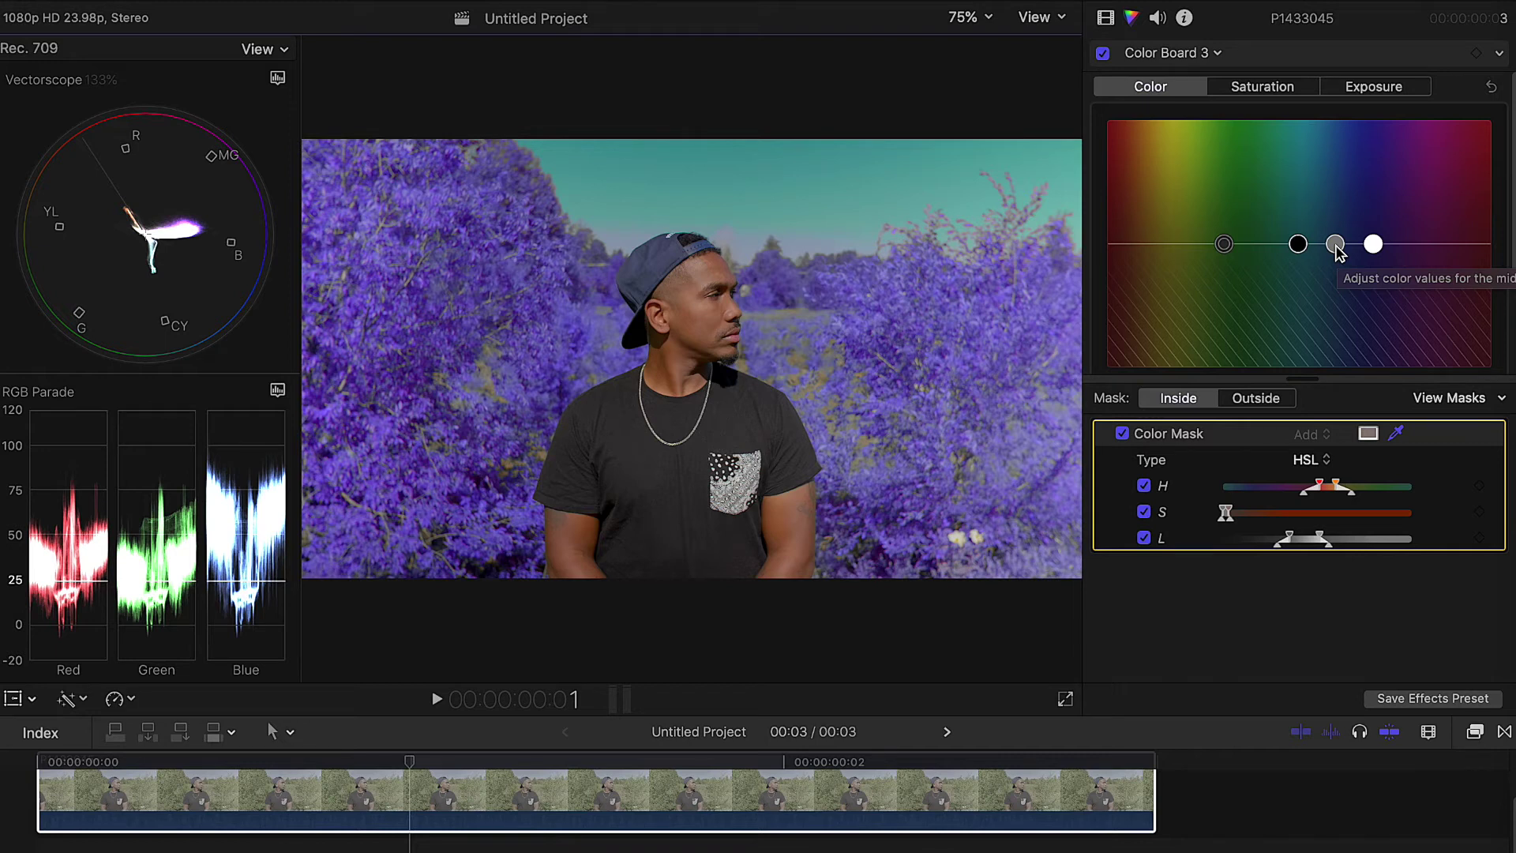
pyautogui.moveTo(1336, 249); pyautogui.dragTo(1343, 255)
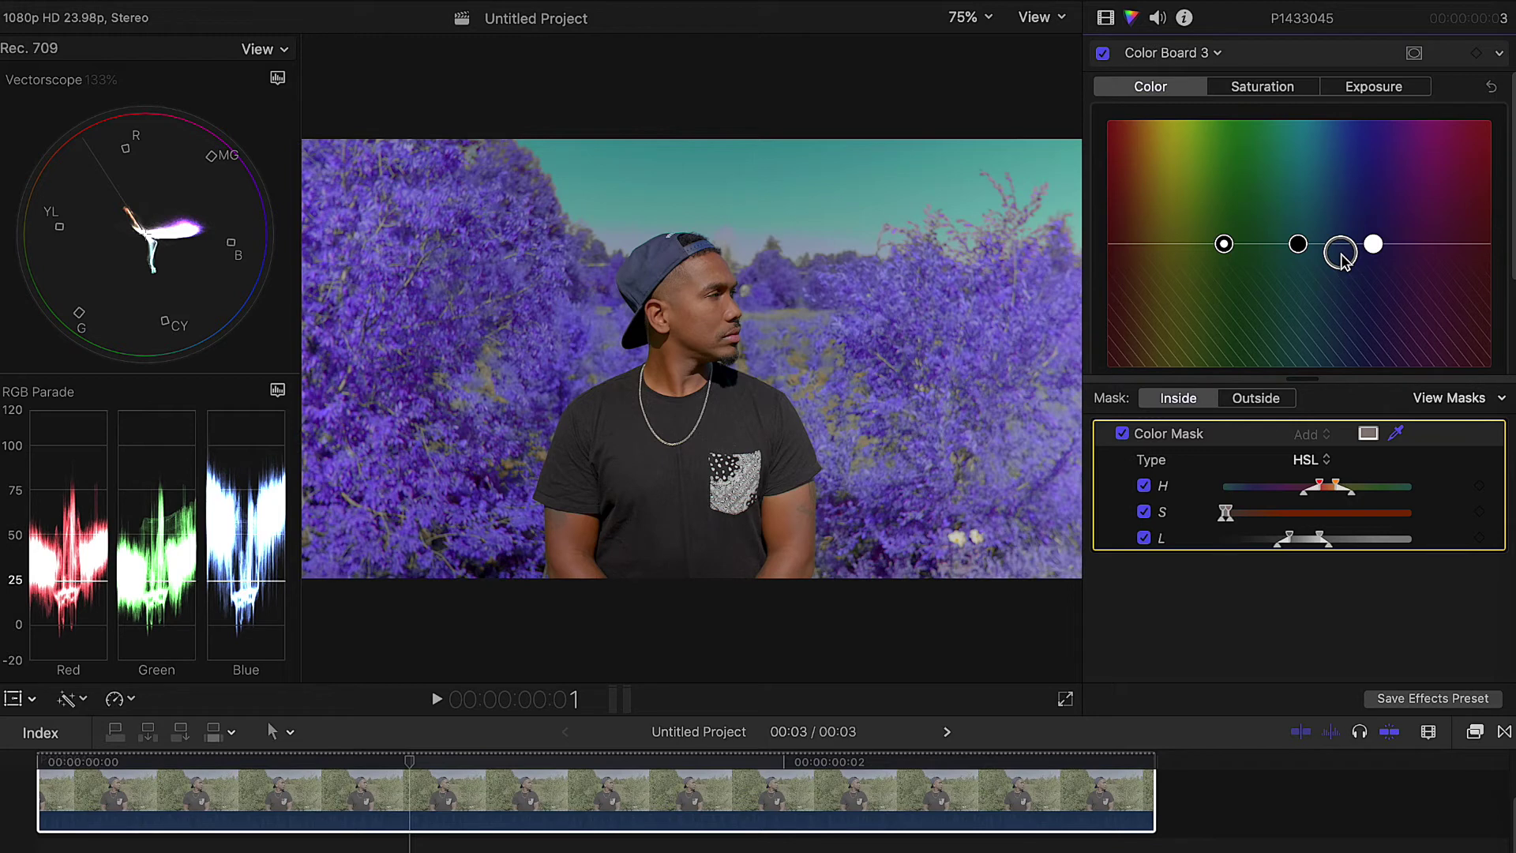
pyautogui.moveTo(1345, 262); pyautogui.dragTo(1345, 266)
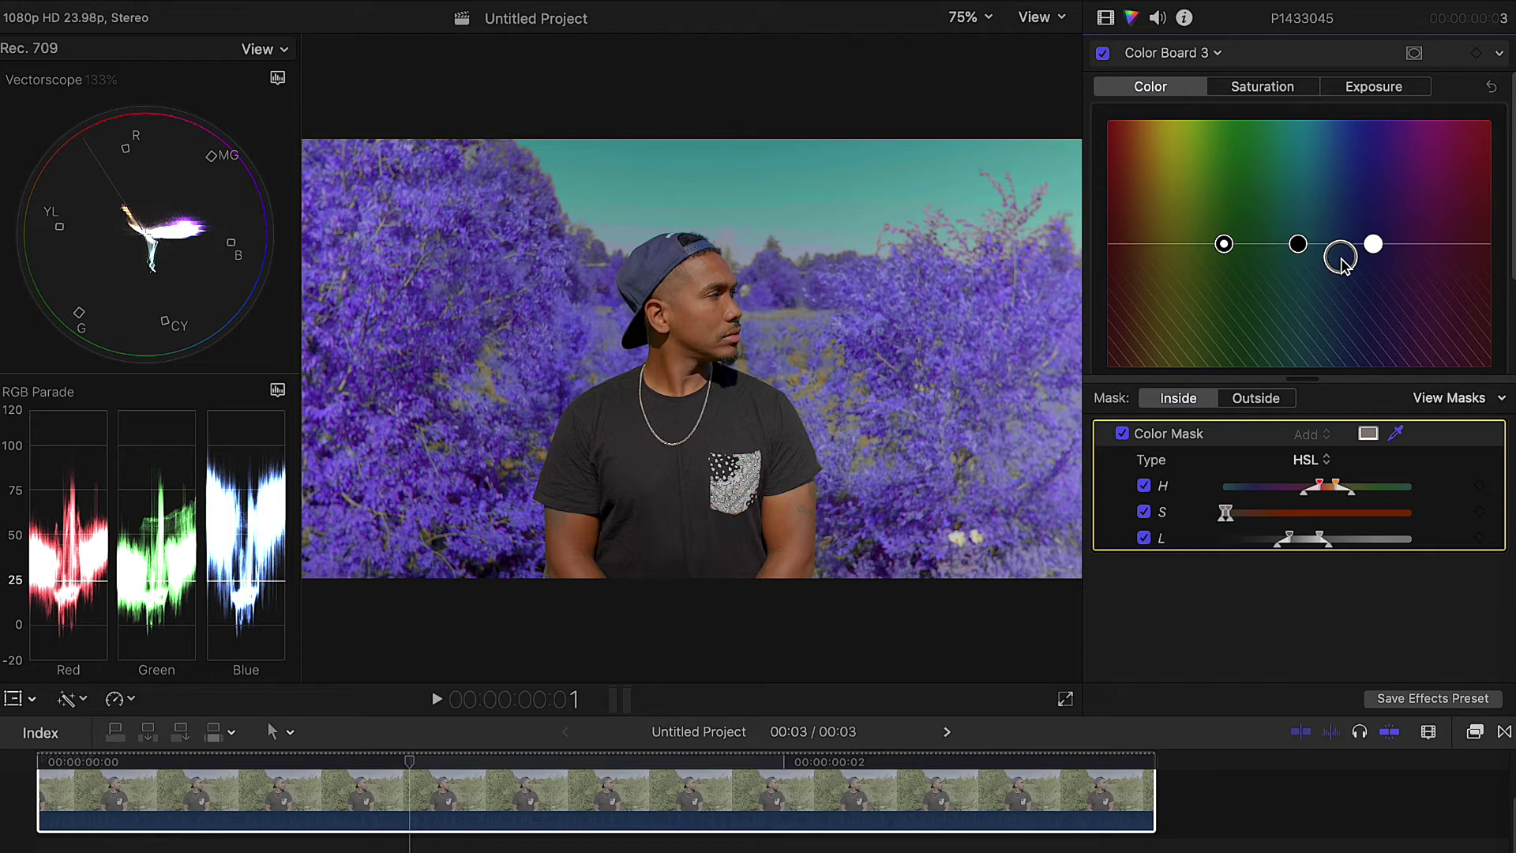
pyautogui.moveTo(1341, 262); pyautogui.dragTo(1342, 270)
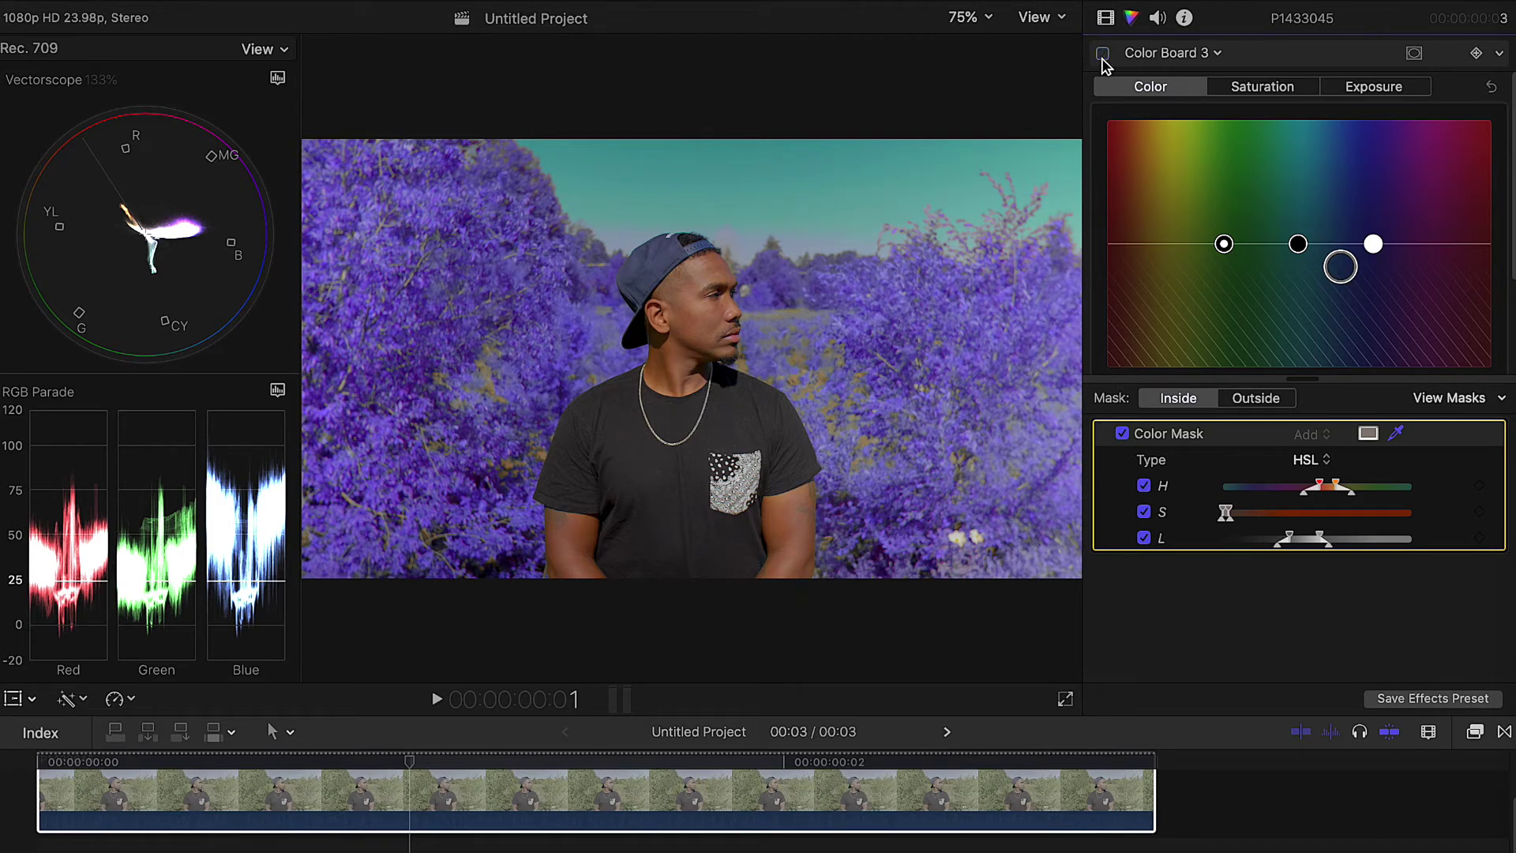
# Compare the image with Color Board 3 off and on, and shift the masked skin's shadows slightly toward red.
pyautogui.click(1103, 53)
pyautogui.click(1104, 53)
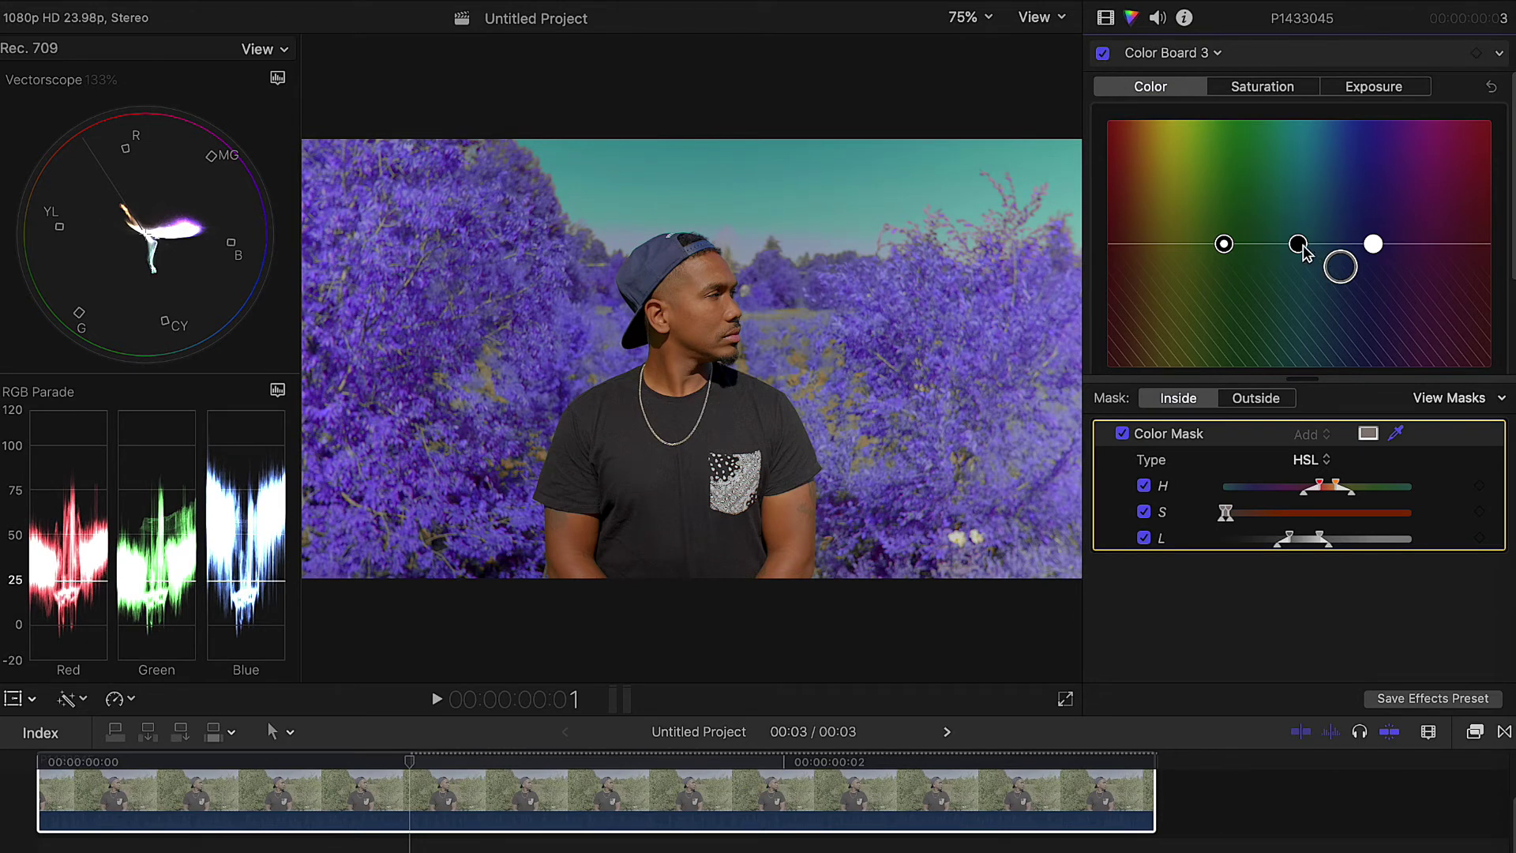
pyautogui.moveTo(1299, 245); pyautogui.dragTo(1117, 252)
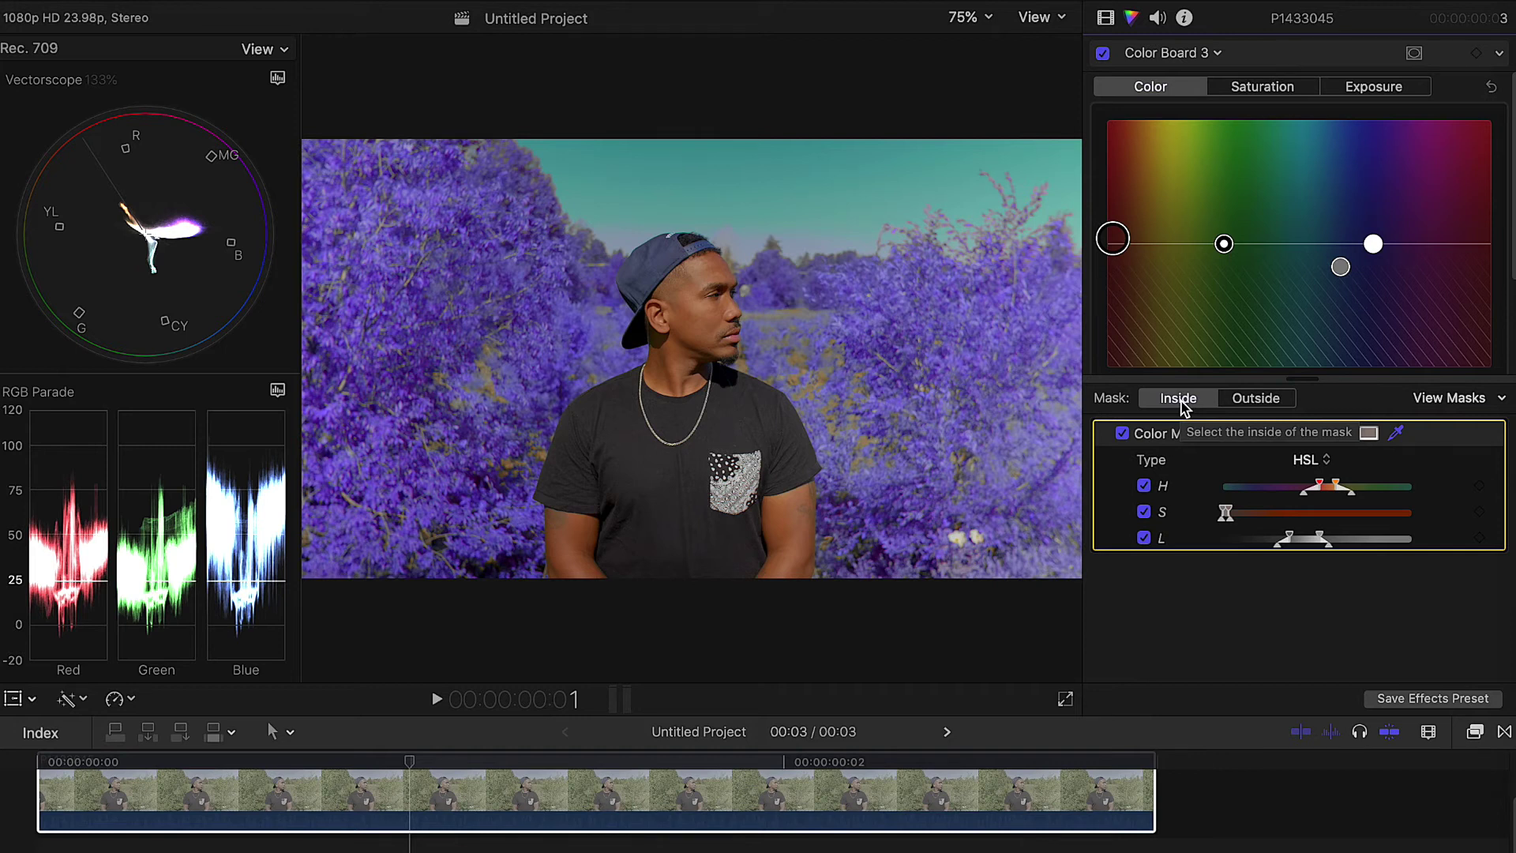
# Switch the color adjustment to outside the skin mask and tint the global color slightly toward teal.
pyautogui.click(1260, 399)
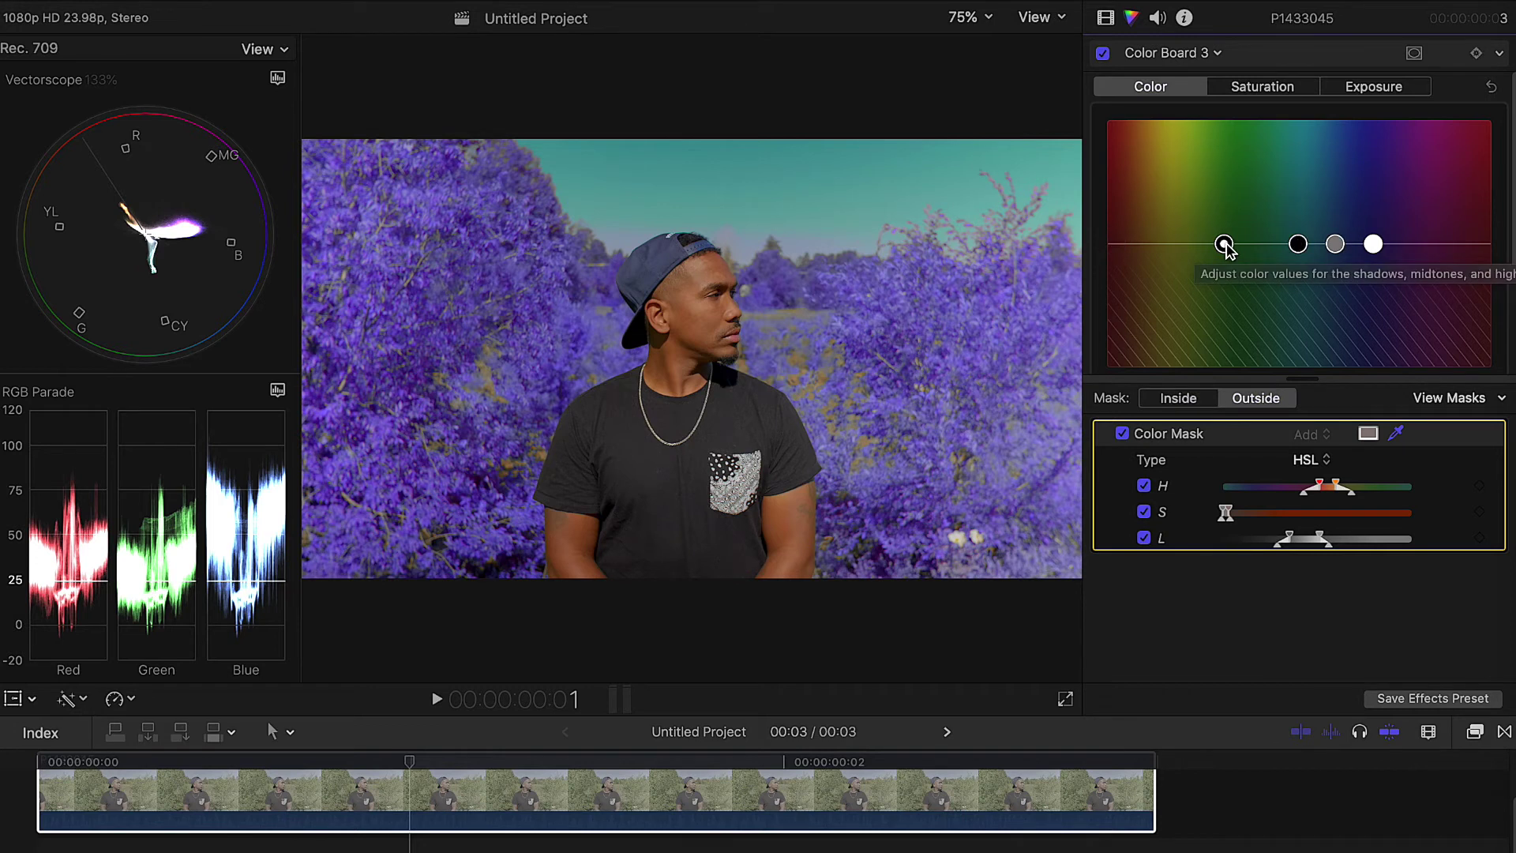
pyautogui.click(1227, 245)
pyautogui.moveTo(1226, 248); pyautogui.dragTo(1311, 250)
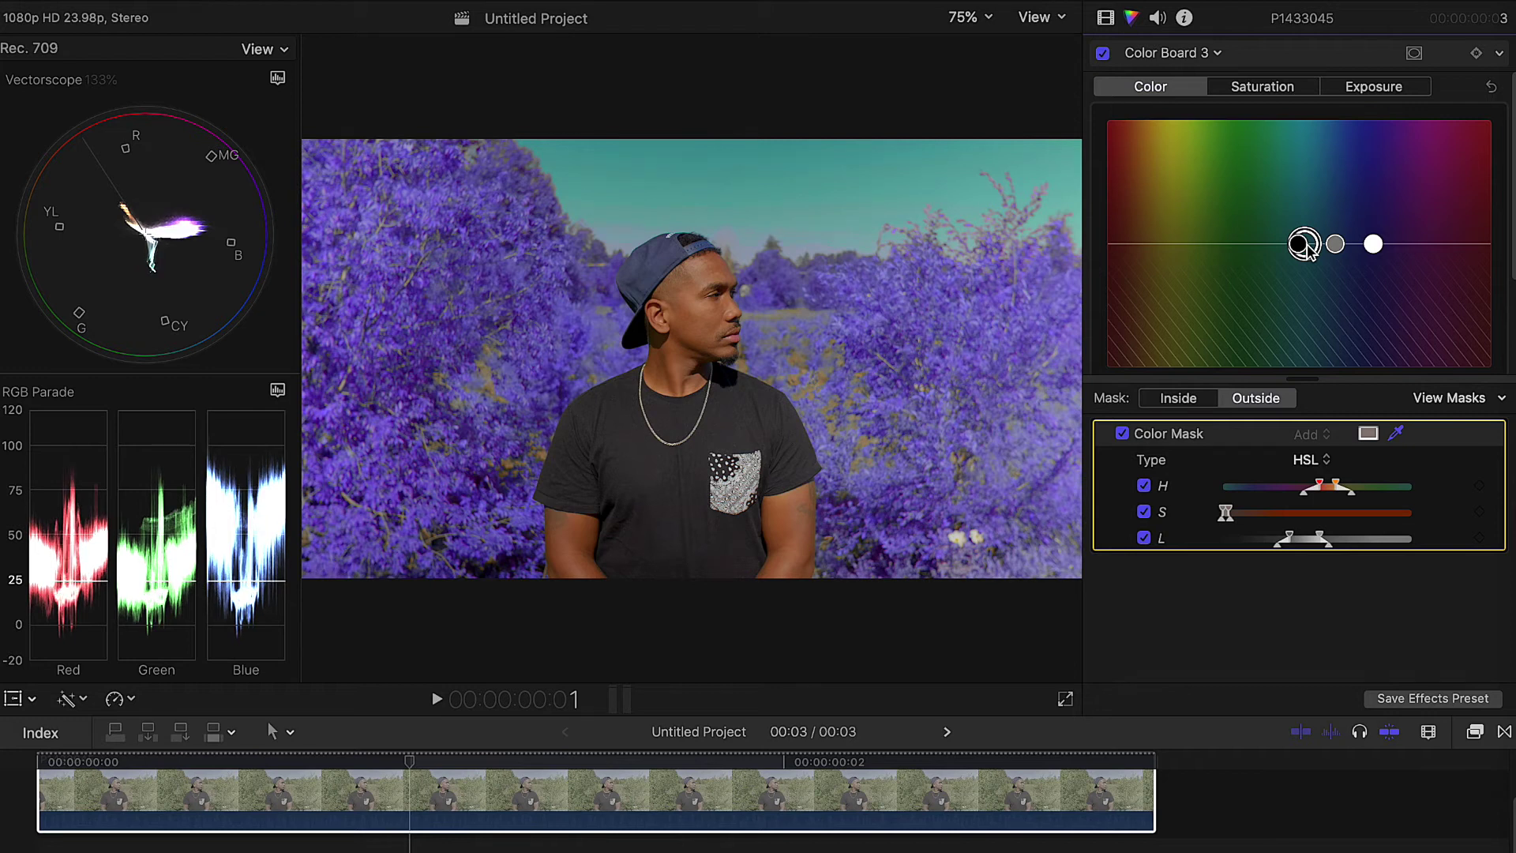
pyautogui.moveTo(1308, 241); pyautogui.dragTo(1308, 238)
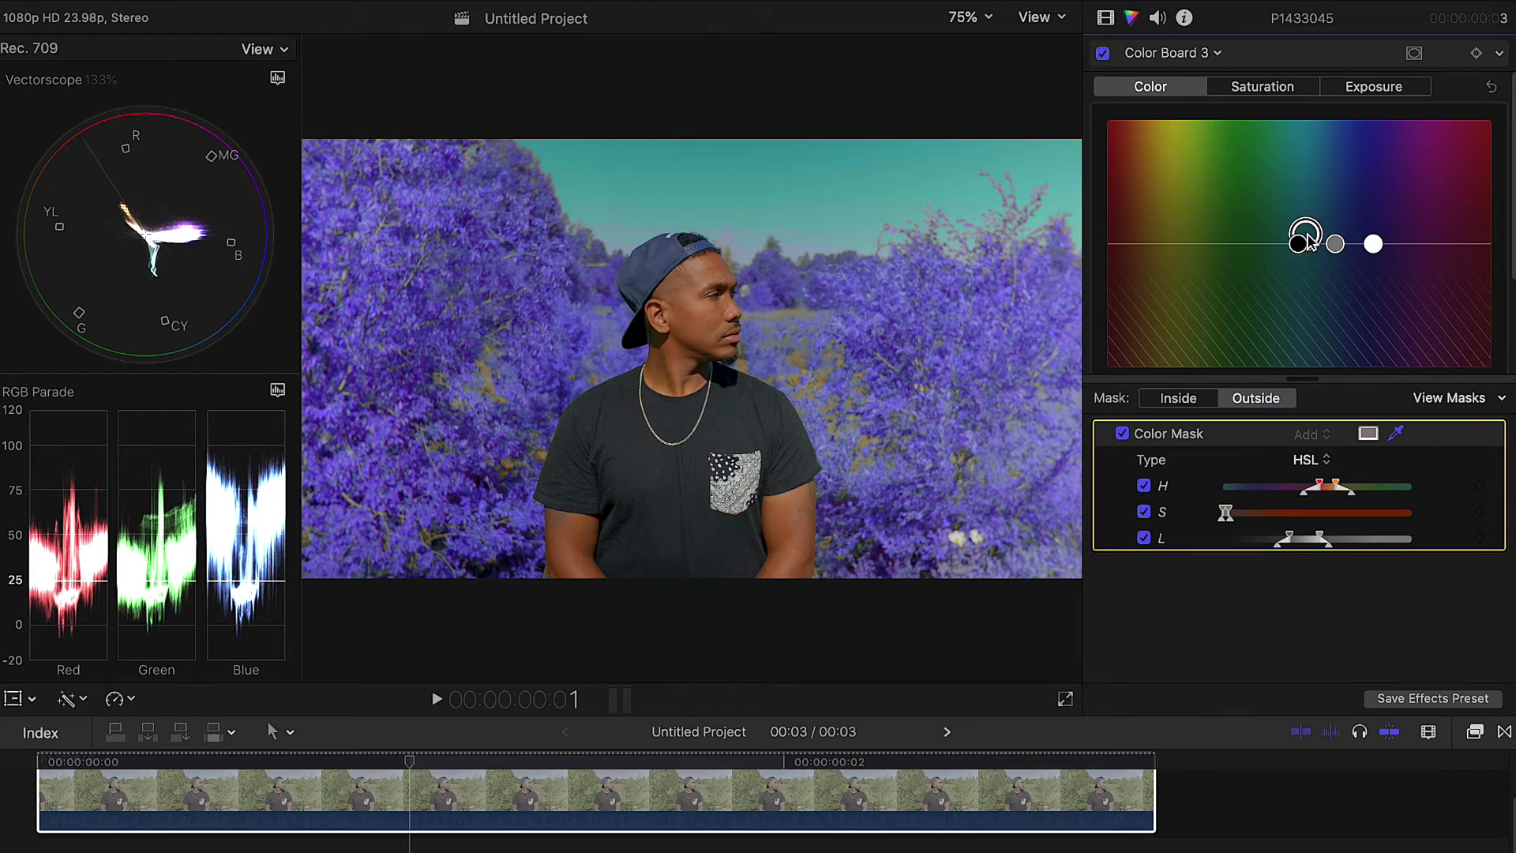
# Lower the highlights' exposure slightly outside the skin mask, and compare the image with Color Board 3 off and on.
pyautogui.click(1382, 88)
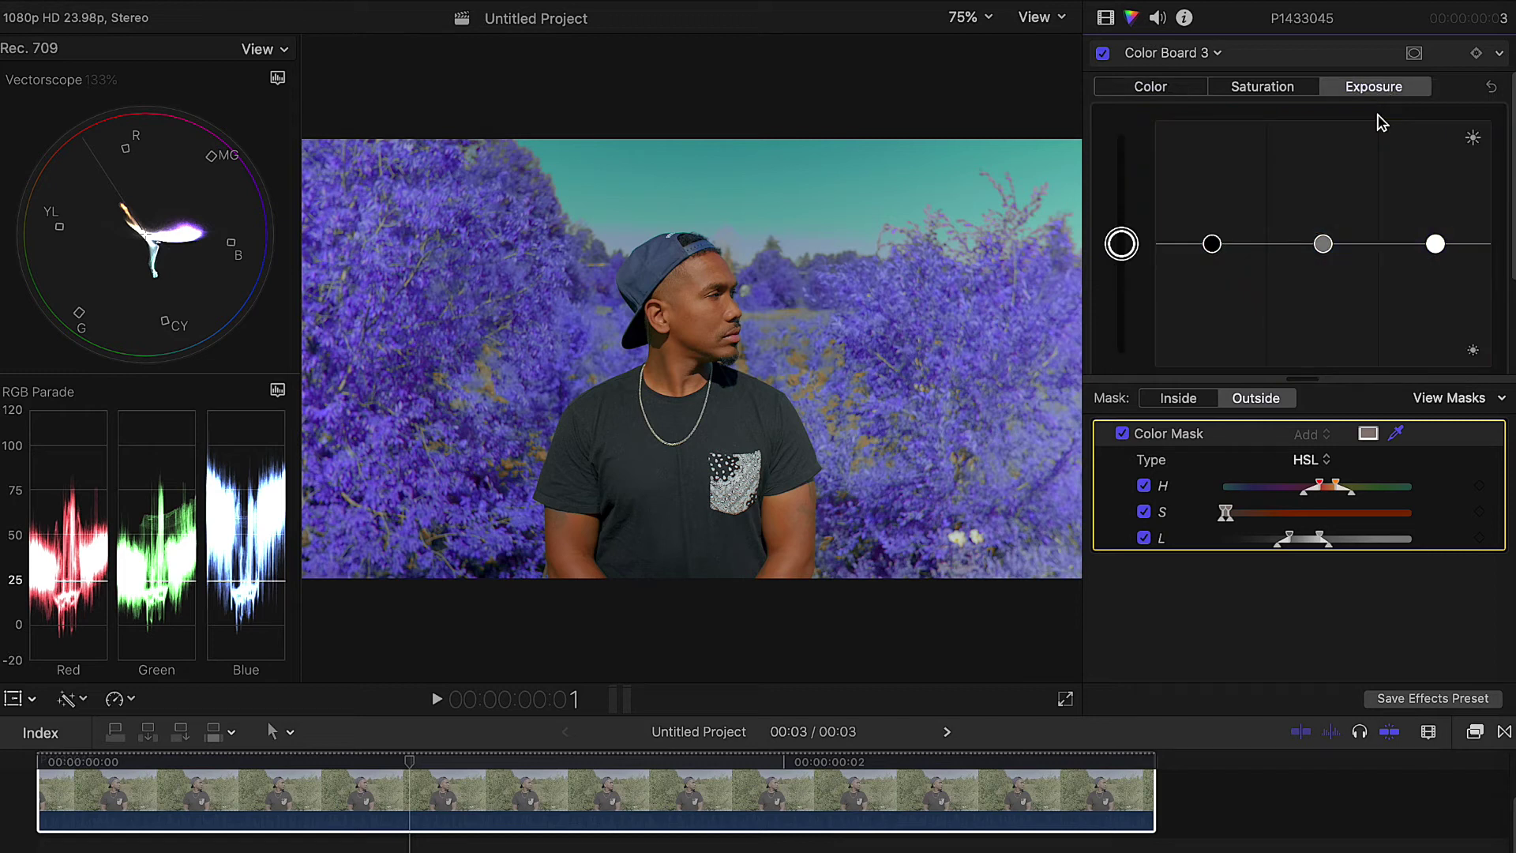
pyautogui.click(1436, 245)
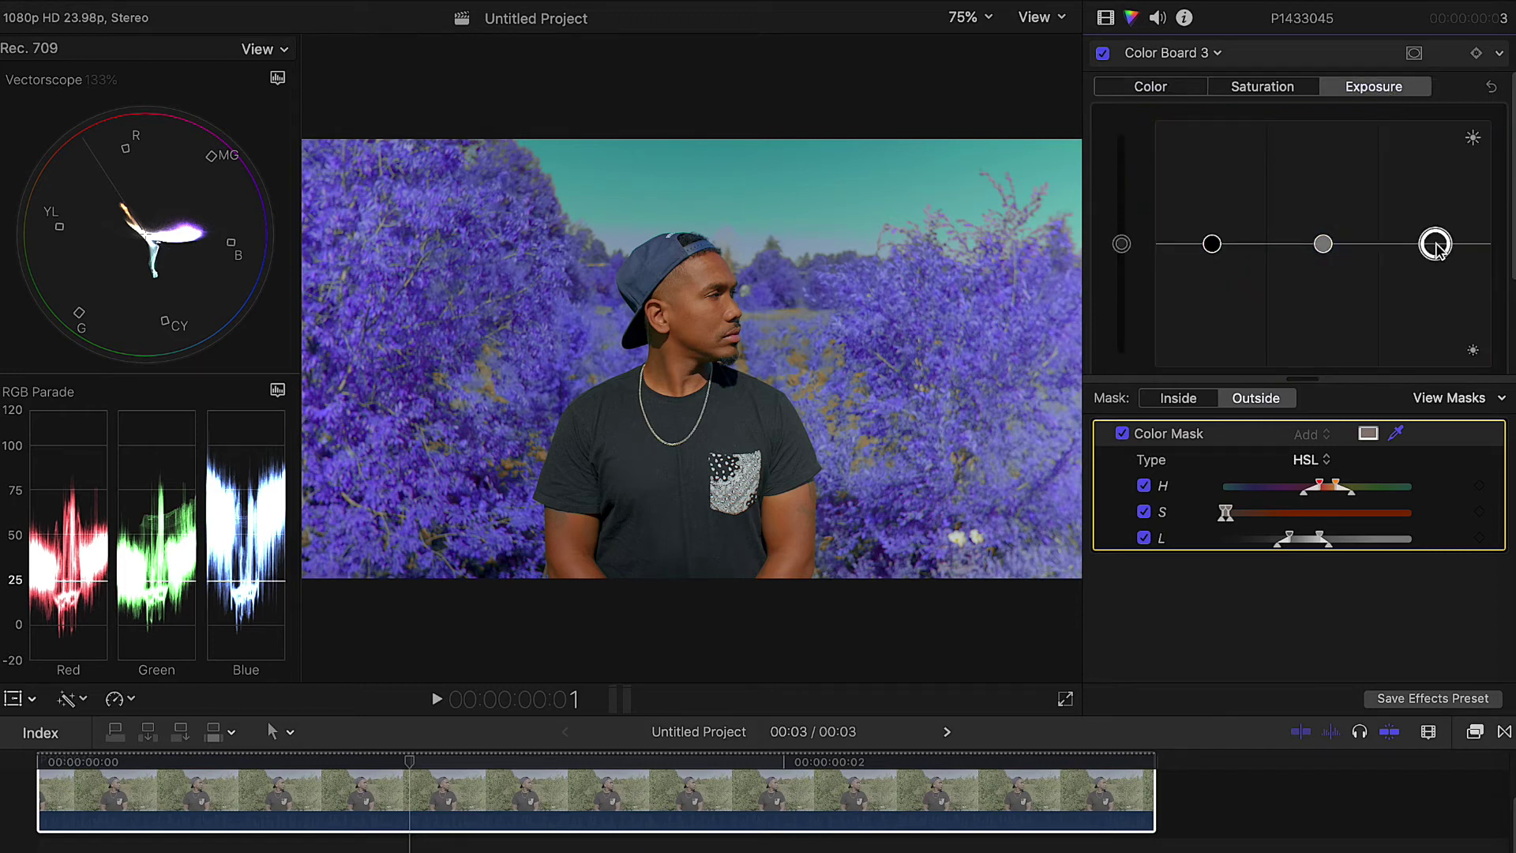
pyautogui.moveTo(1438, 248); pyautogui.dragTo(1438, 257)
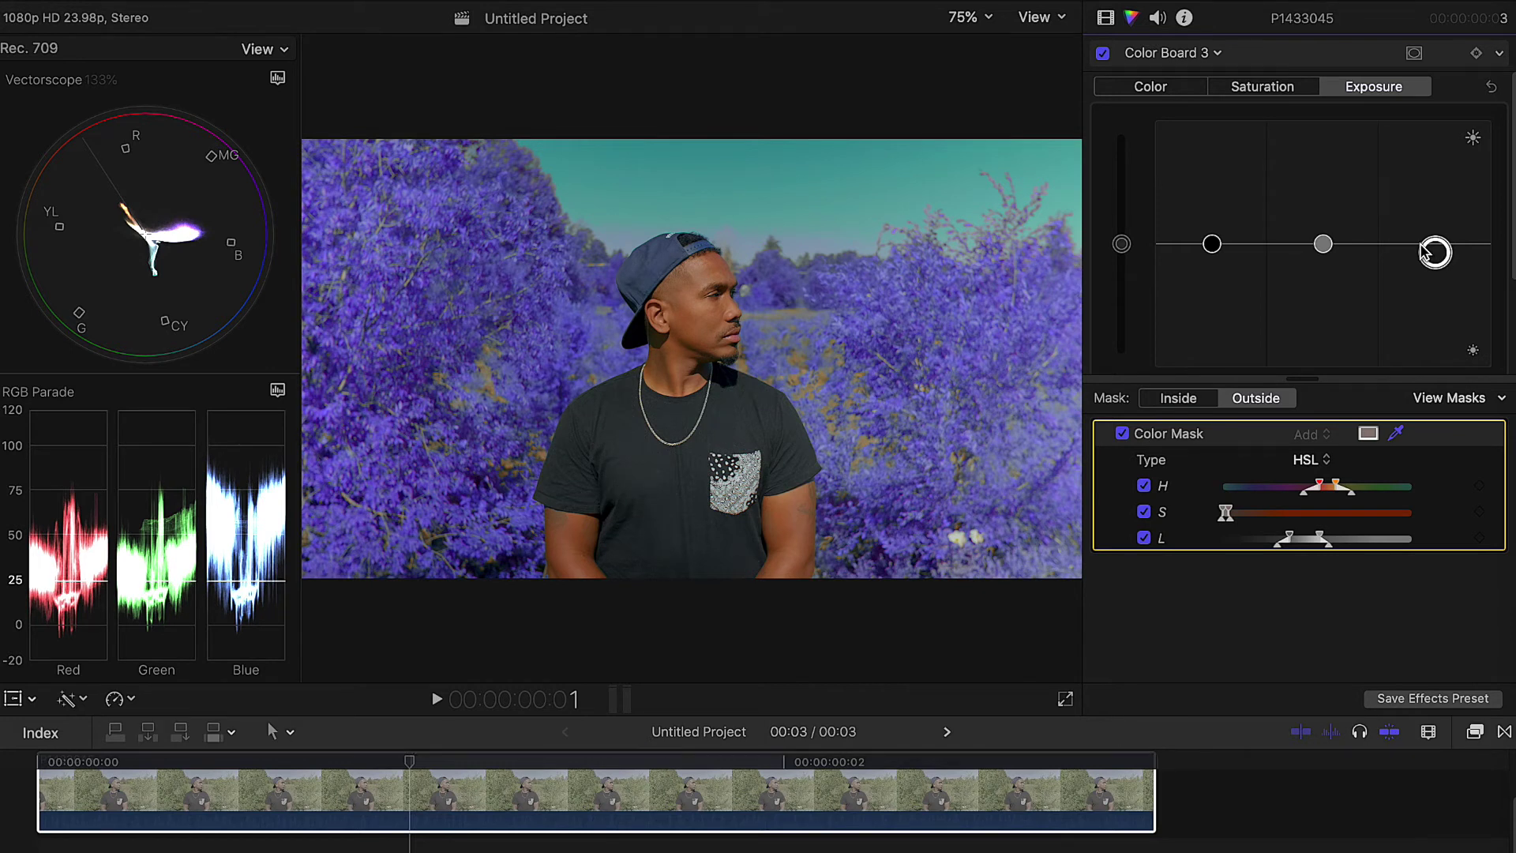
pyautogui.click(1104, 57)
pyautogui.click(1104, 57)
pyautogui.click(1103, 54)
pyautogui.click(1103, 54)
pyautogui.click(1103, 54)
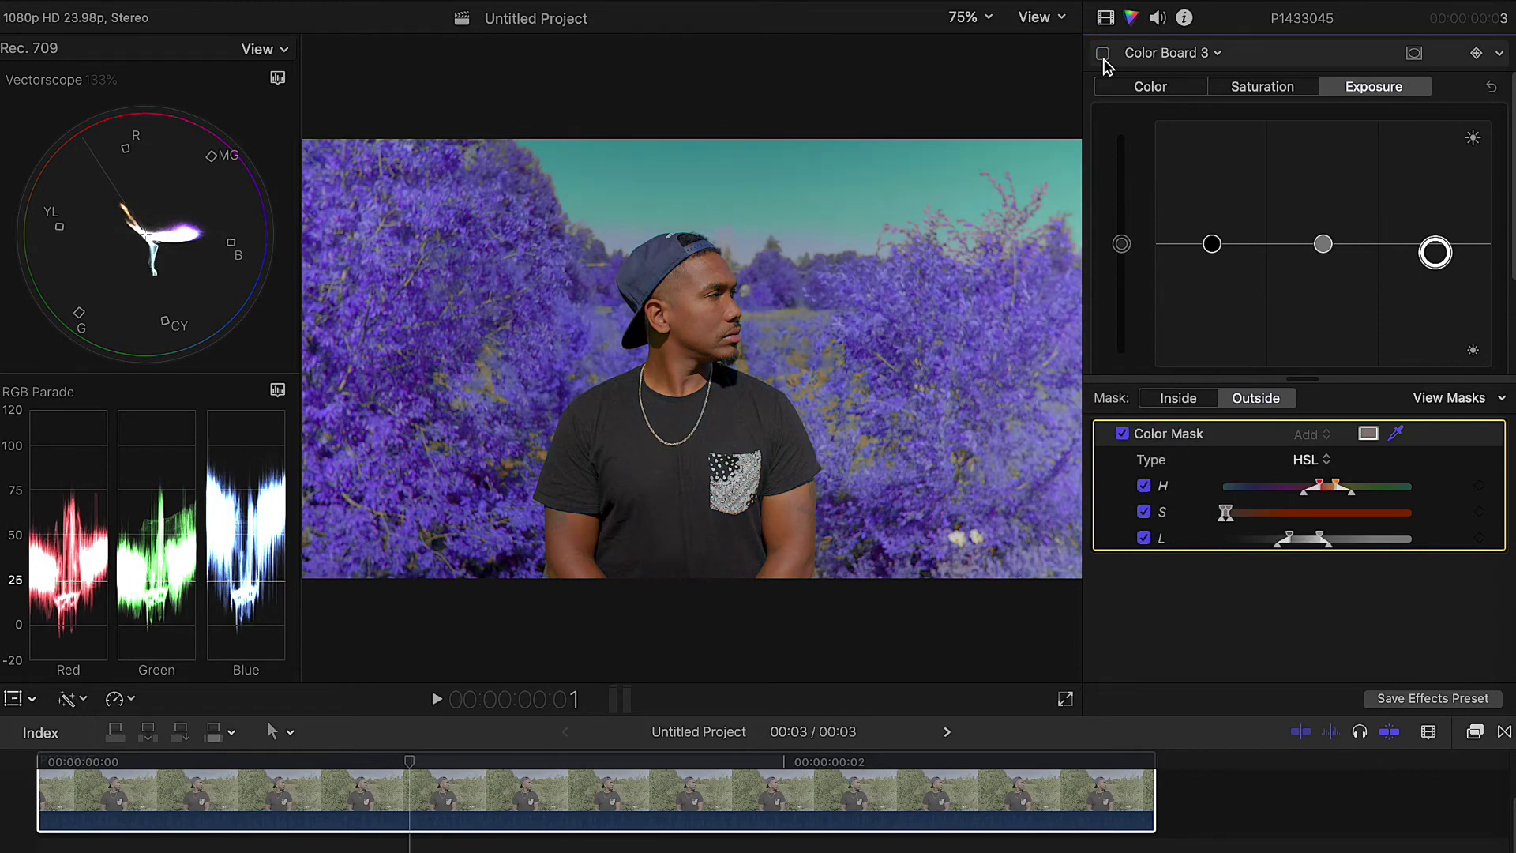
pyautogui.click(1104, 55)
# Add a Color Curves correction, shape its Luma curve into a gentle S-curve, and compare the image with it off and on.
pyautogui.click(1217, 53)
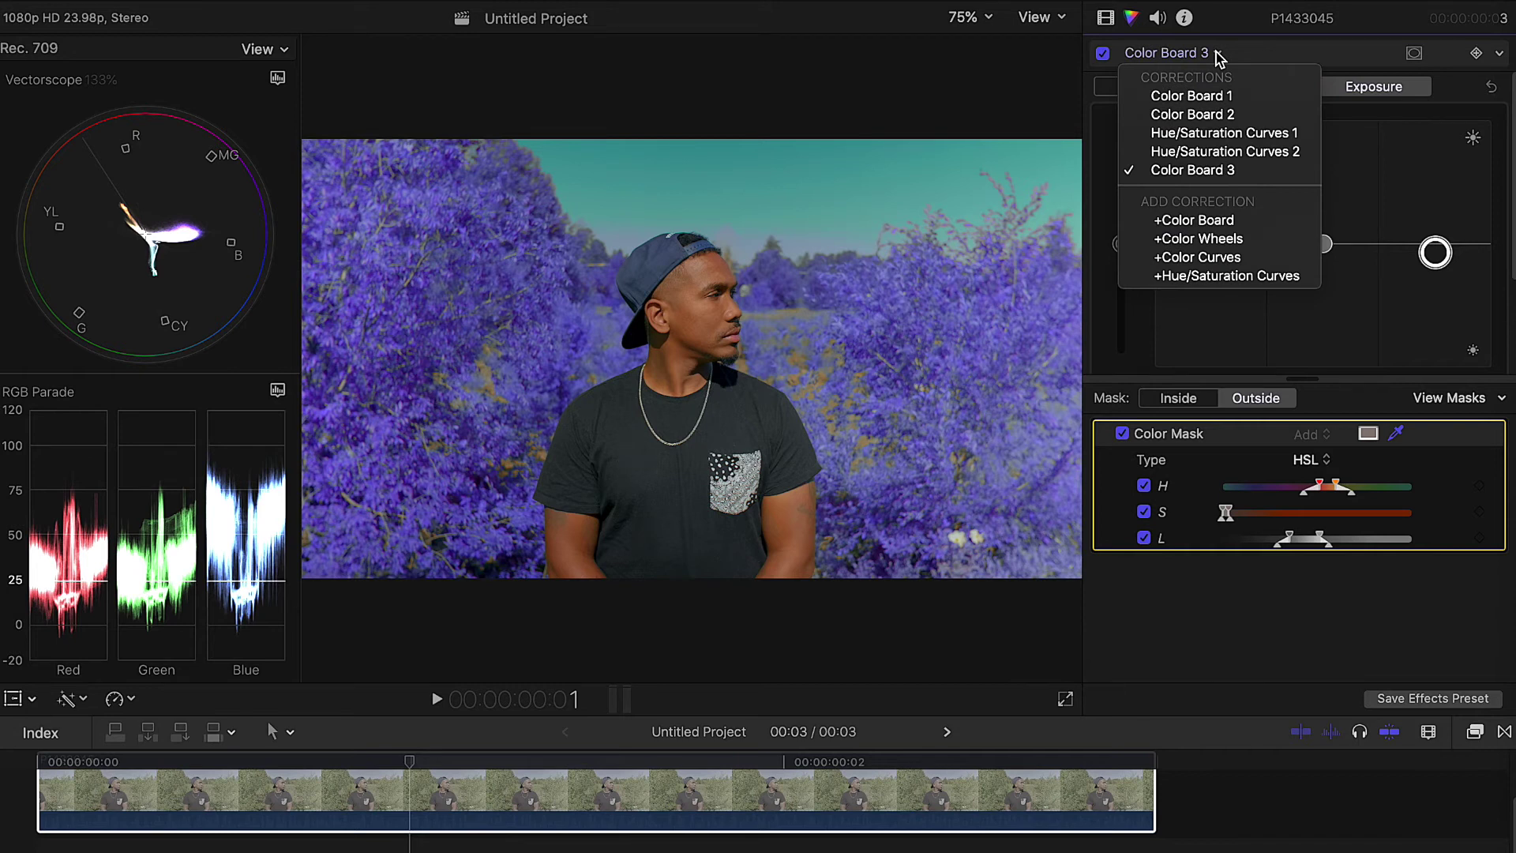
pyautogui.click(1242, 258)
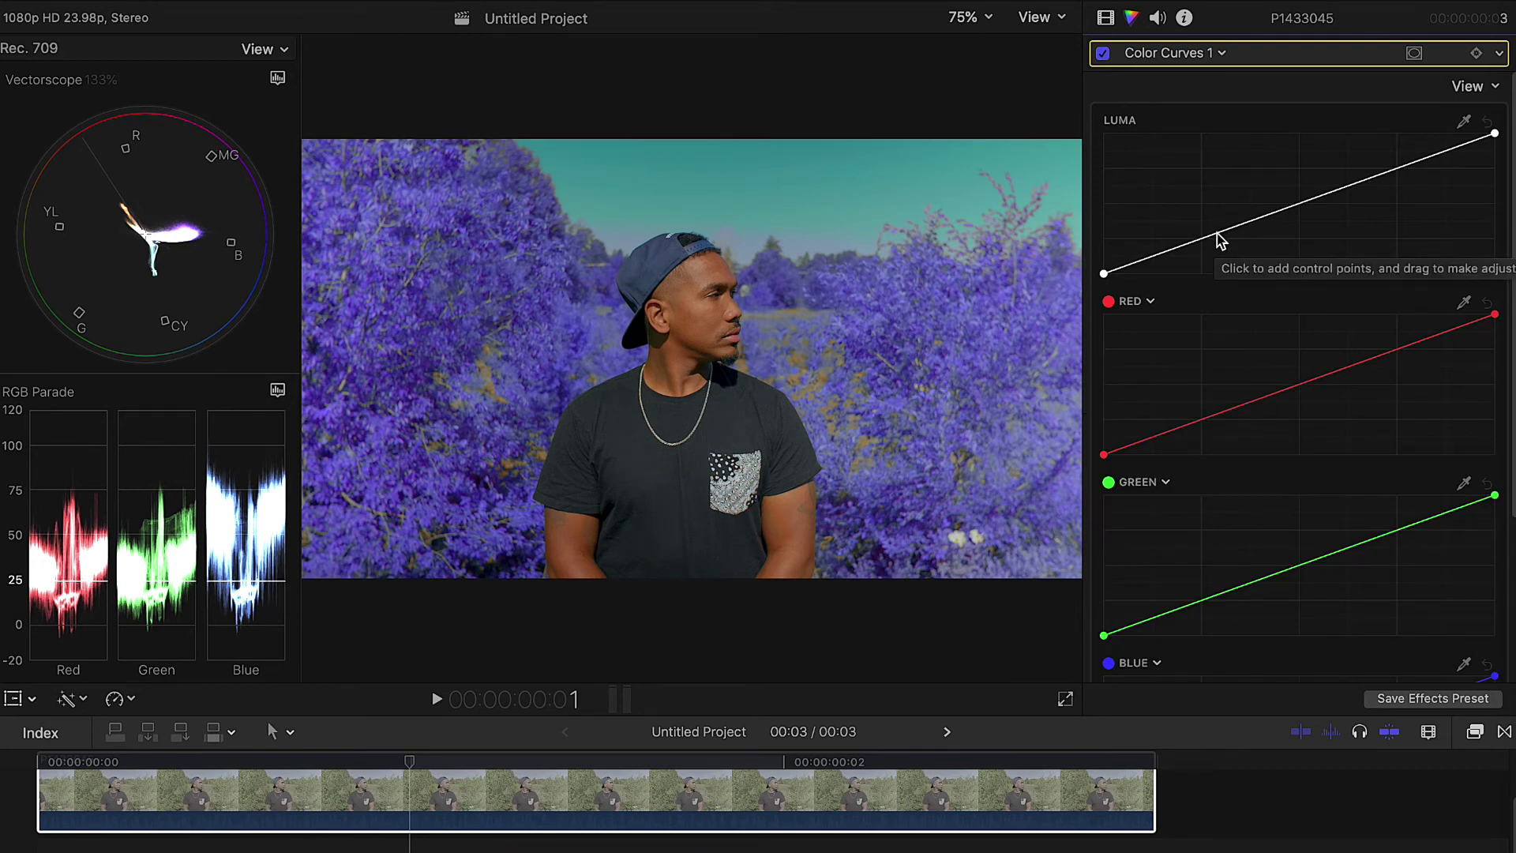
pyautogui.click(1218, 235)
pyautogui.click(1363, 182)
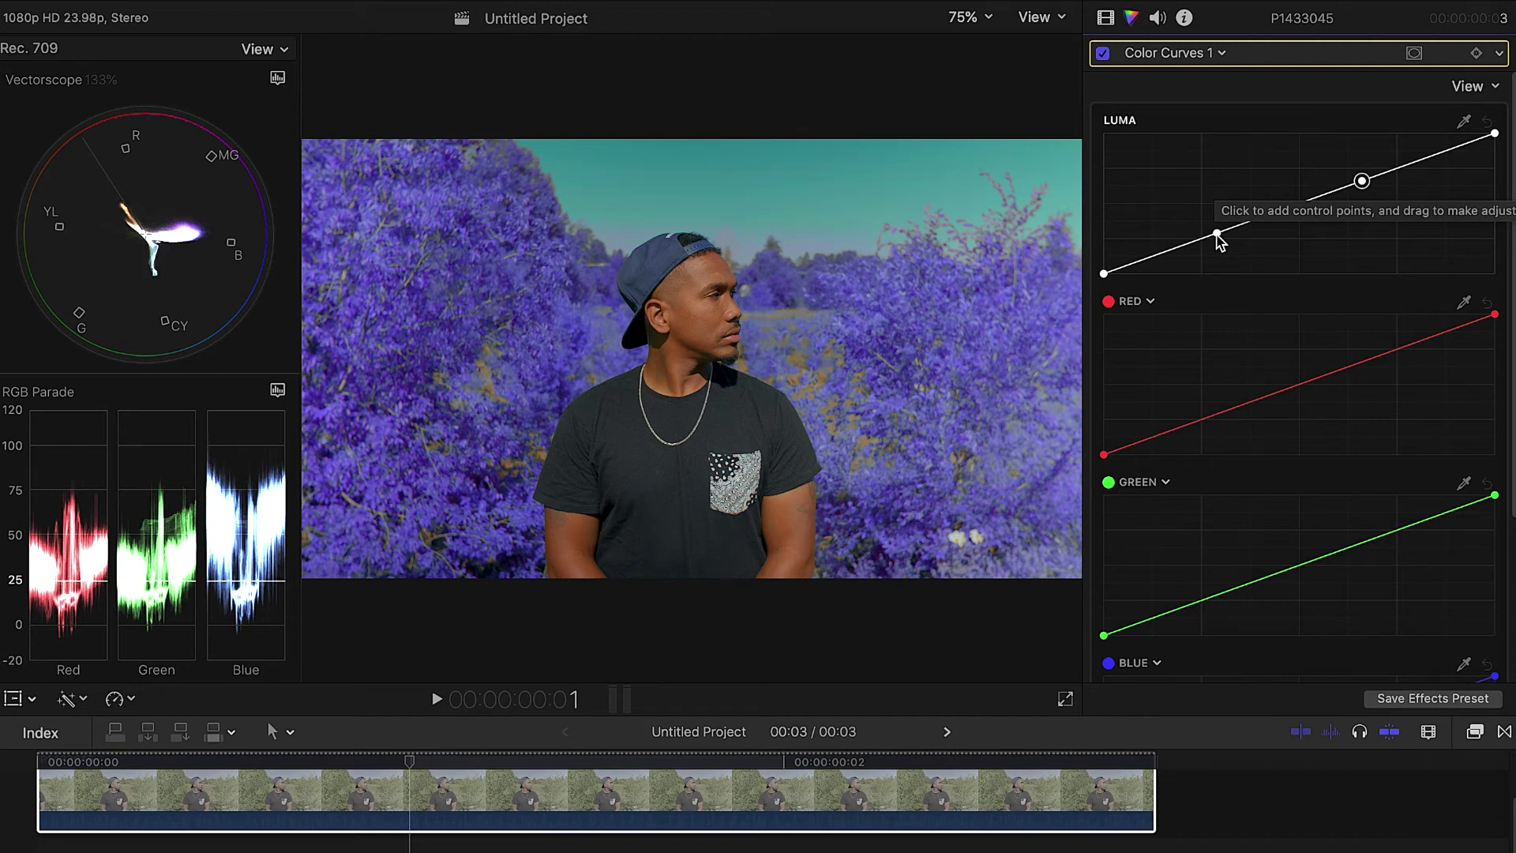
pyautogui.moveTo(1220, 241); pyautogui.dragTo(1221, 250)
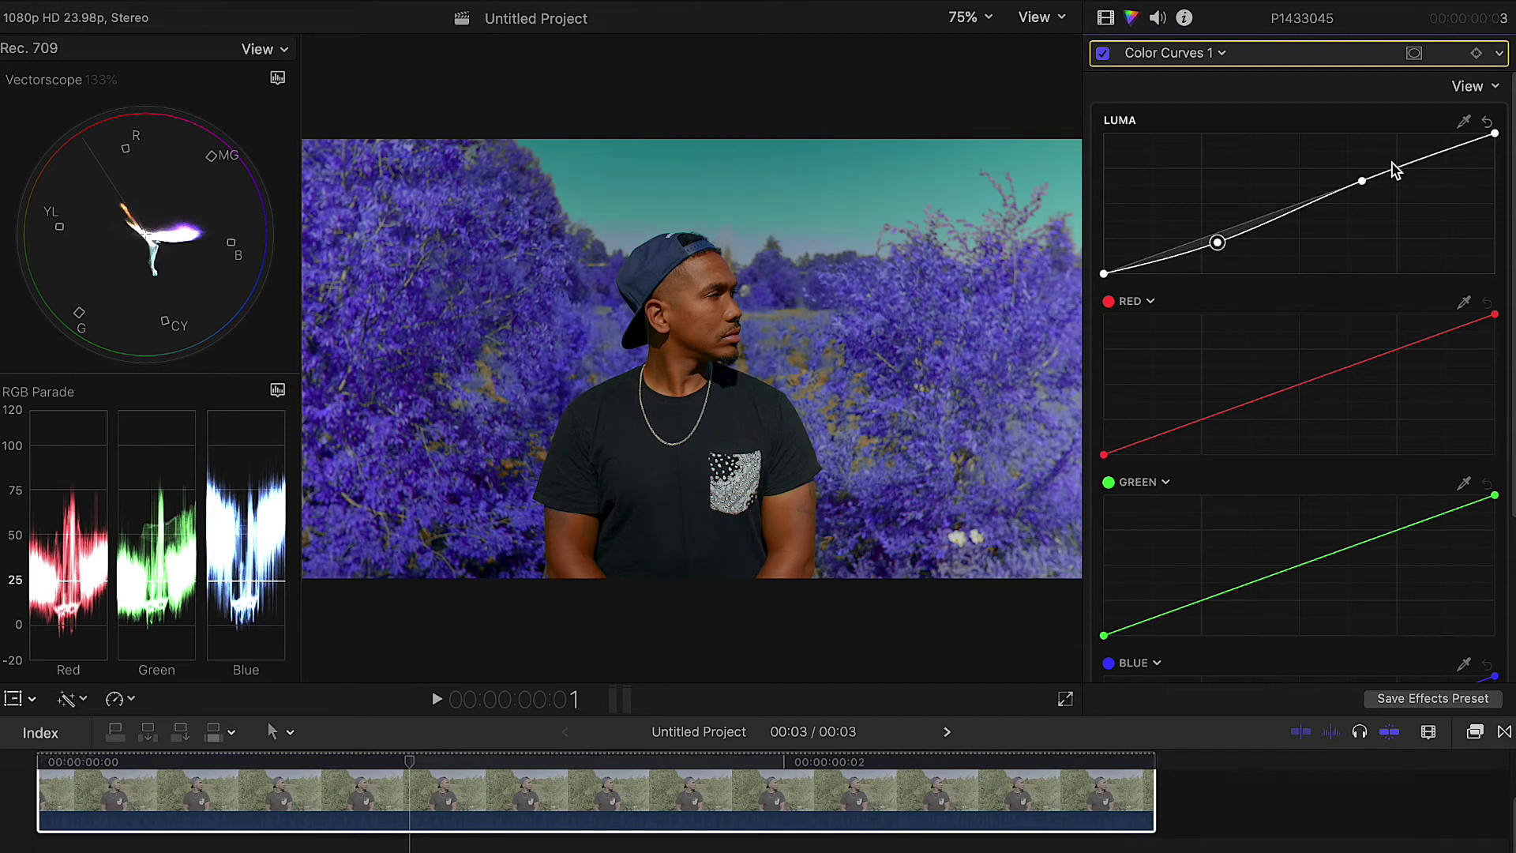
pyautogui.click(1362, 181)
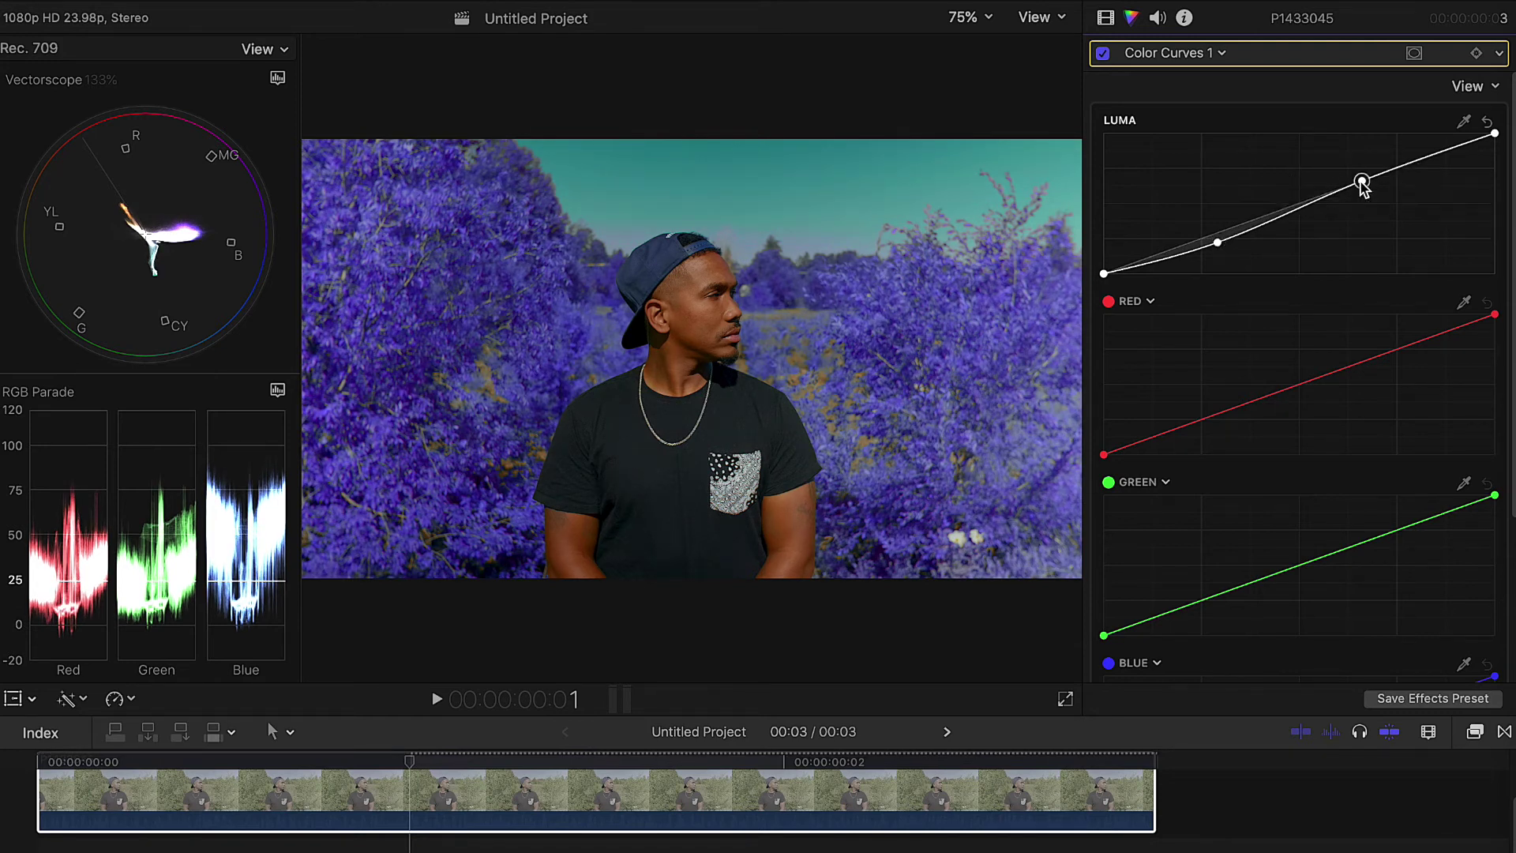
pyautogui.moveTo(1362, 183); pyautogui.dragTo(1355, 174)
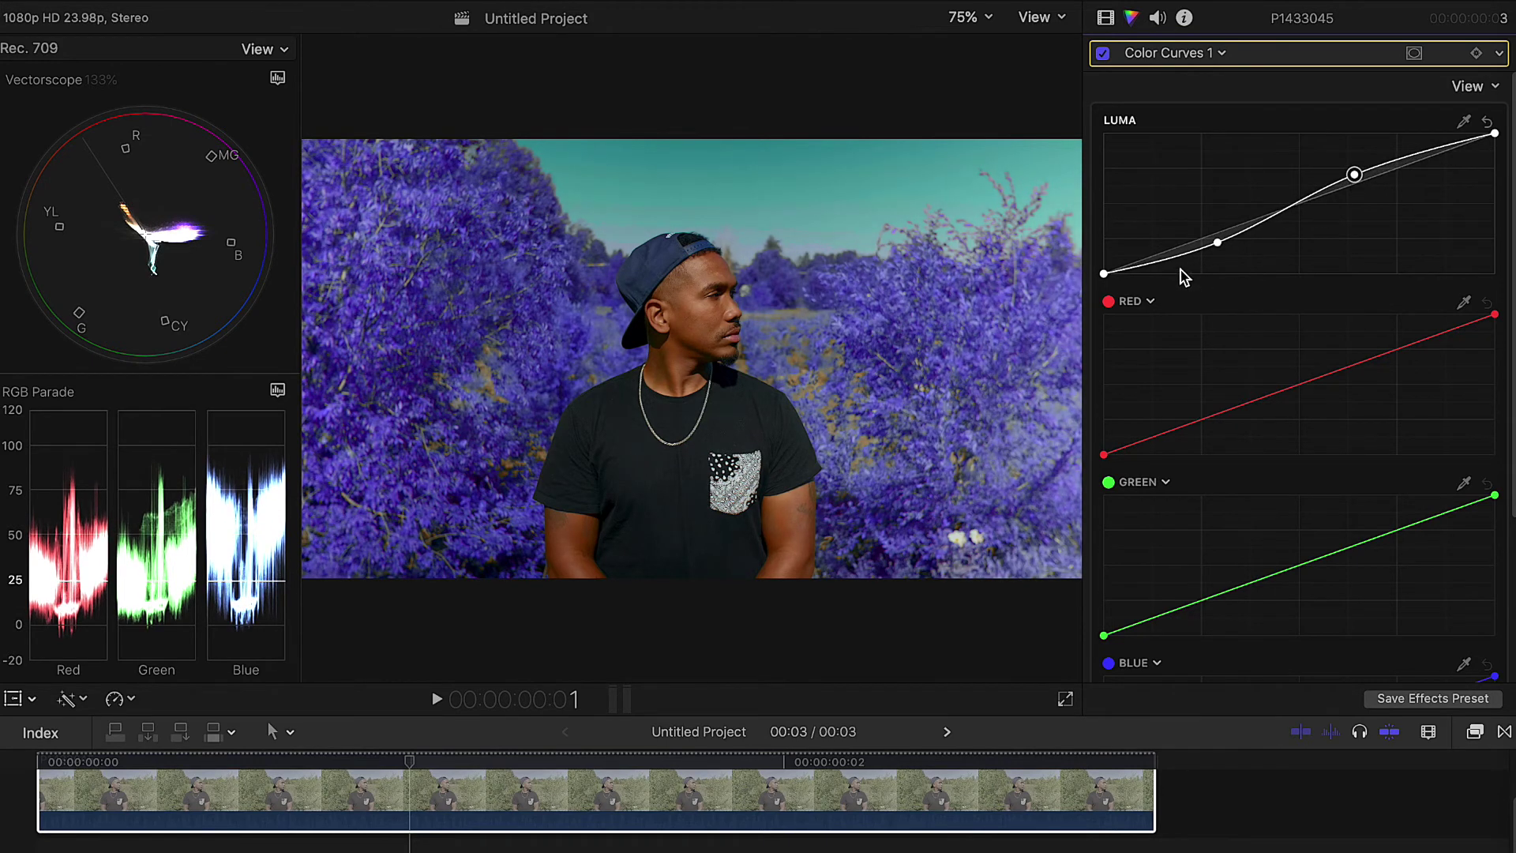
pyautogui.moveTo(1217, 243); pyautogui.dragTo(1211, 243)
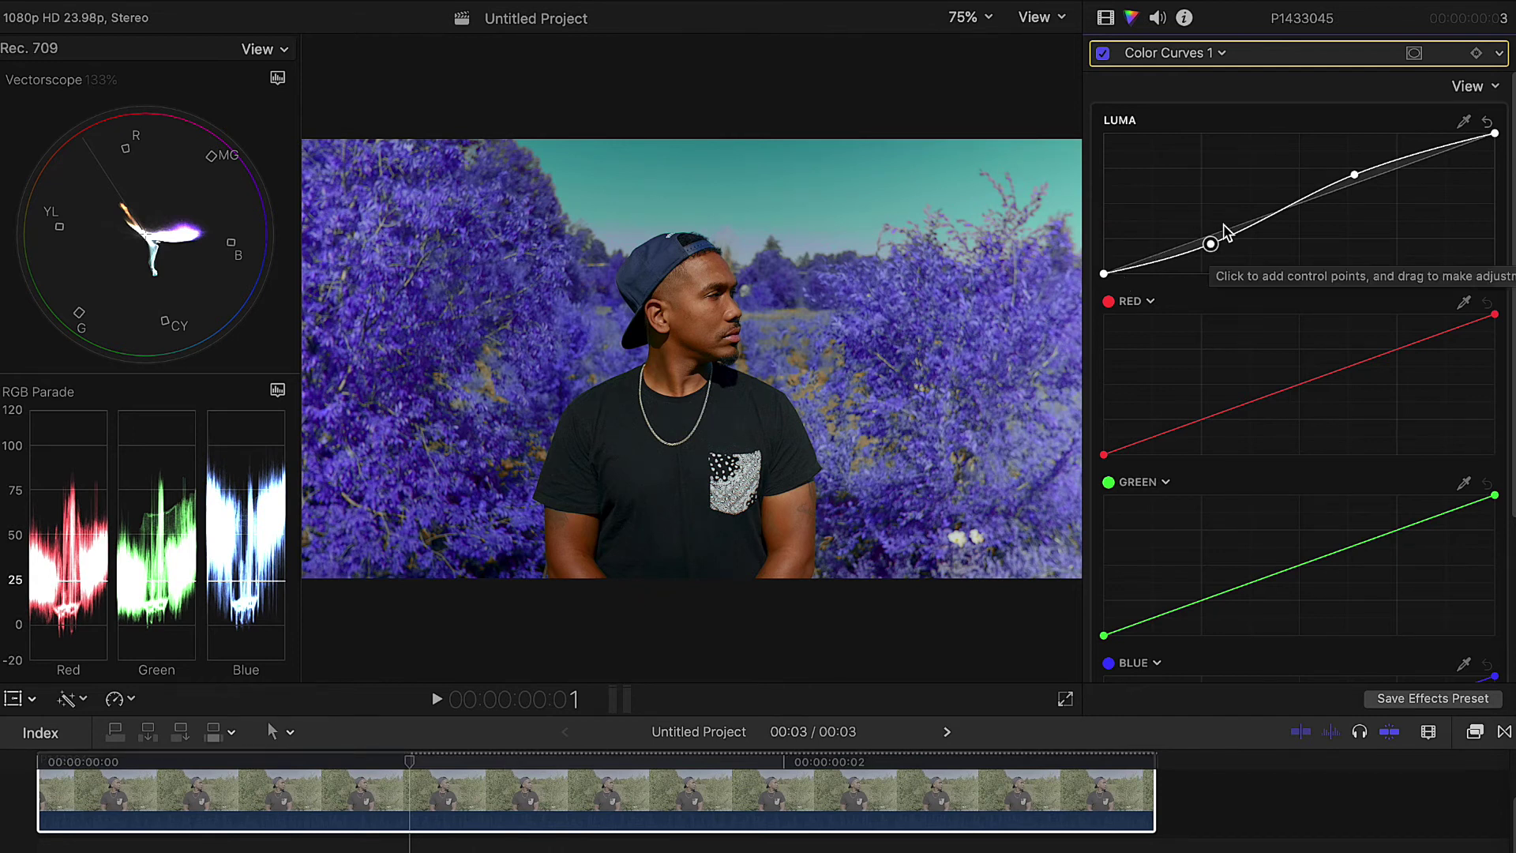
pyautogui.click(1102, 54)
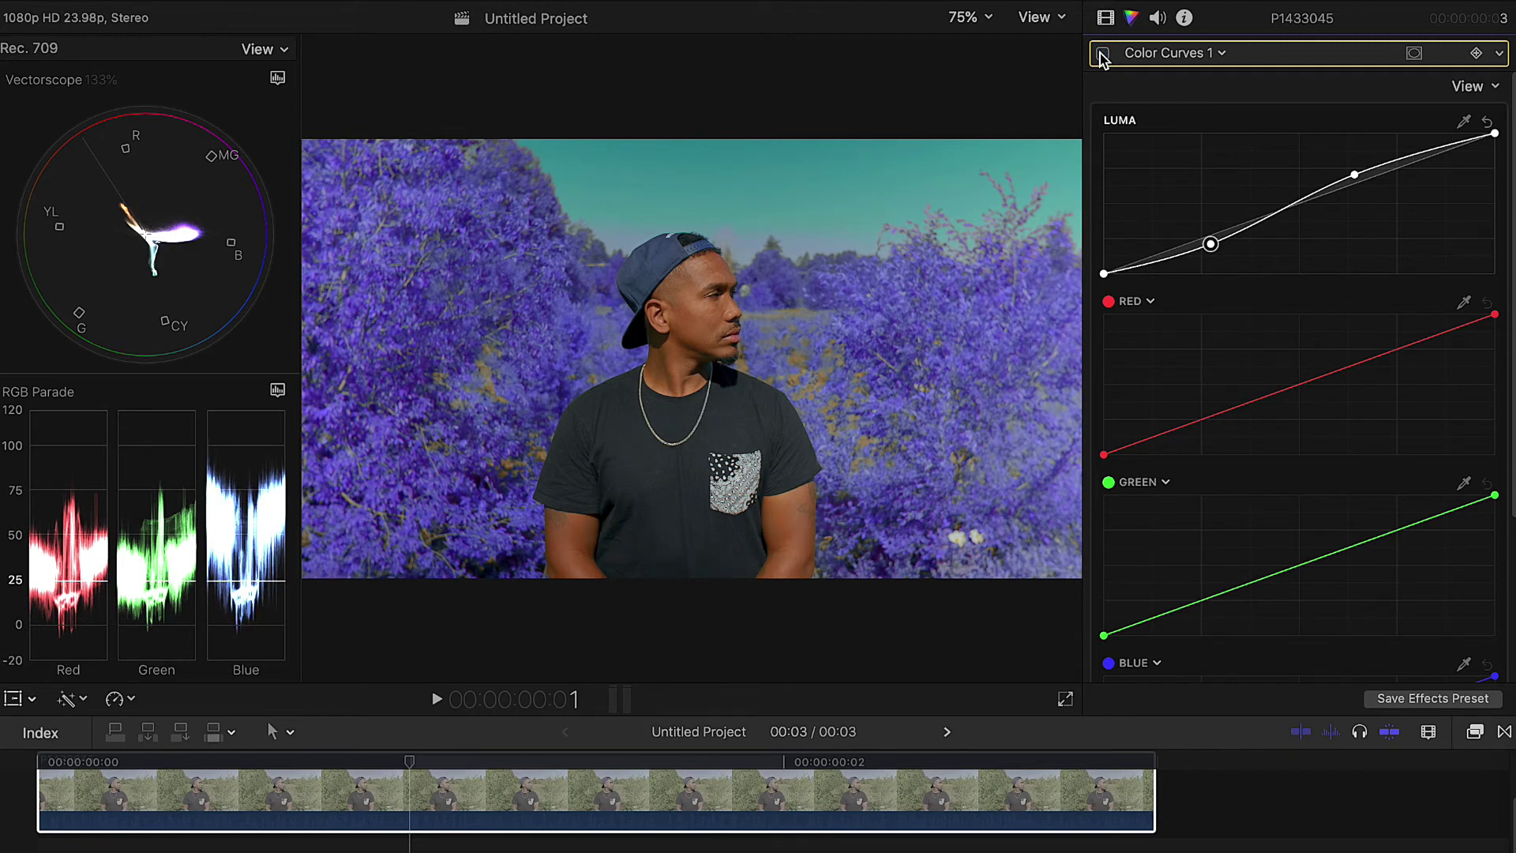
pyautogui.click(1103, 54)
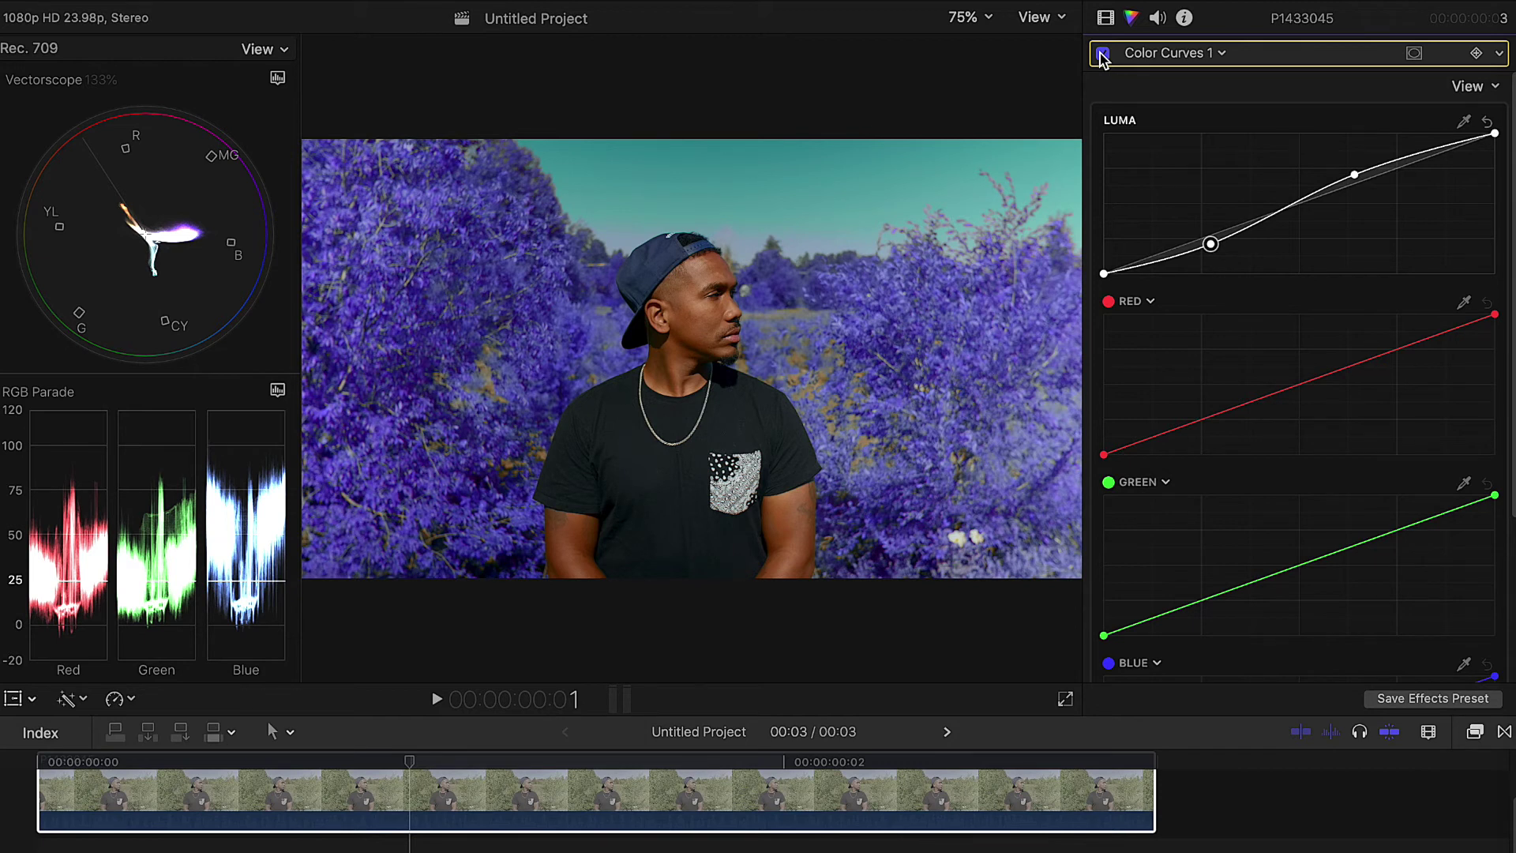
# Add a second Color Curves correction and deepen the darkest shadows on its Luma curve, anchoring the upper shadows with a control point.
pyautogui.click(1220, 55)
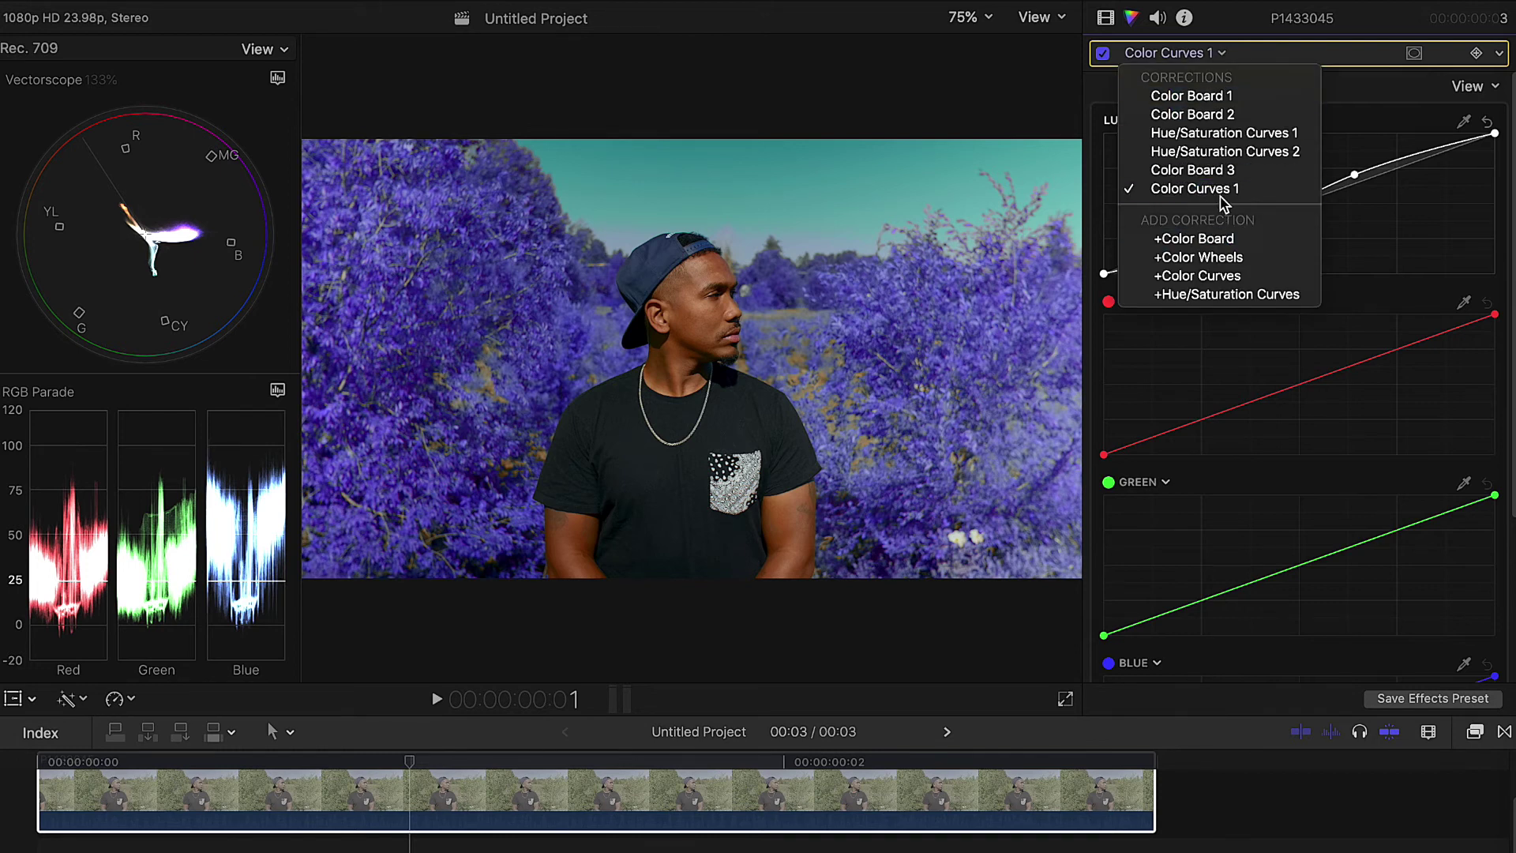
pyautogui.click(1240, 270)
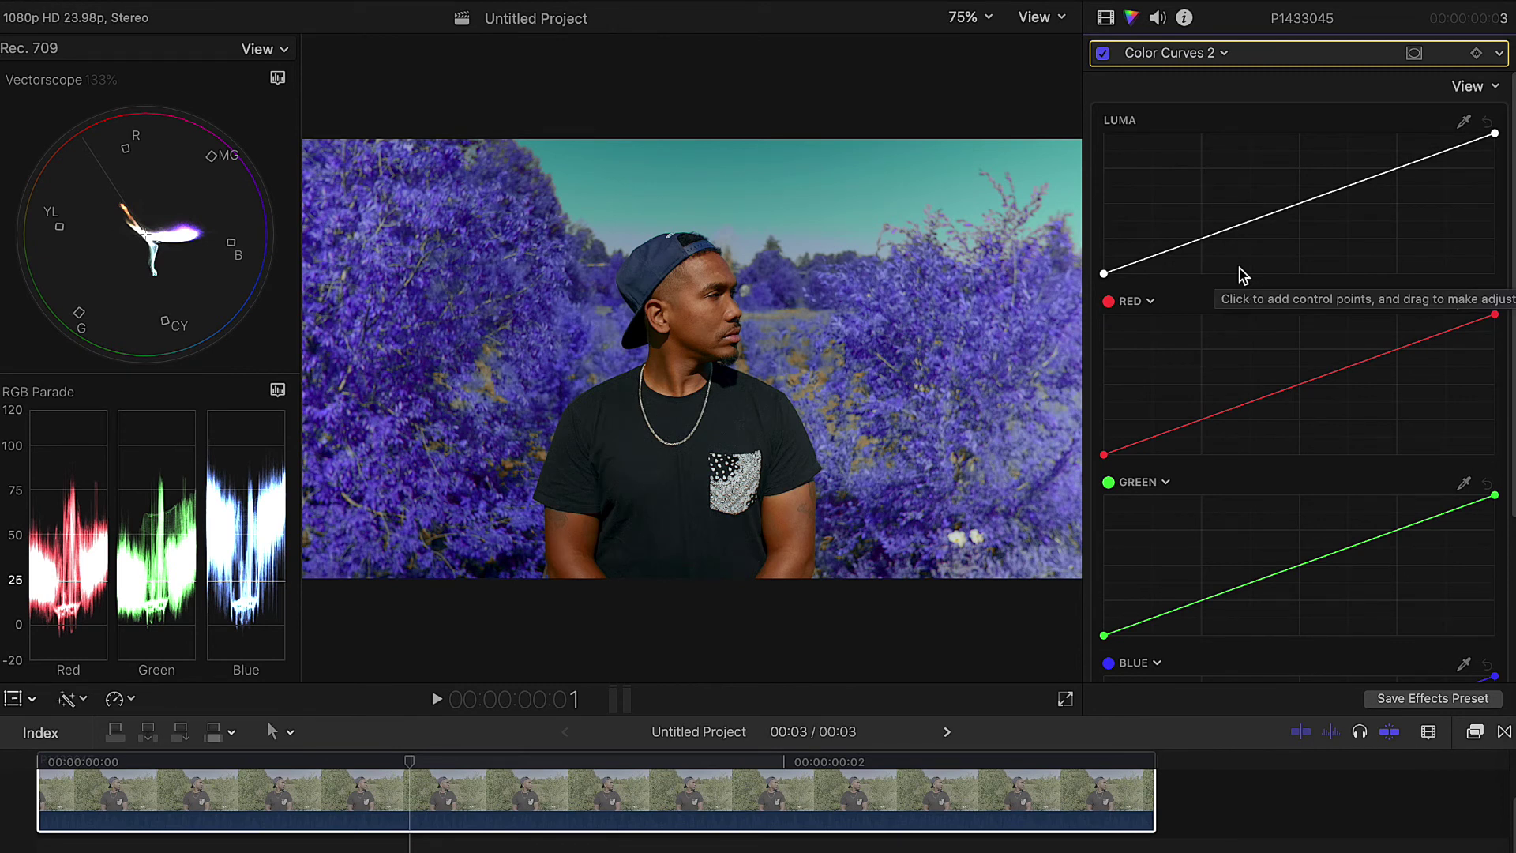
pyautogui.click(1149, 258)
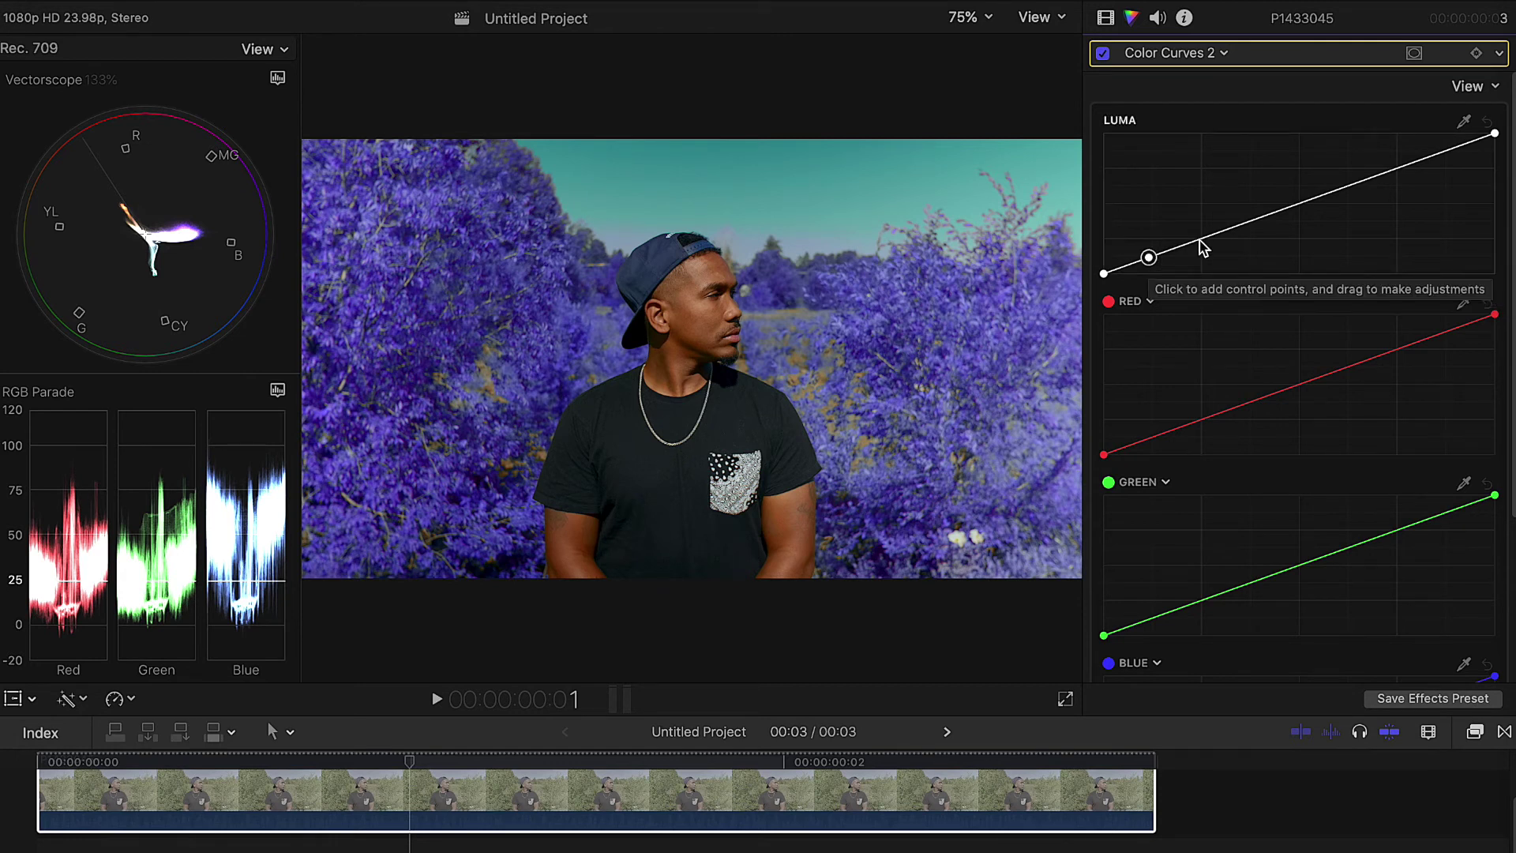
pyautogui.click(1200, 239)
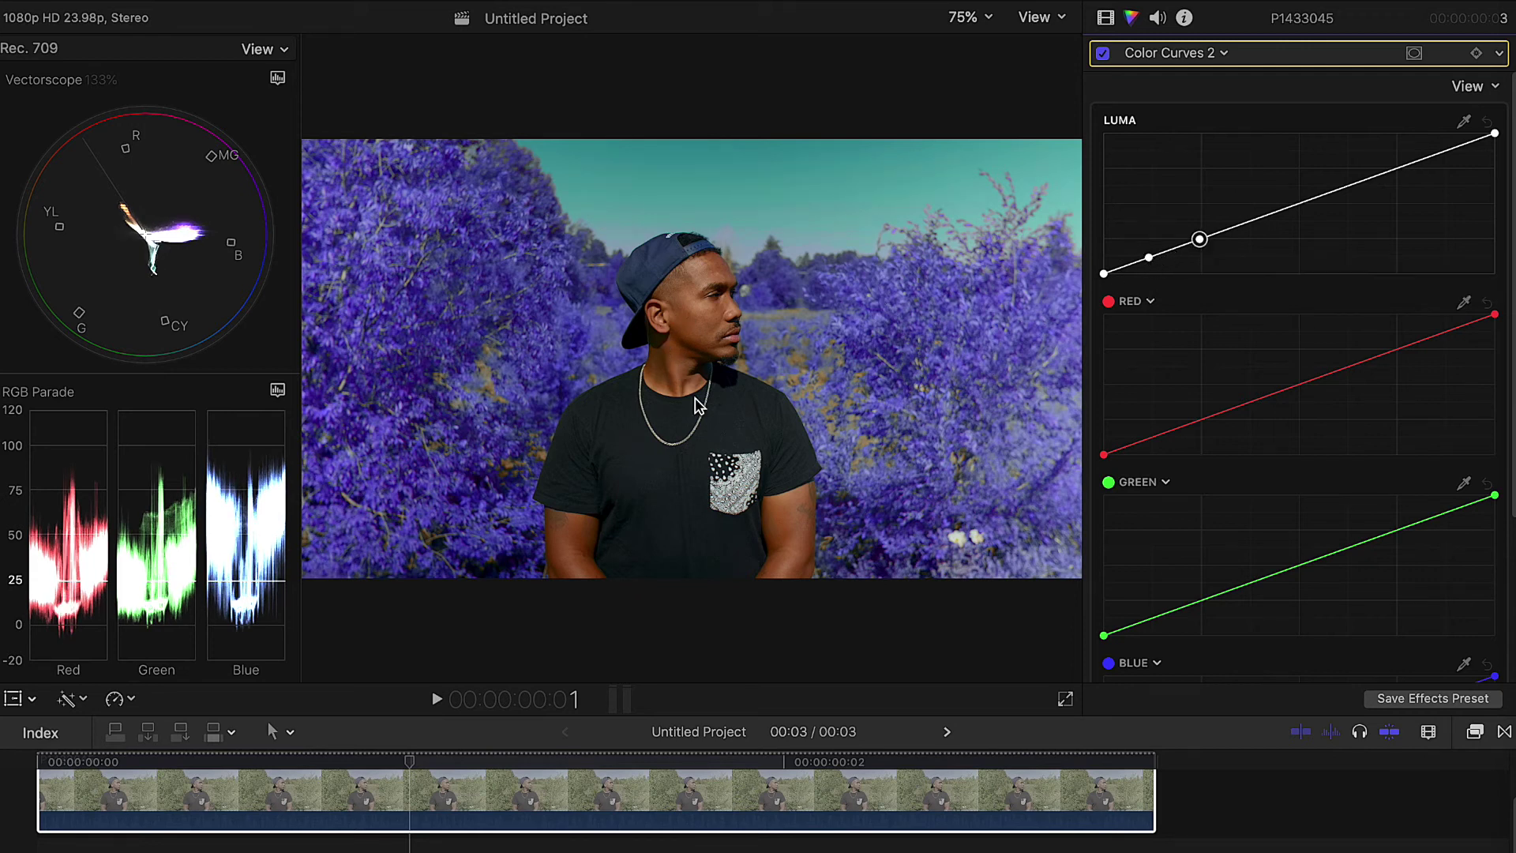
pyautogui.click(1150, 259)
pyautogui.moveTo(1150, 261); pyautogui.dragTo(1150, 262)
pyautogui.click(1104, 273)
pyautogui.moveTo(1108, 272); pyautogui.dragTo(1113, 269)
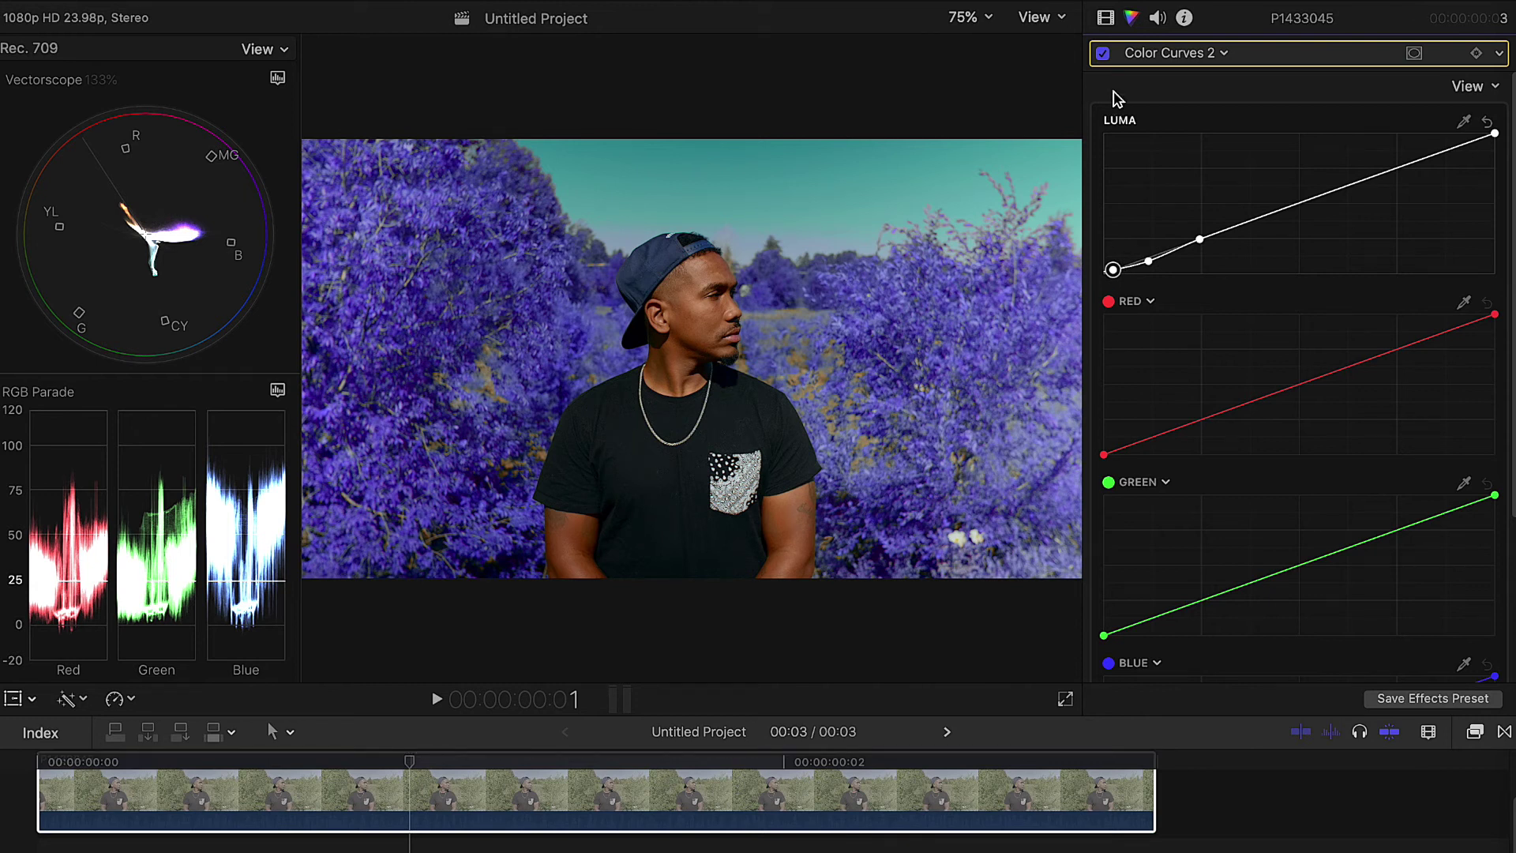
# Add a Hue/Saturation Curves correction, drop the darkest tones' saturation to the minimum with Luma vs Sat, and switch the correction off.
pyautogui.click(1225, 54)
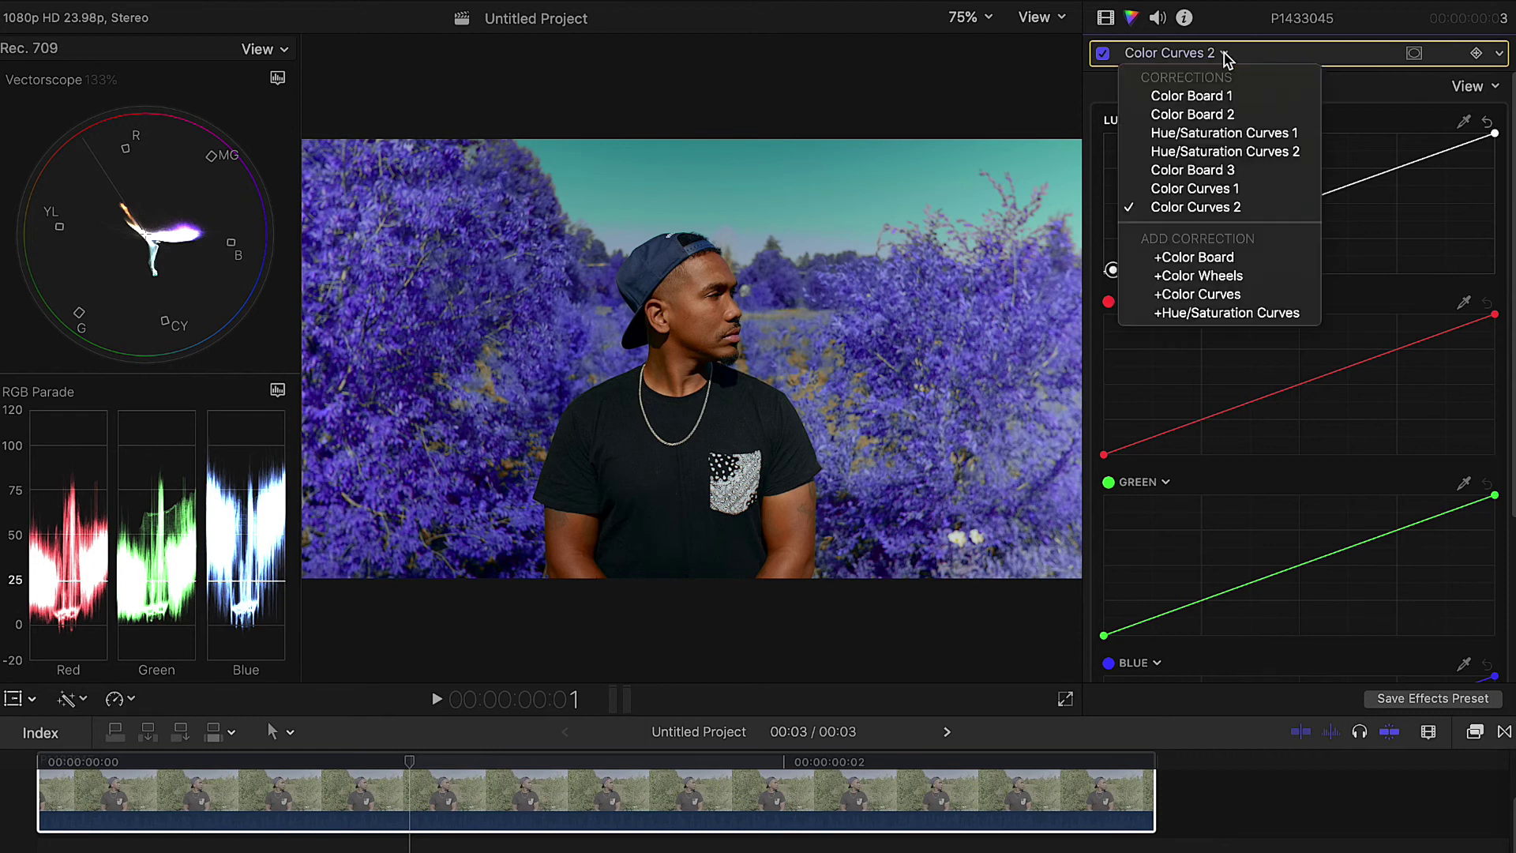
pyautogui.click(1249, 313)
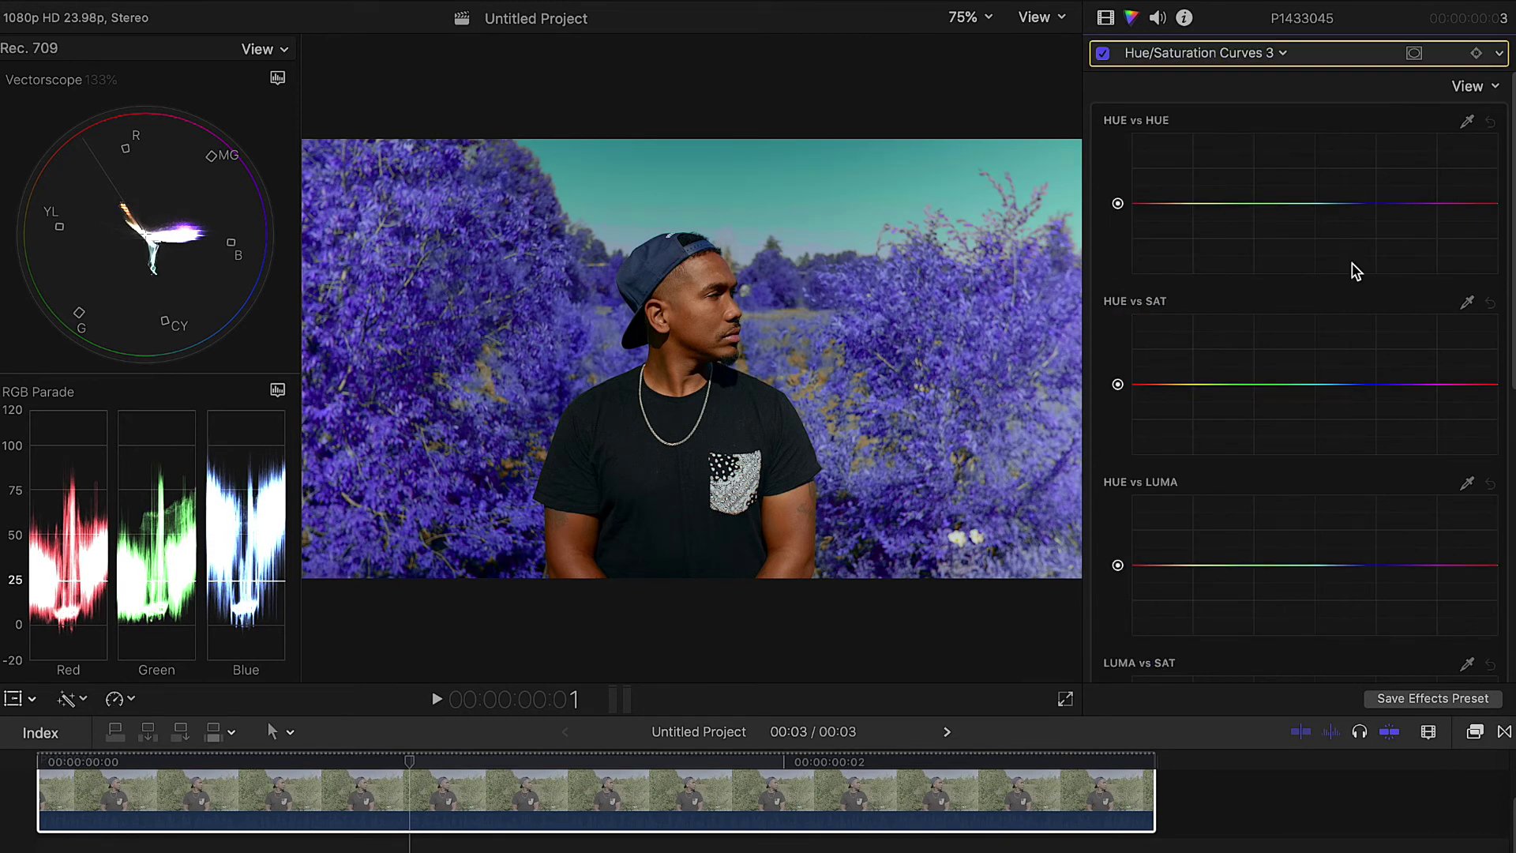
pyautogui.scroll(-5, 1497, 371)
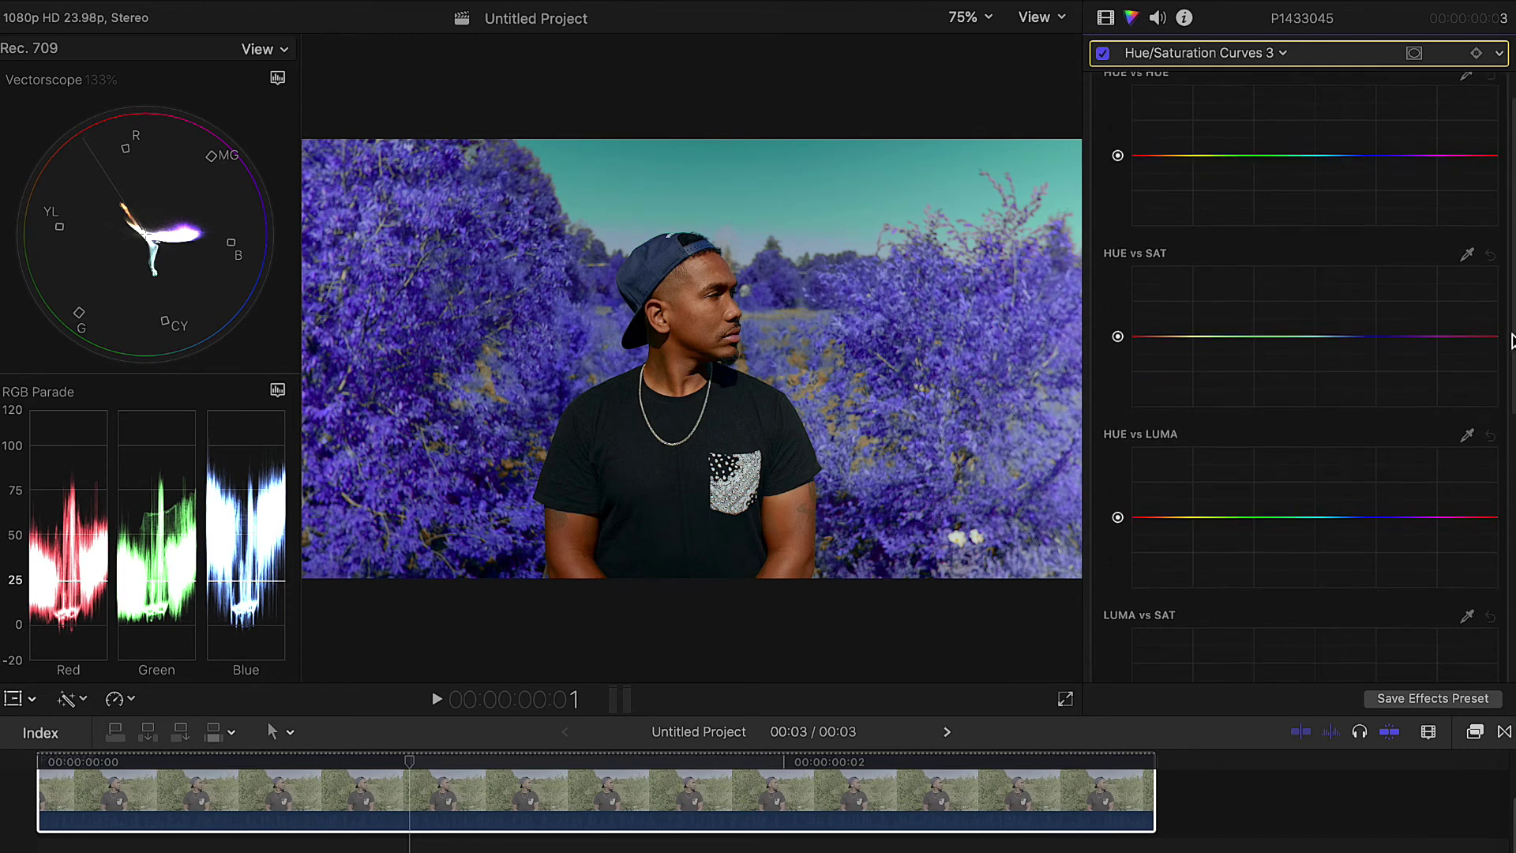
pyautogui.scroll(-7, 1504, 438)
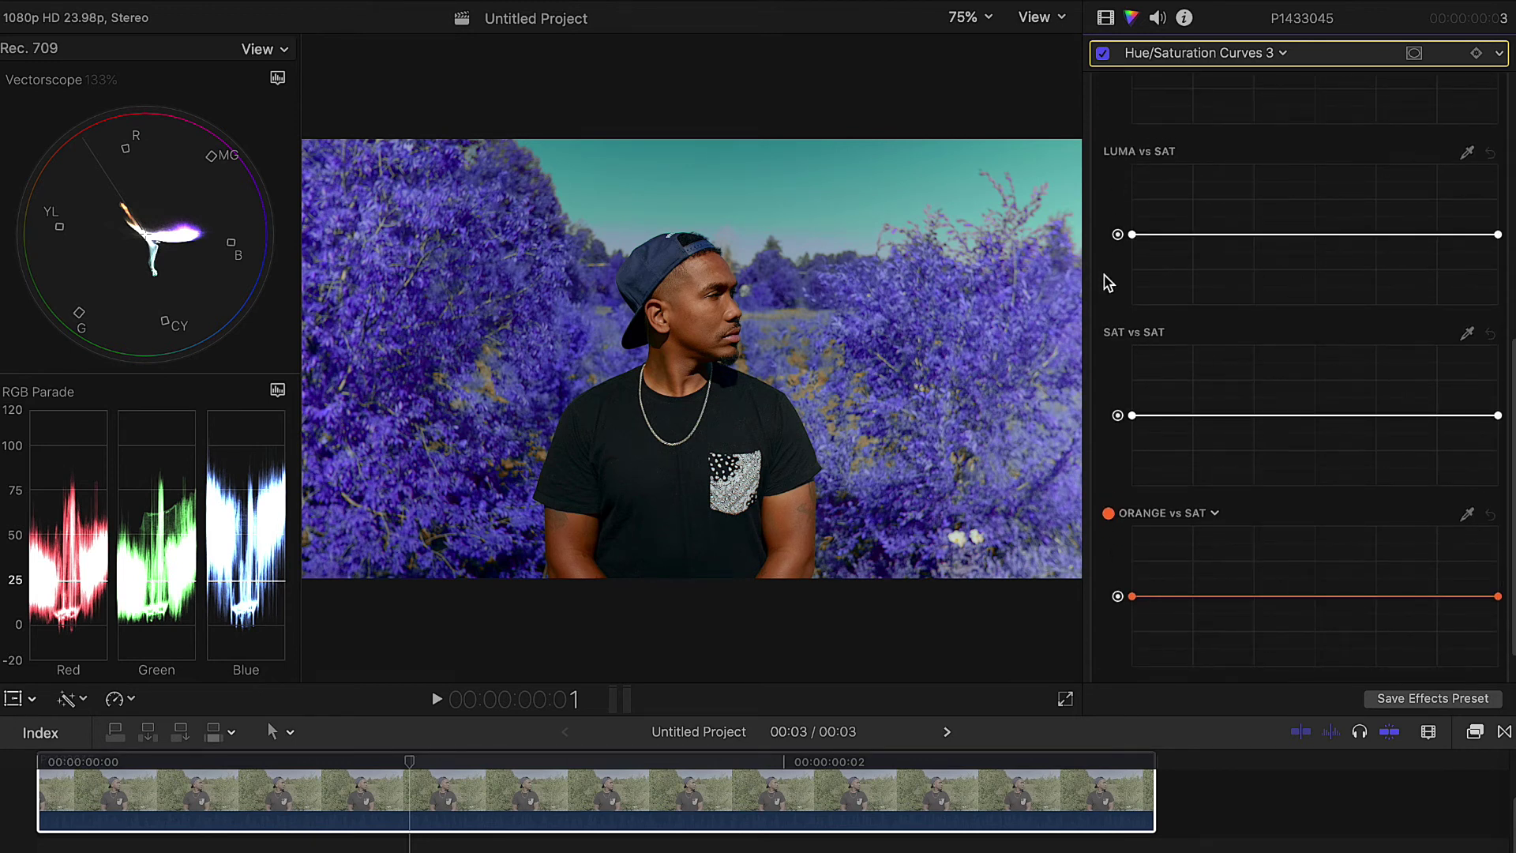
pyautogui.click(1181, 240)
pyautogui.click(1134, 235)
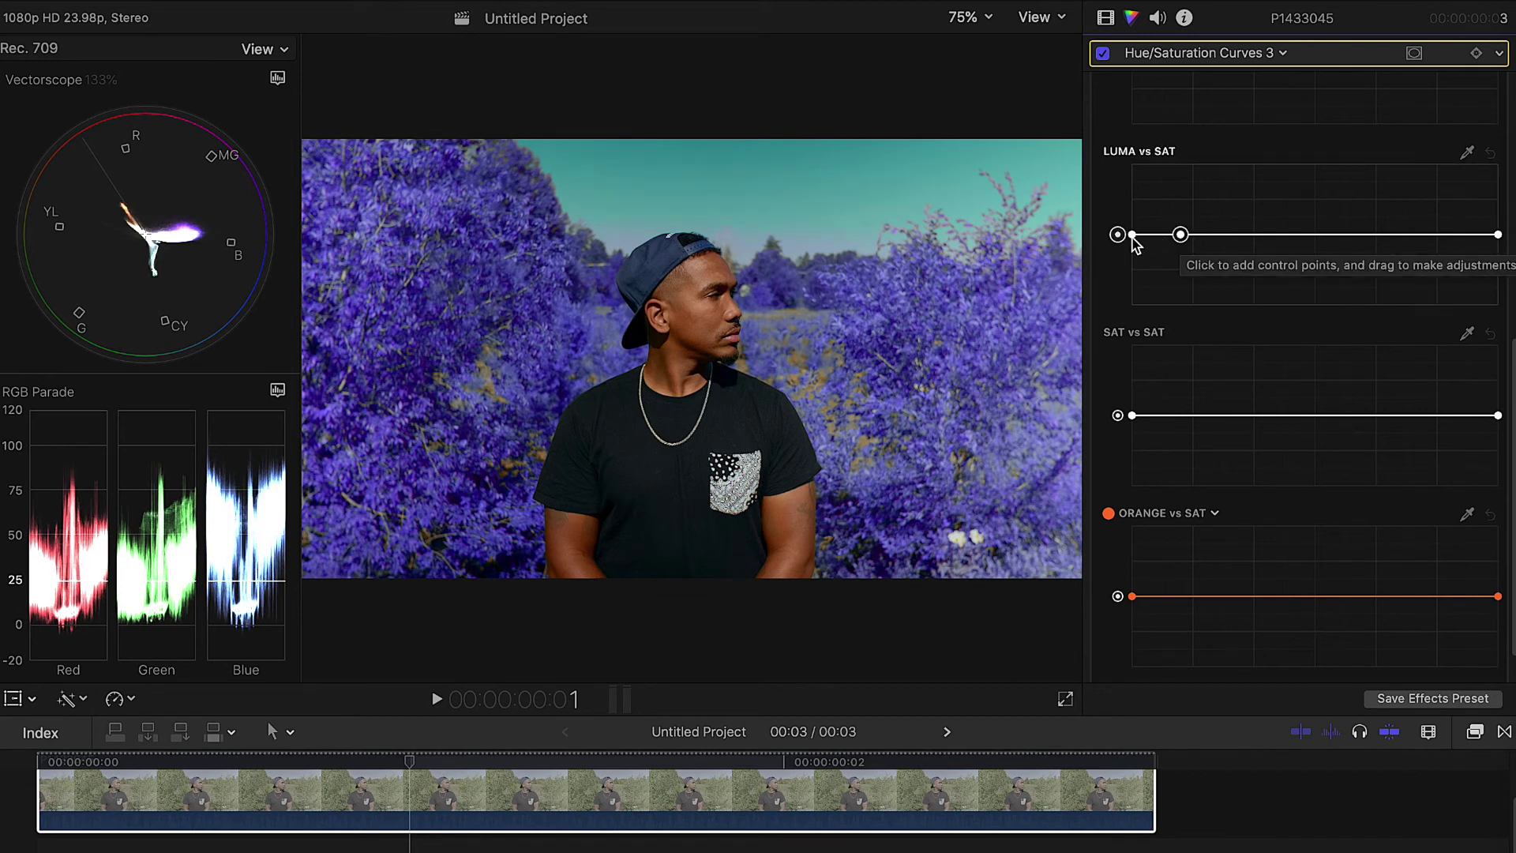
pyautogui.moveTo(1134, 246); pyautogui.dragTo(1134, 362)
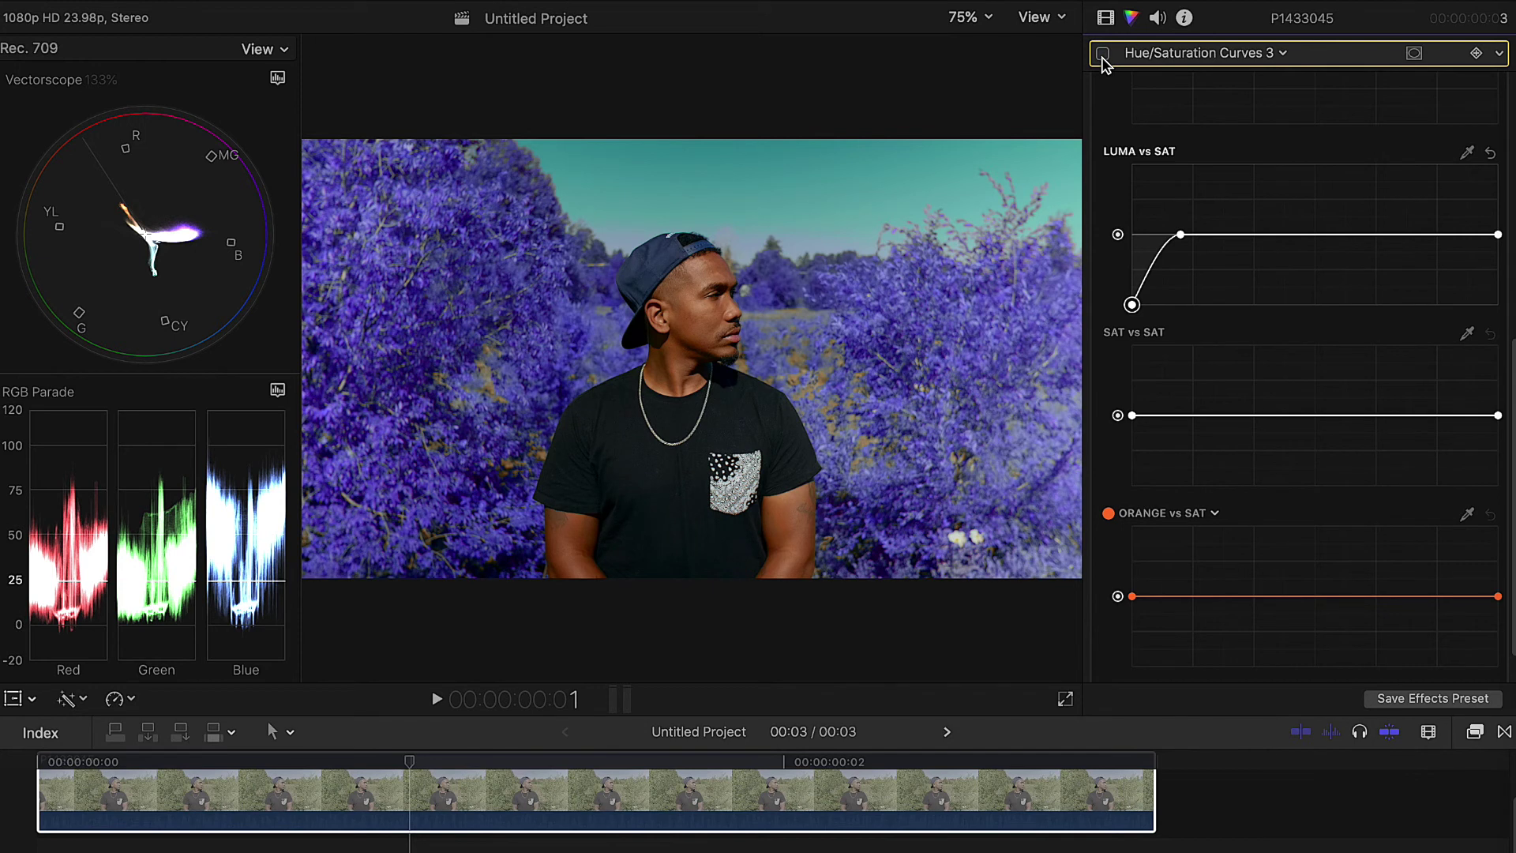
pyautogui.click(1103, 54)
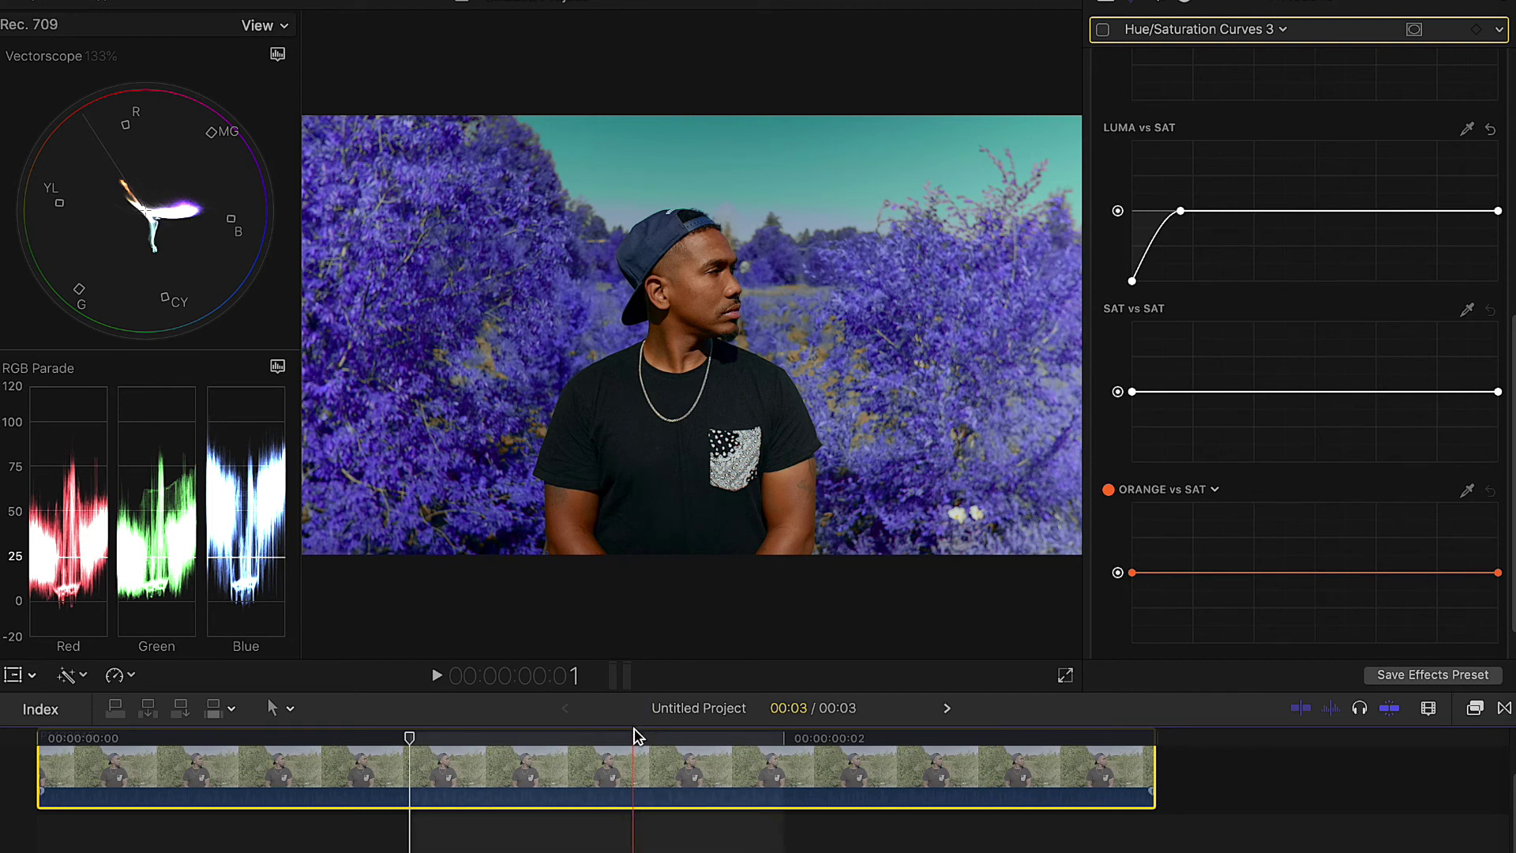
# Enlarge the timeline area and stack a copy of clip P1433045 directly above the original.
pyautogui.moveTo(633, 677); pyautogui.dragTo(634, 672)
pyautogui.moveTo(630, 617); pyautogui.dragTo(629, 583)
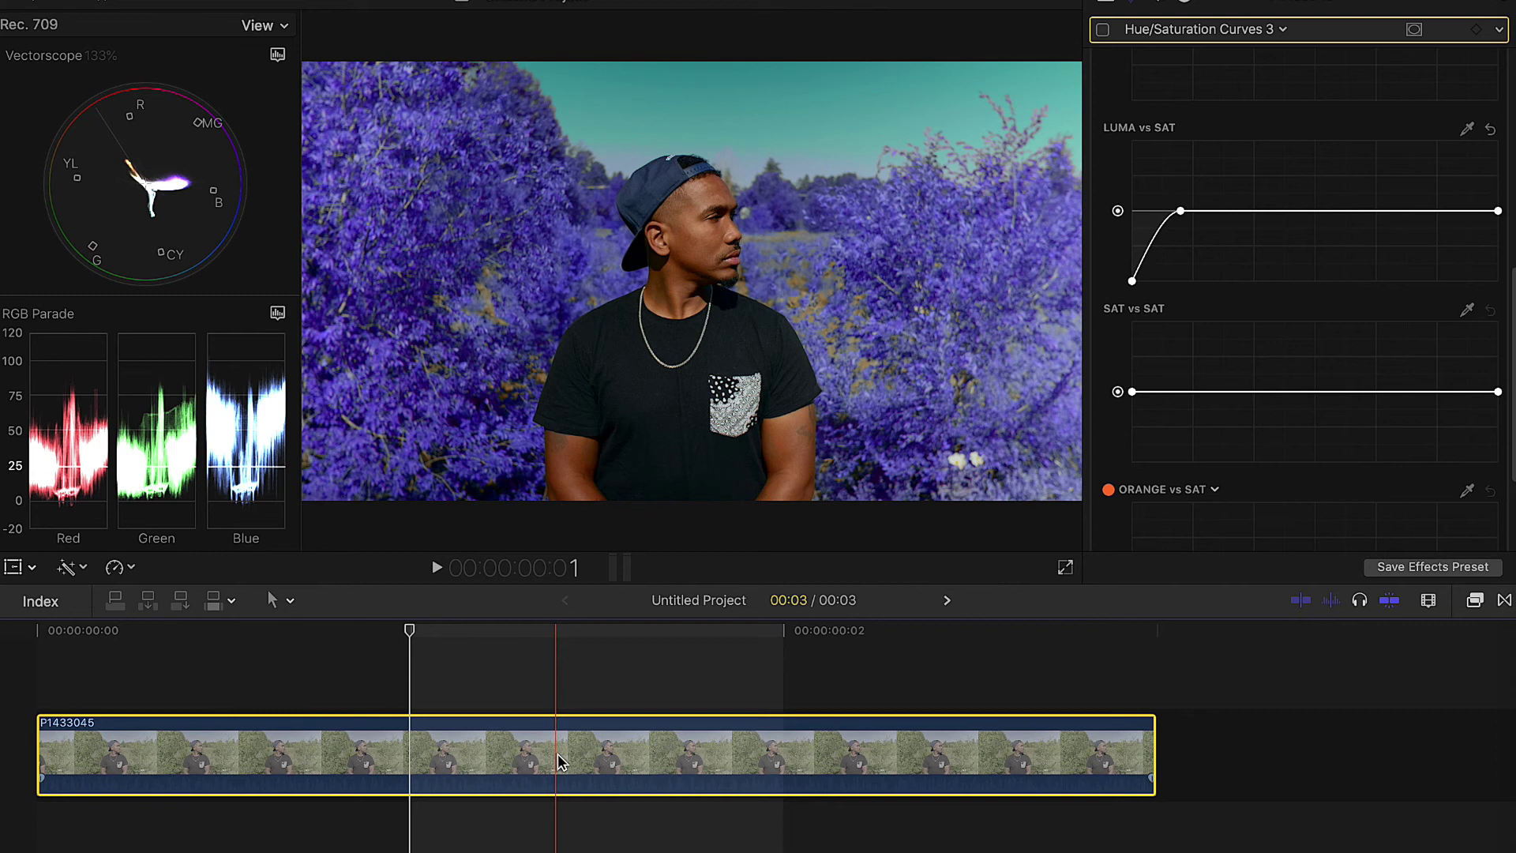
pyautogui.moveTo(558, 762); pyautogui.dragTo(566, 665)
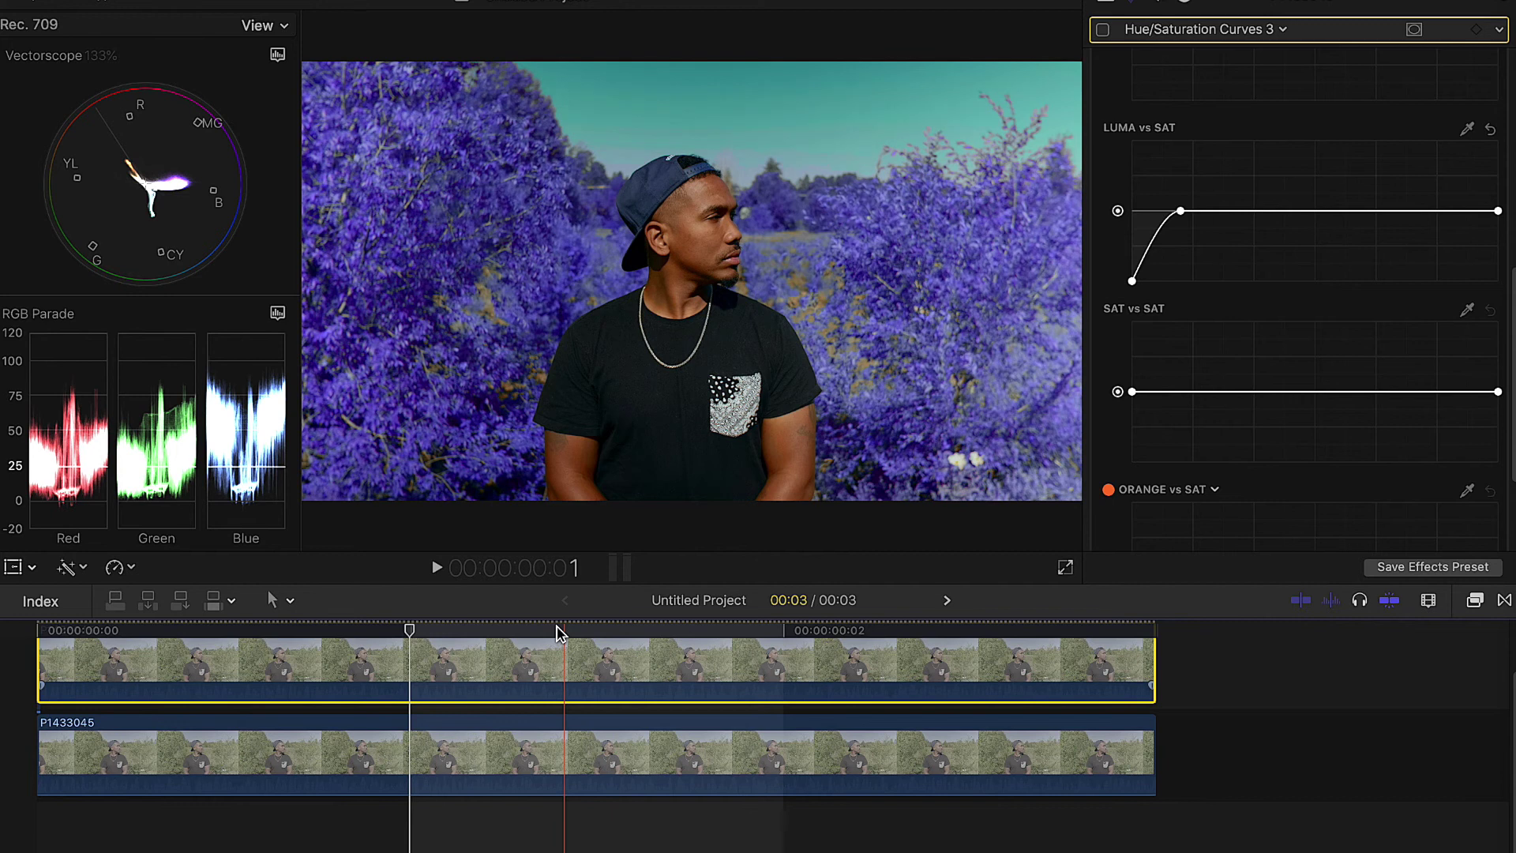
pyautogui.click(557, 632)
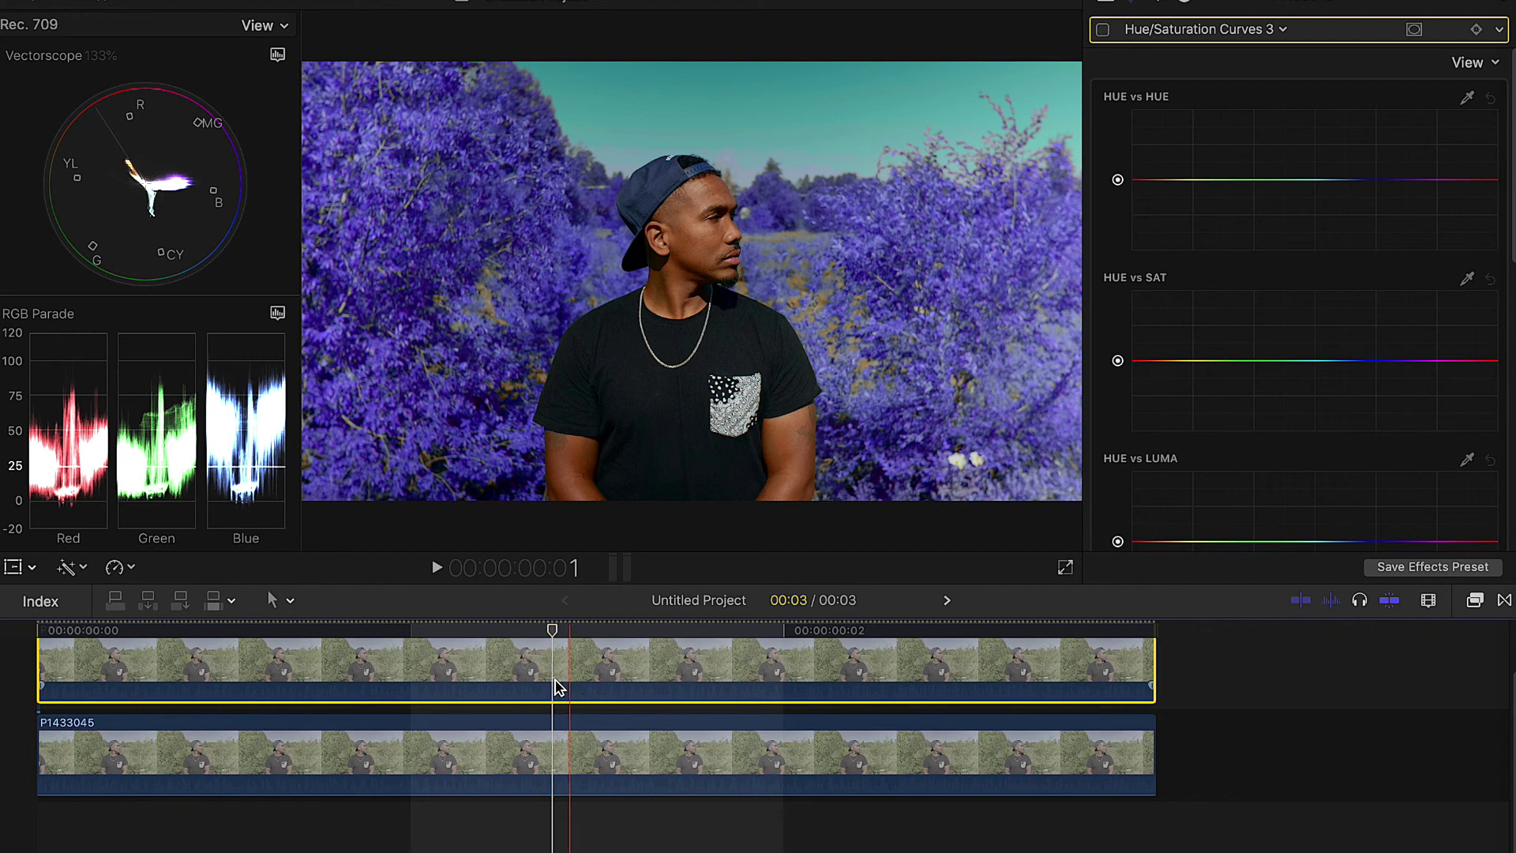
# Apply the Shape Mask effect from the Masks category to the upper copy of the clip and show its video effect settings.
pyautogui.click(1477, 601)
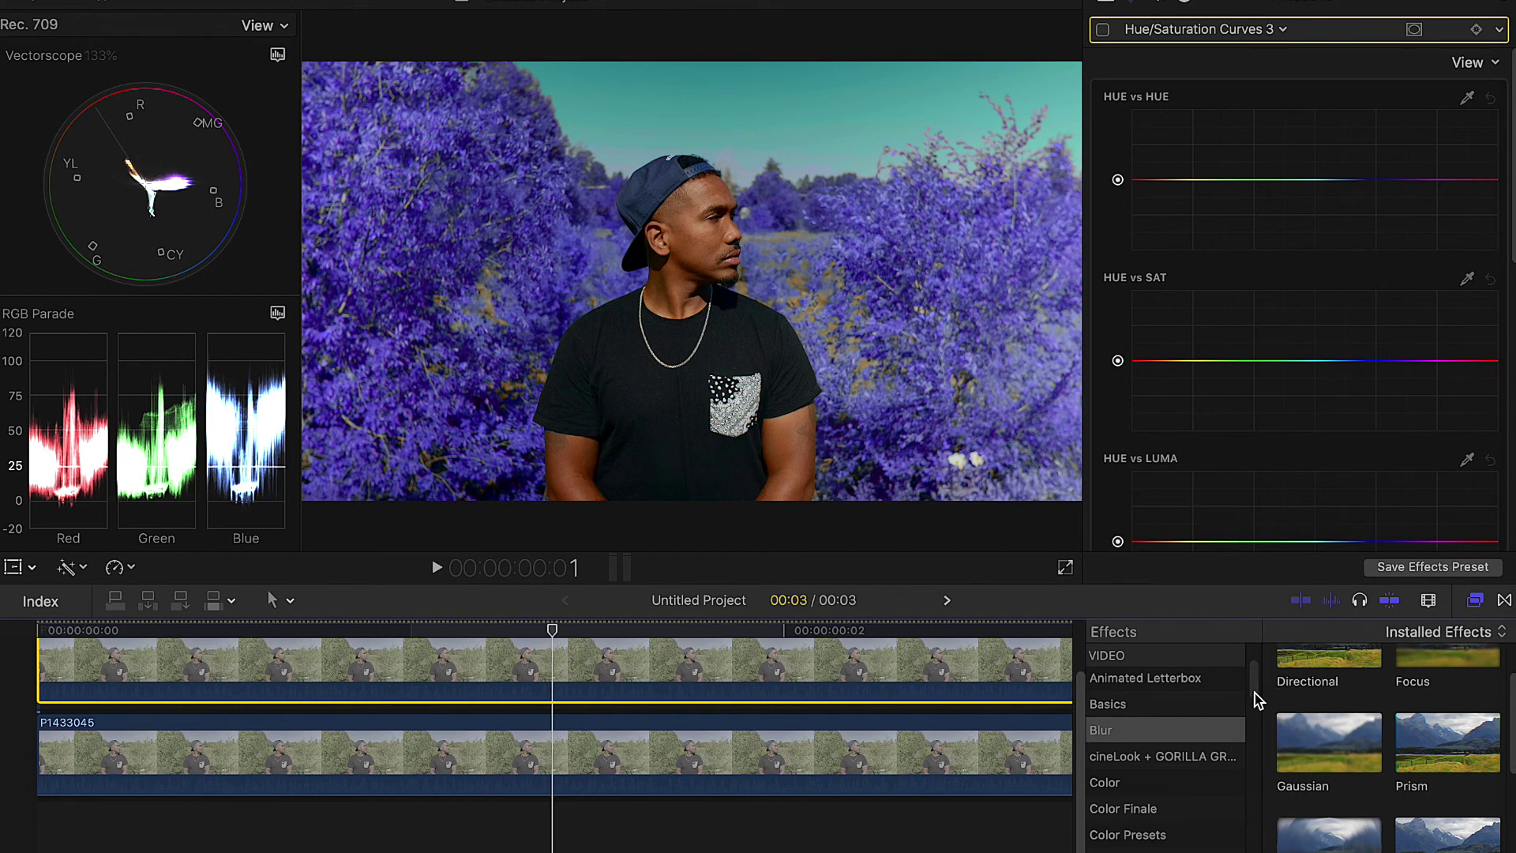
pyautogui.scroll(-10, 1258, 701)
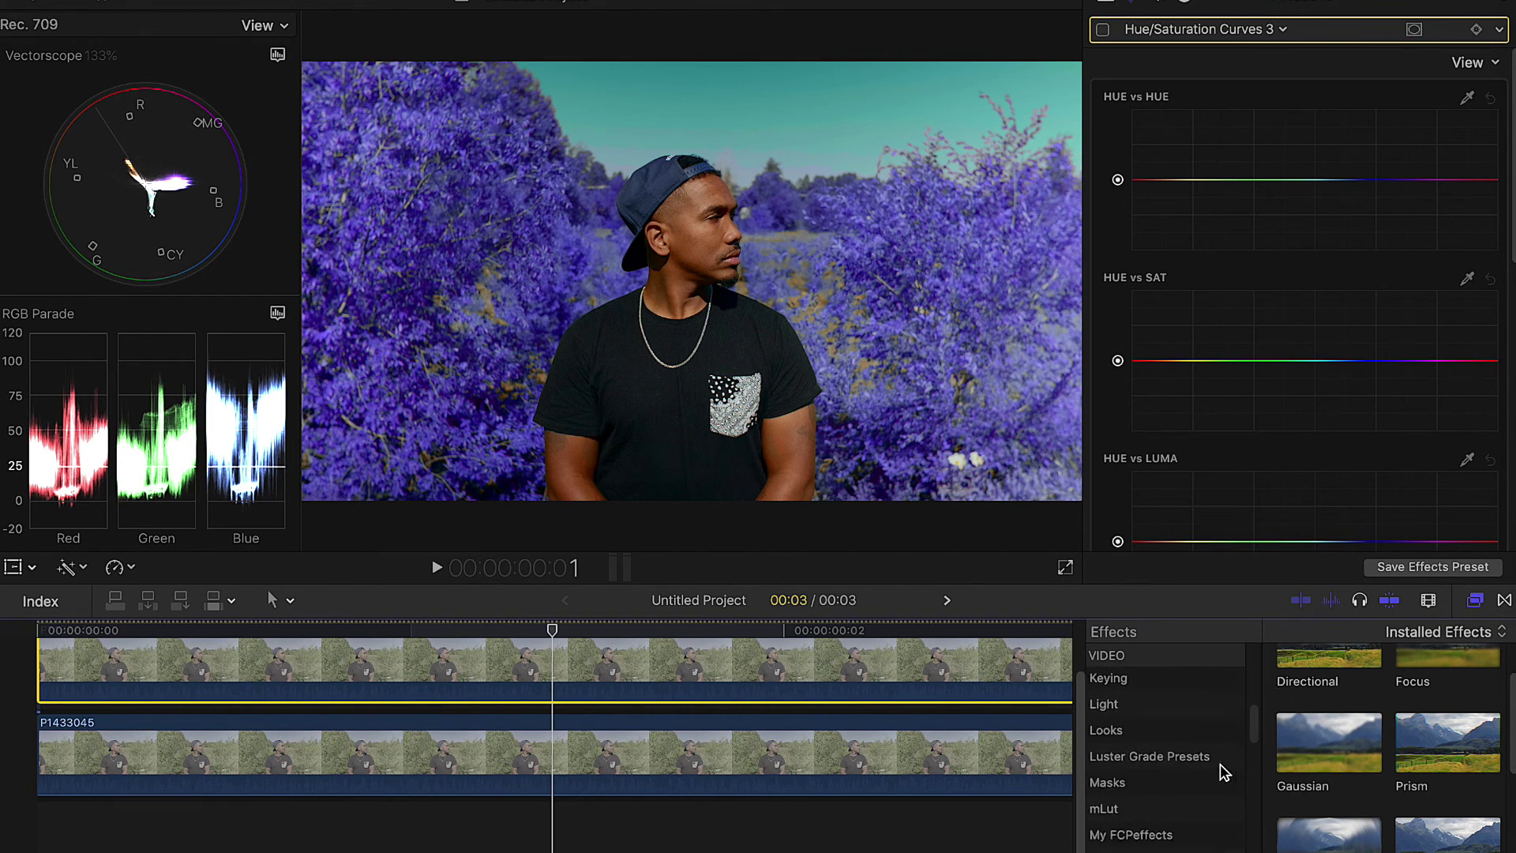
pyautogui.click(1212, 783)
pyautogui.moveTo(1439, 747); pyautogui.dragTo(588, 663)
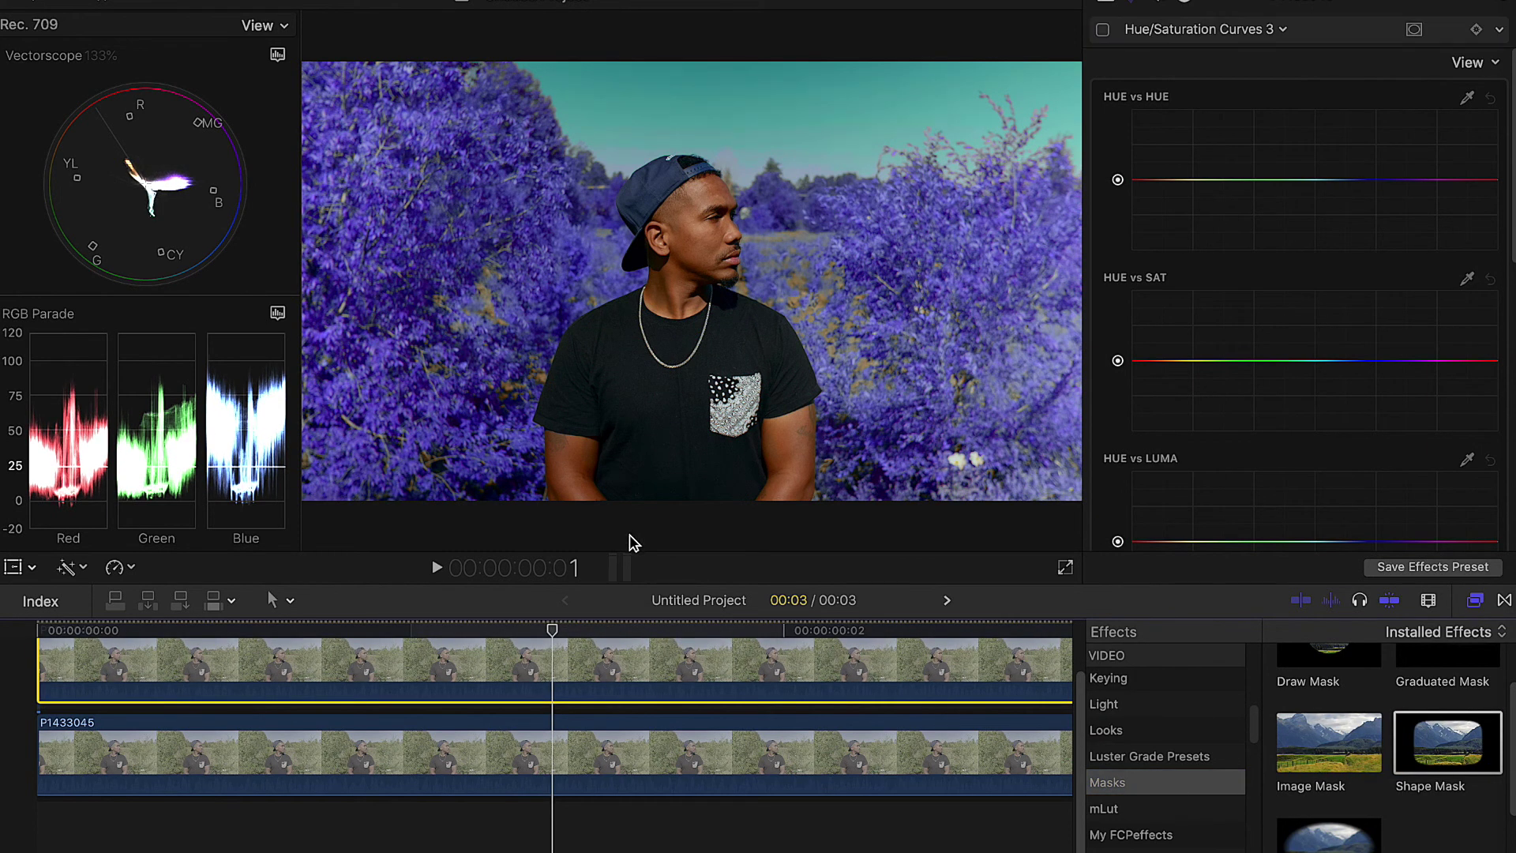
pyautogui.click(1107, 1)
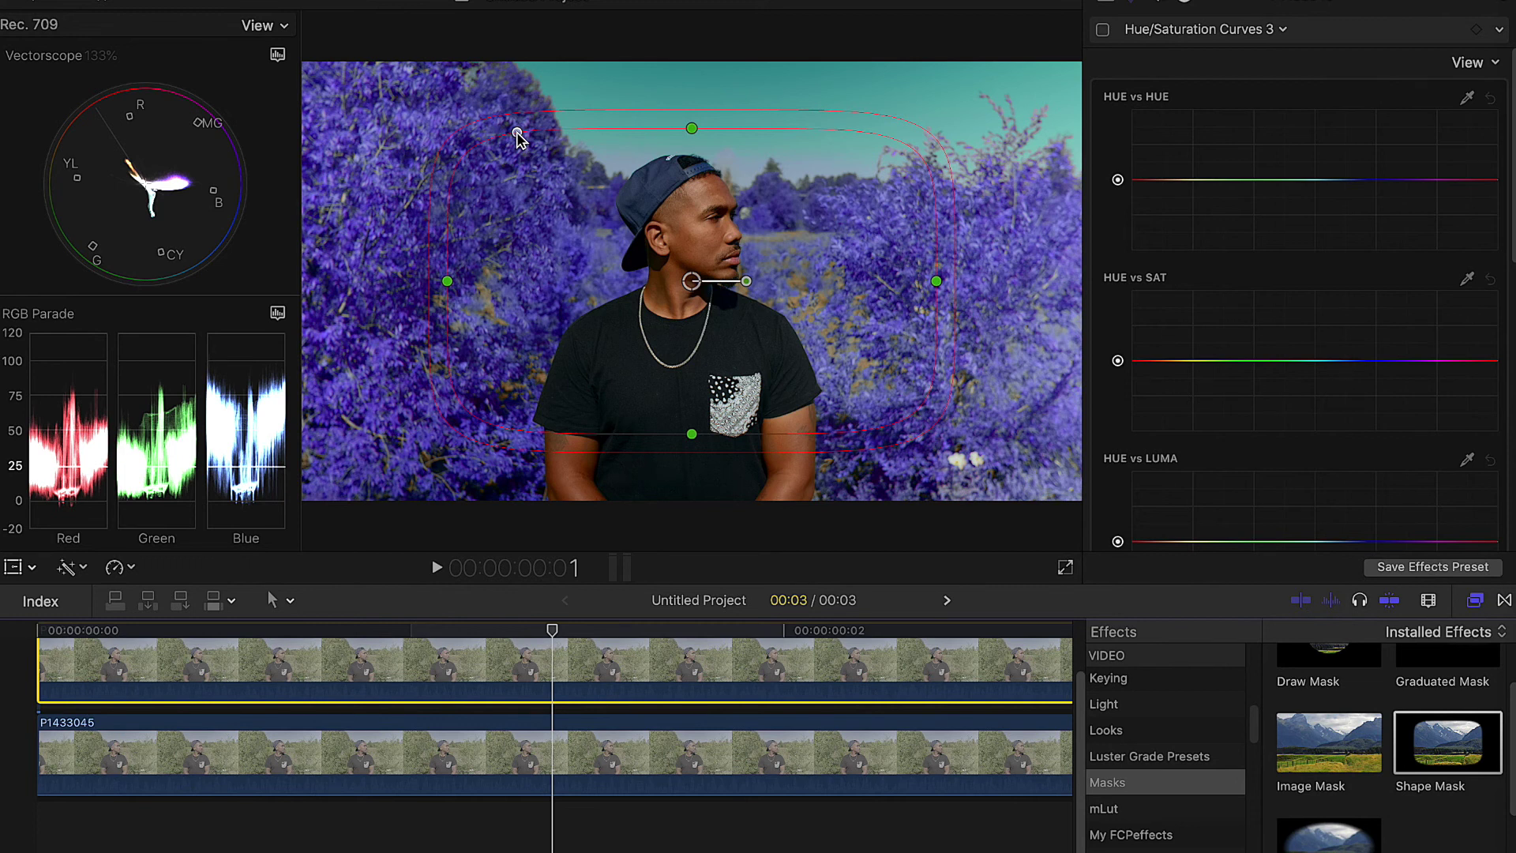
# Round the shape mask, make it narrower and taller around the man, widen its outer feather, and shift it slightly down.
pyautogui.click(557, 159)
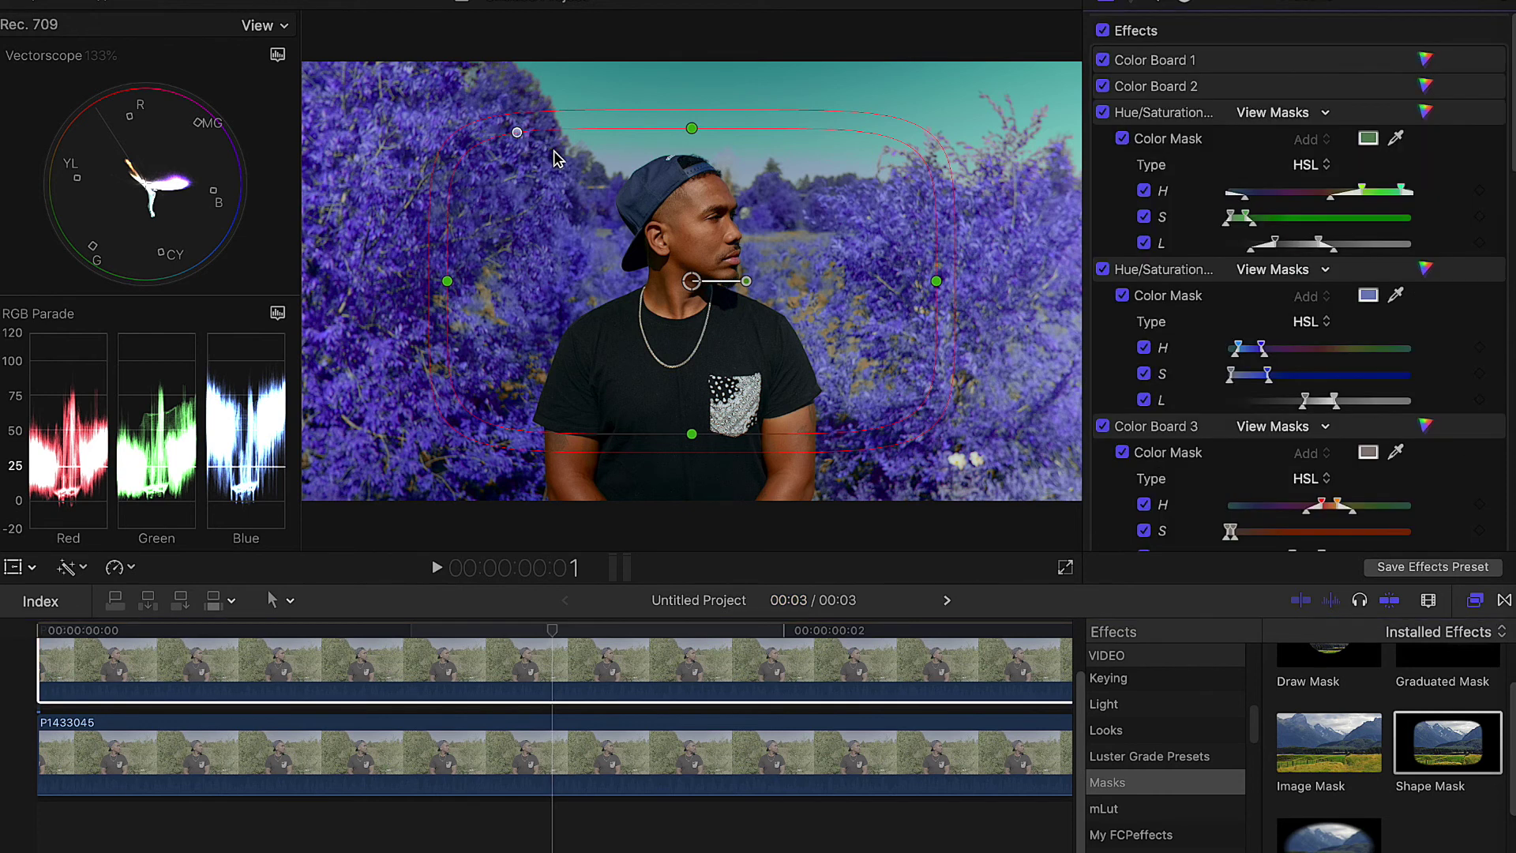
pyautogui.moveTo(517, 133); pyautogui.dragTo(521, 140)
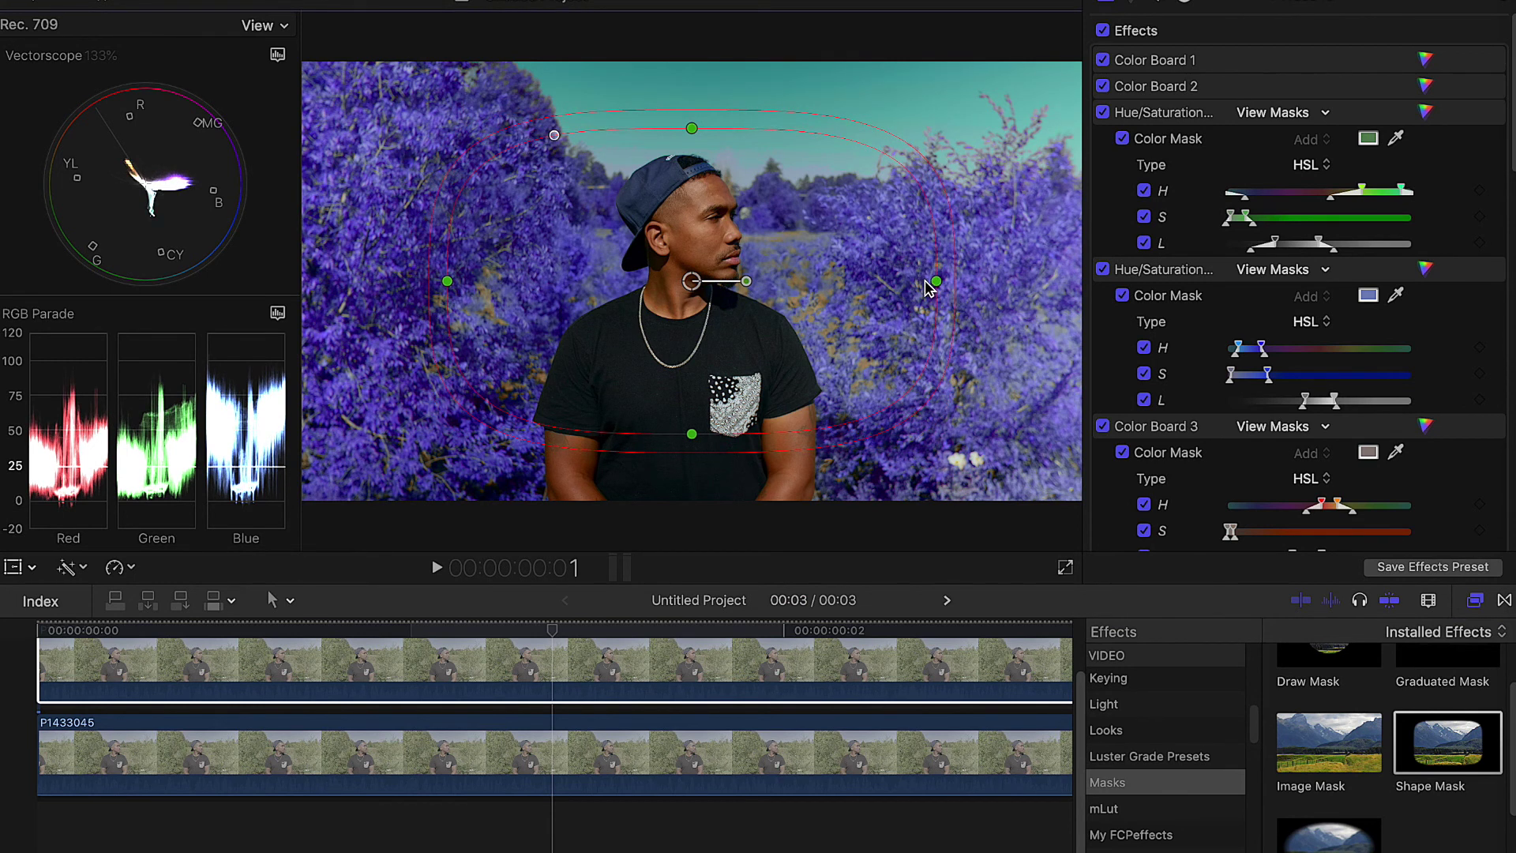
pyautogui.moveTo(892, 294); pyautogui.dragTo(863, 297)
pyautogui.moveTo(692, 436); pyautogui.dragTo(692, 509)
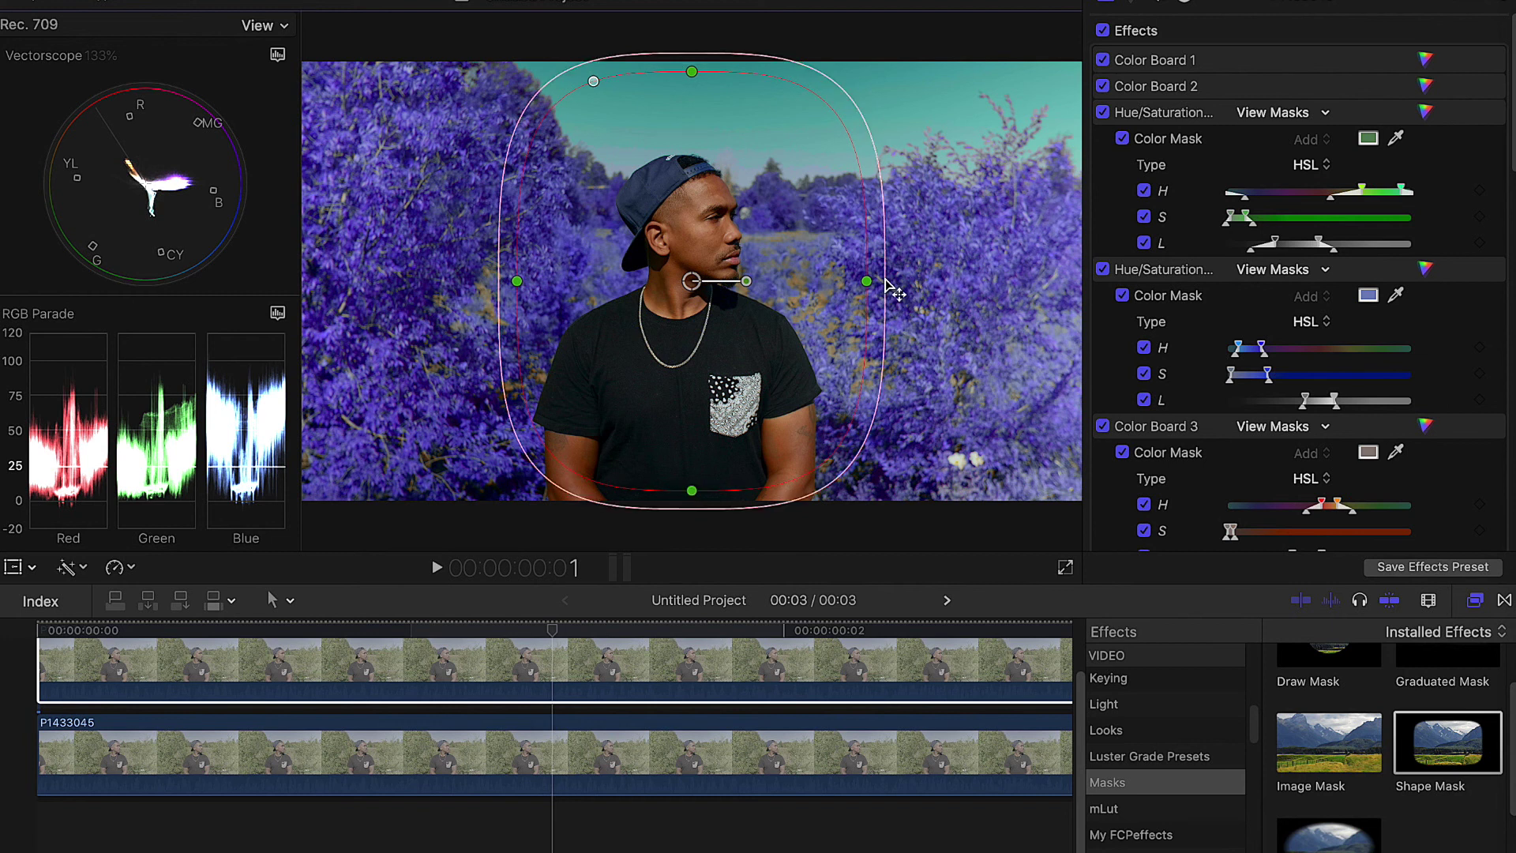
pyautogui.moveTo(886, 280); pyautogui.dragTo(1010, 294)
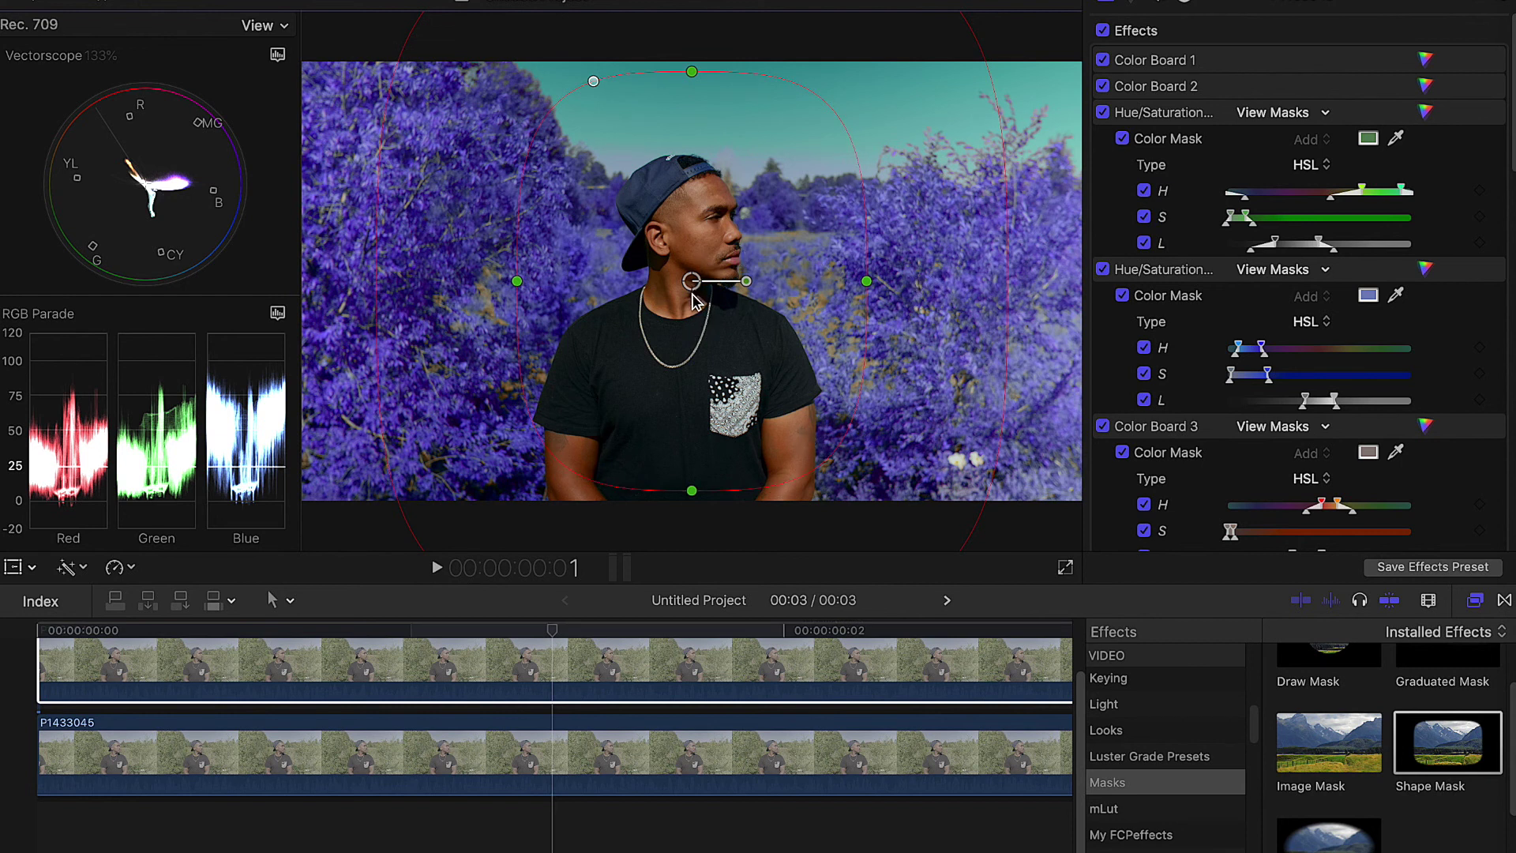
pyautogui.moveTo(693, 294); pyautogui.dragTo(693, 304)
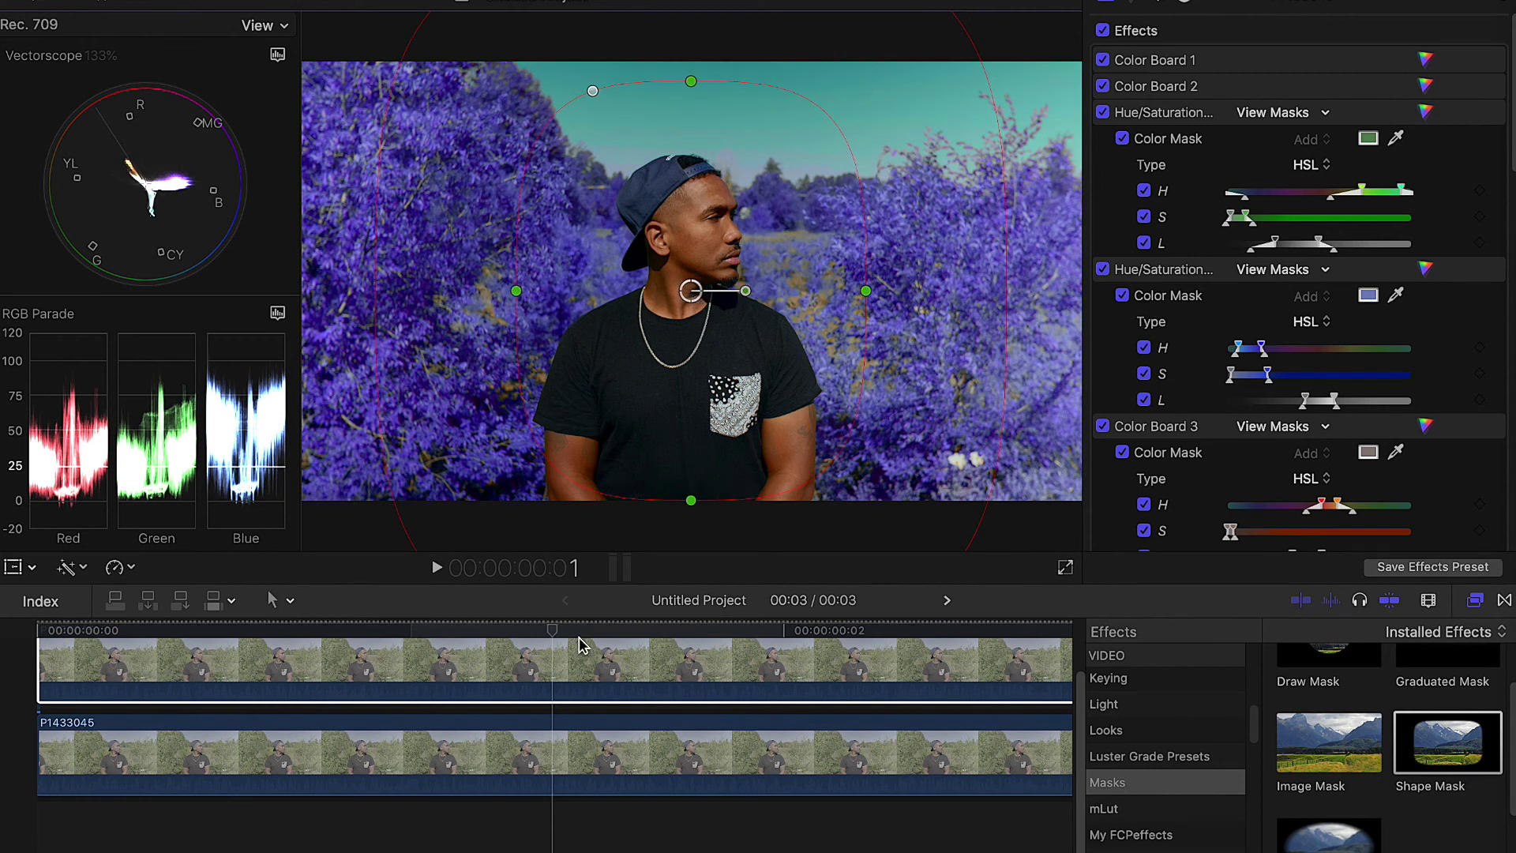
# Apply the Prism and Zoom blur effects to the lower clip P1433045.
pyautogui.click(555, 679)
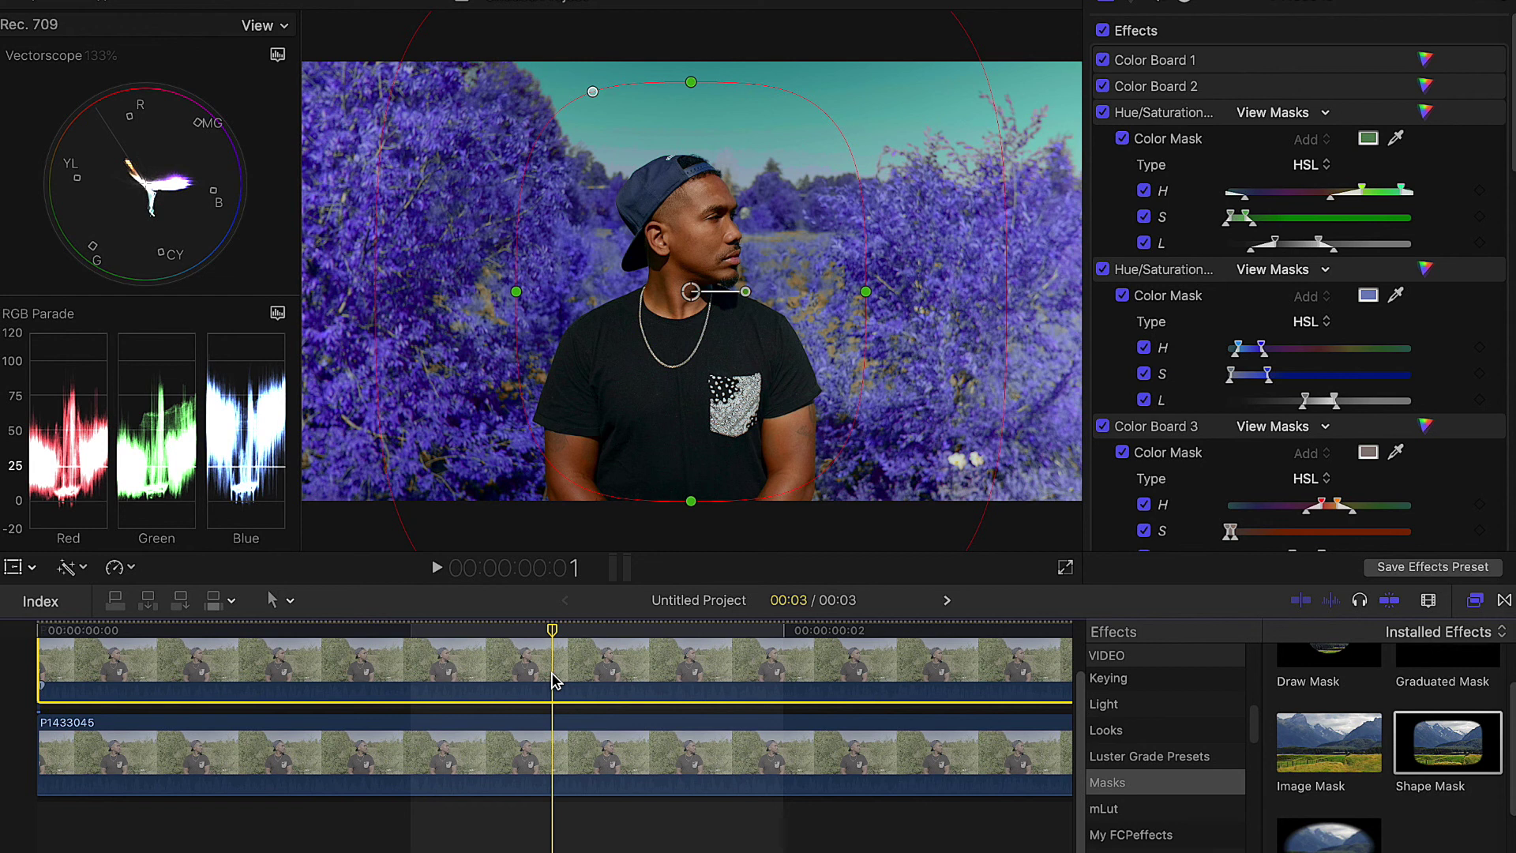
pyautogui.click(558, 762)
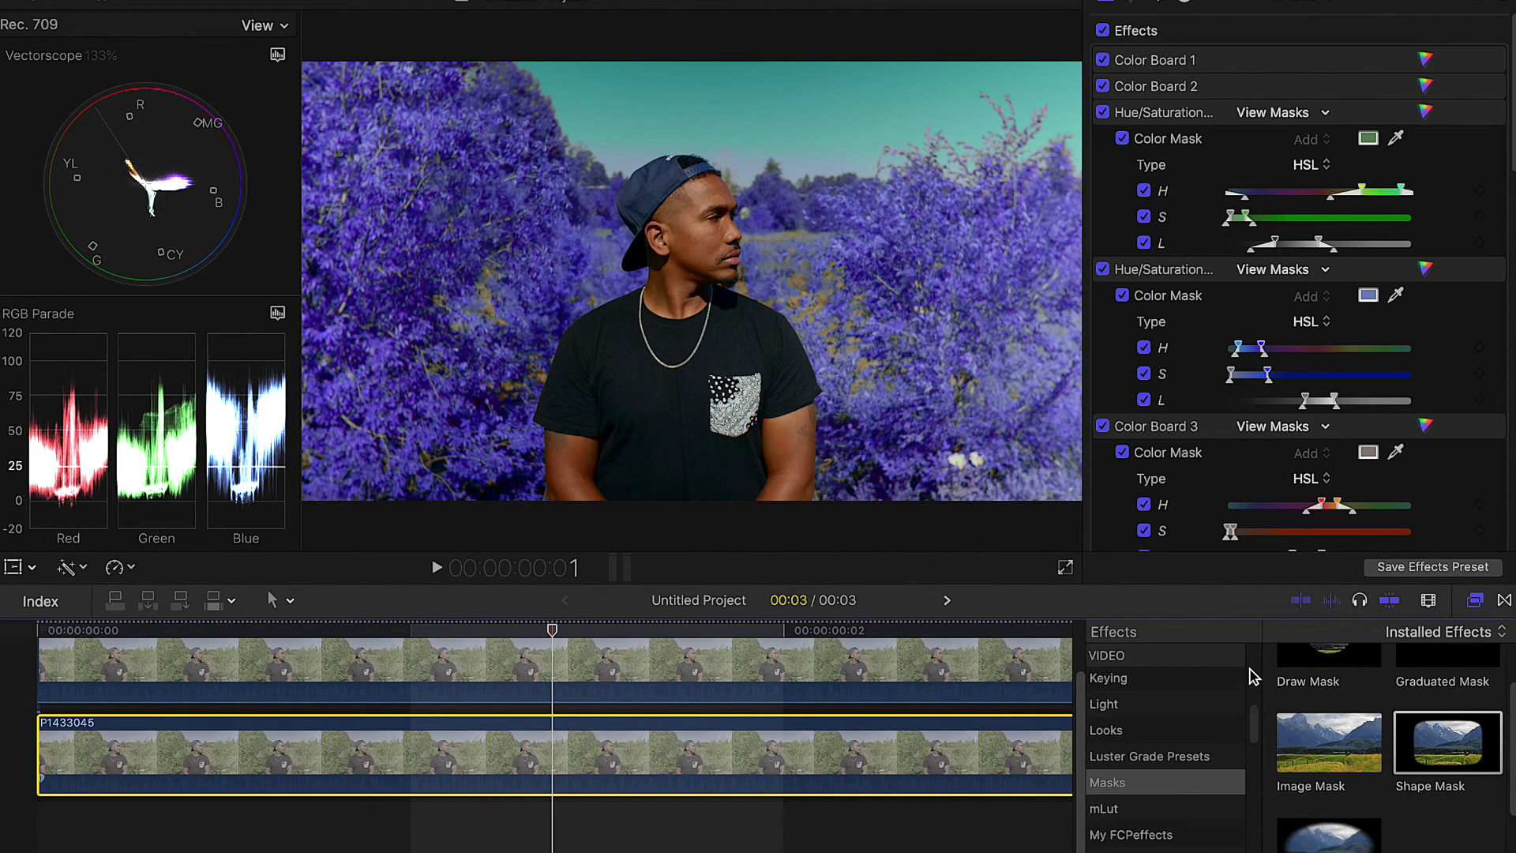
pyautogui.scroll(10, 1247, 708)
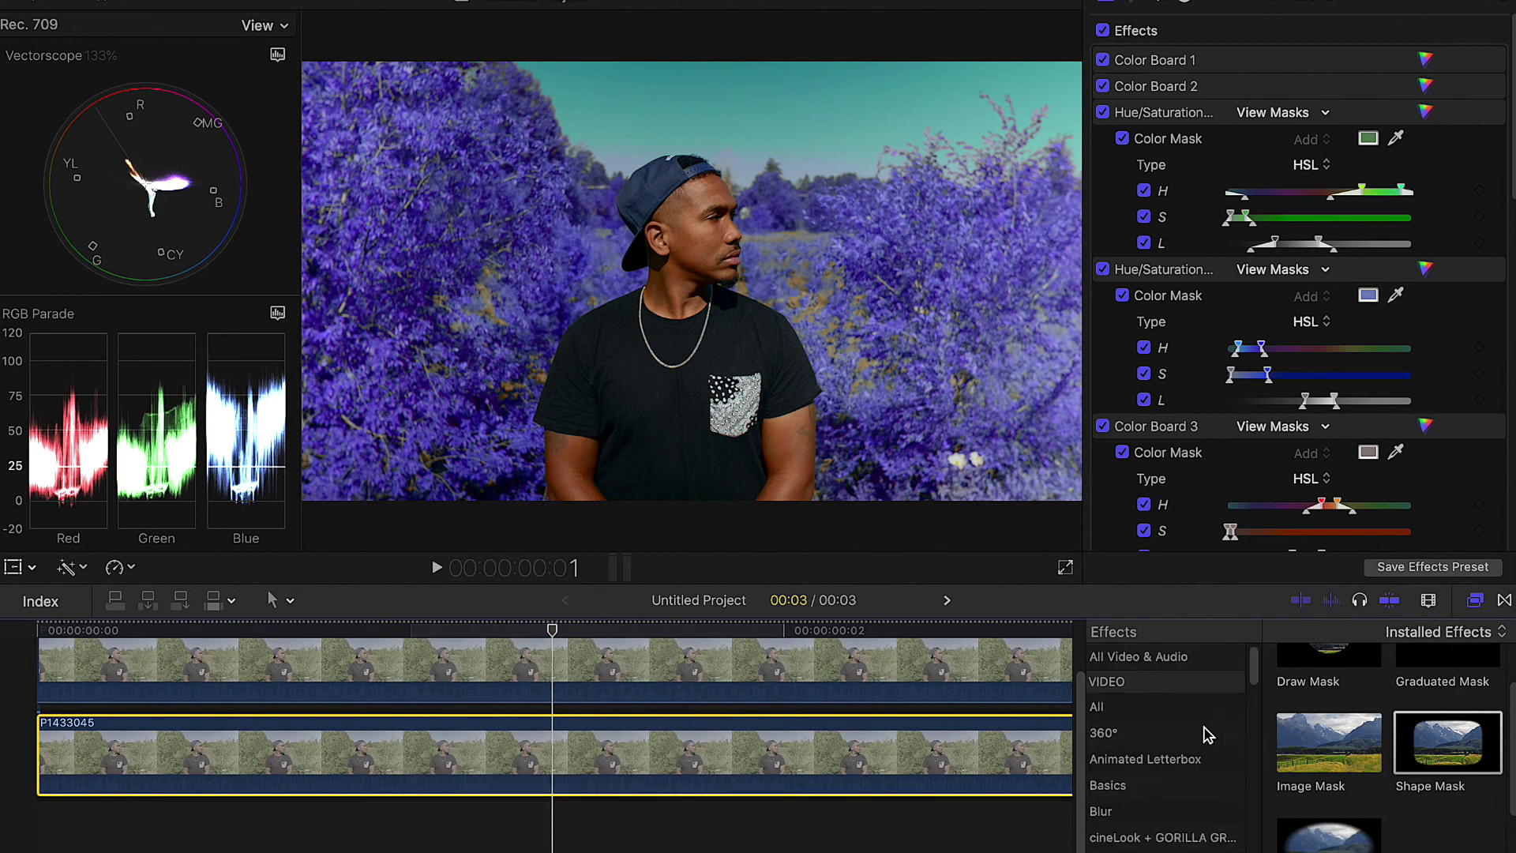
pyautogui.click(1161, 812)
pyautogui.moveTo(1466, 780); pyautogui.dragTo(1005, 760)
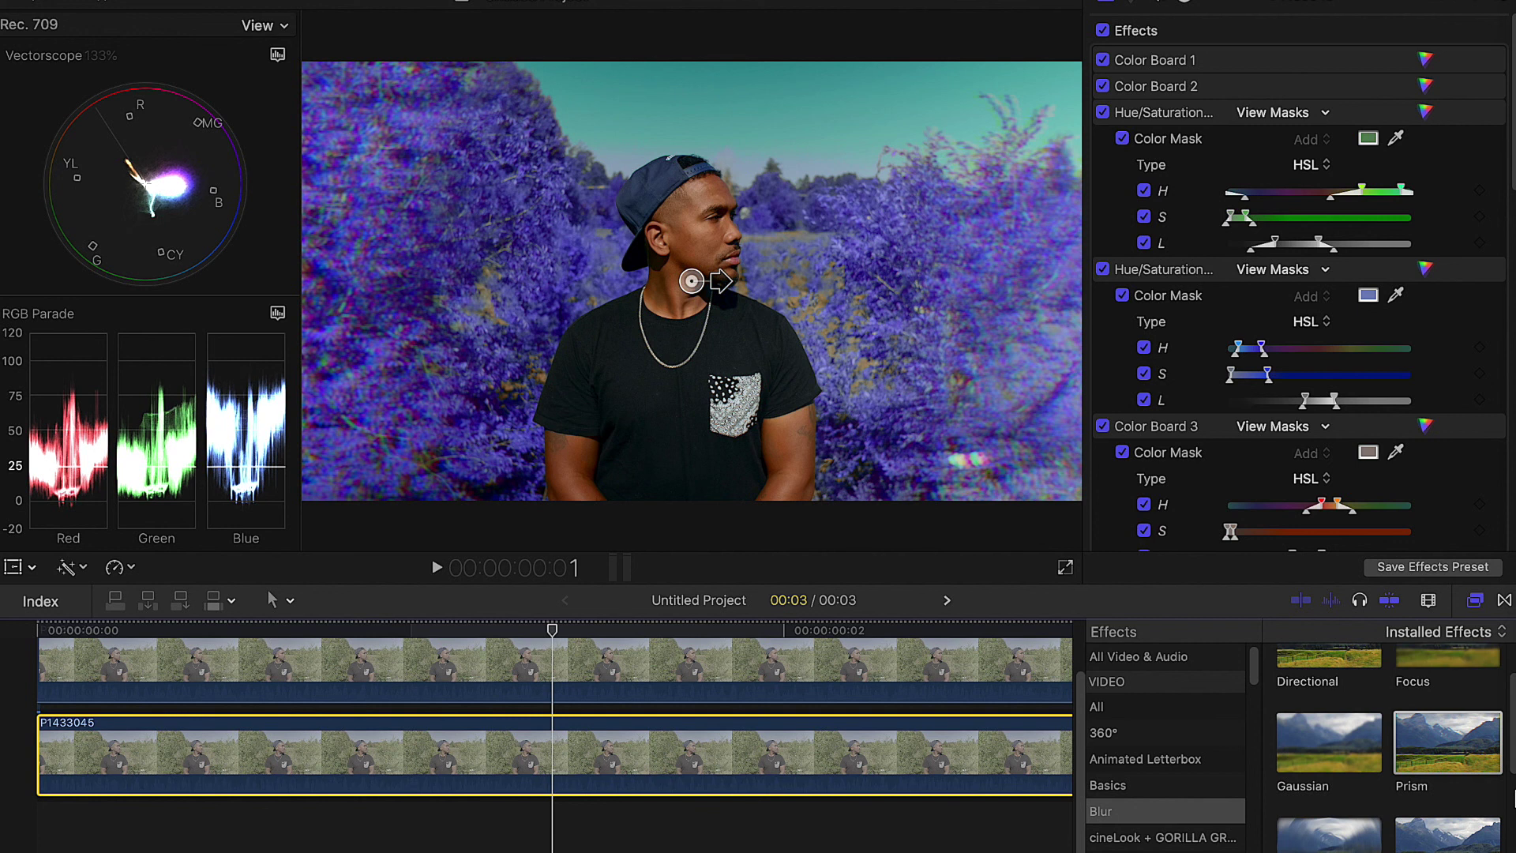
pyautogui.scroll(-3, 1514, 796)
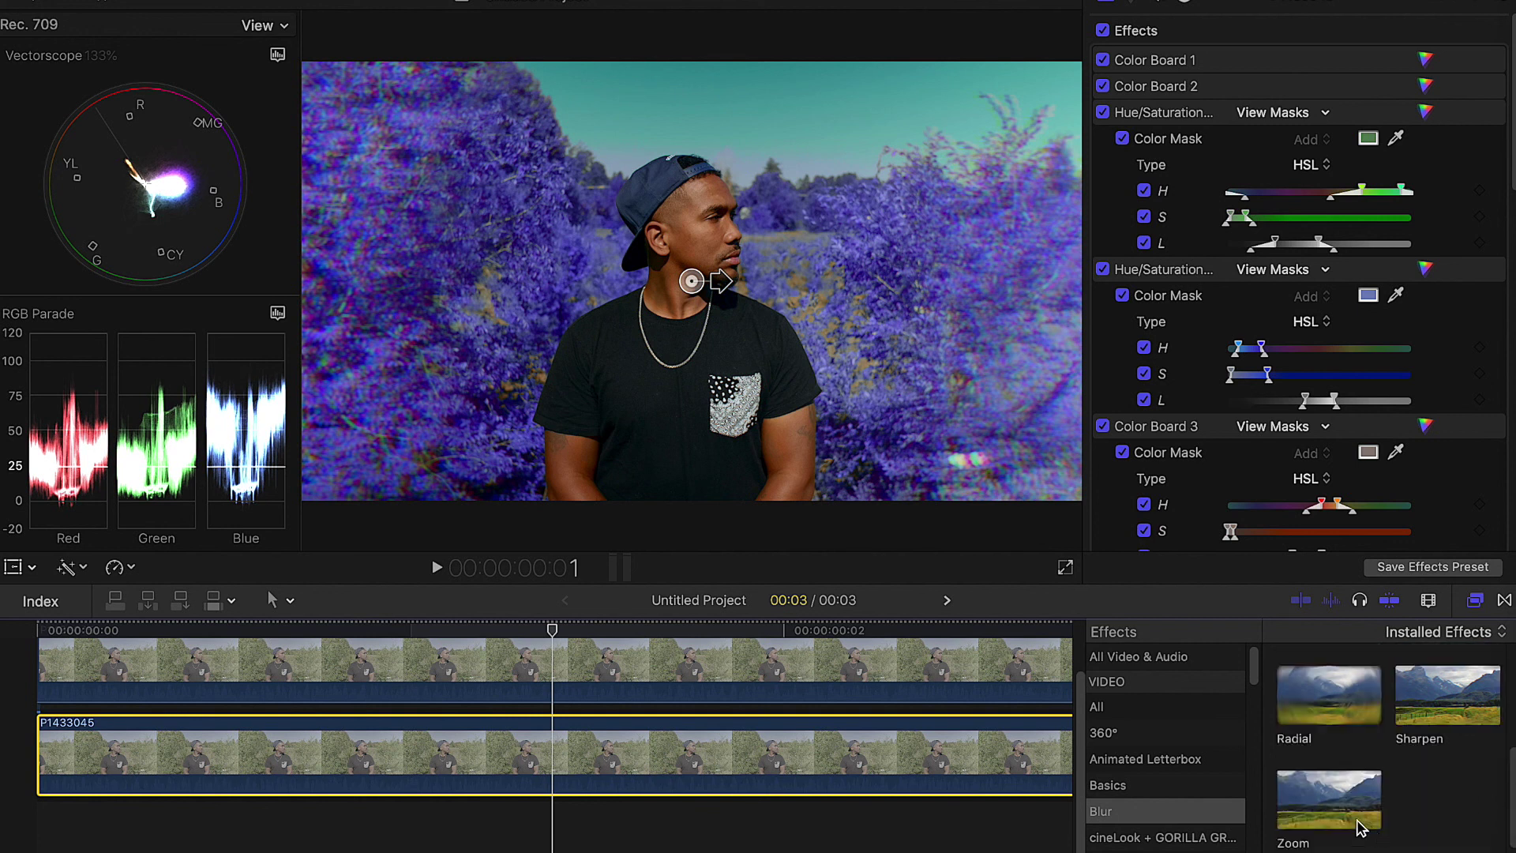
pyautogui.moveTo(1329, 799); pyautogui.dragTo(924, 756)
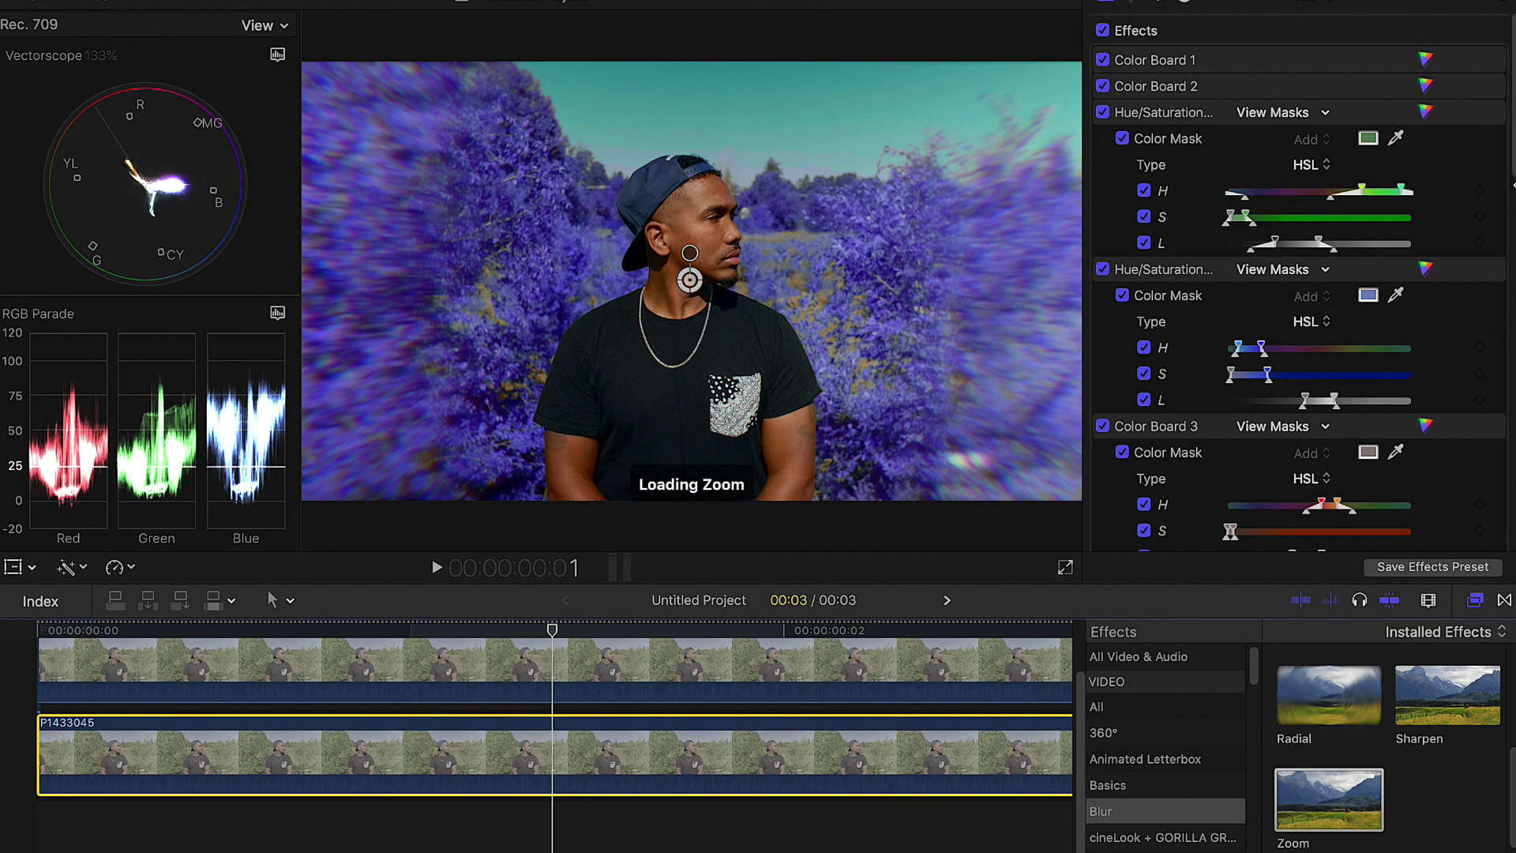
# Set the lower clip's Zoom Amount to 21 and its Prism Amount to 10.
pyautogui.scroll(-5, 1513, 174)
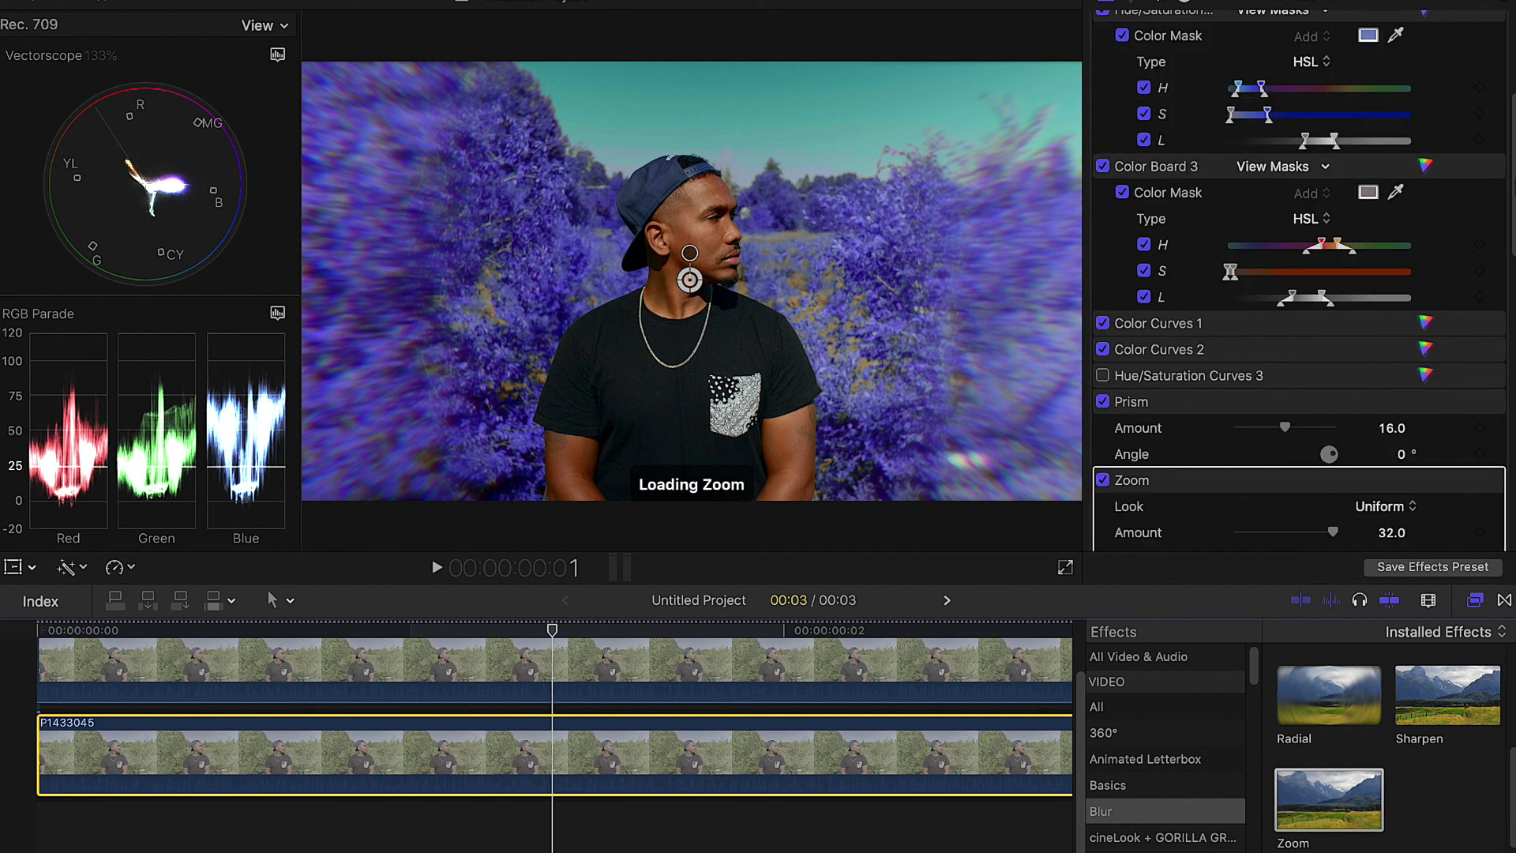
pyautogui.scroll(-4, 1510, 227)
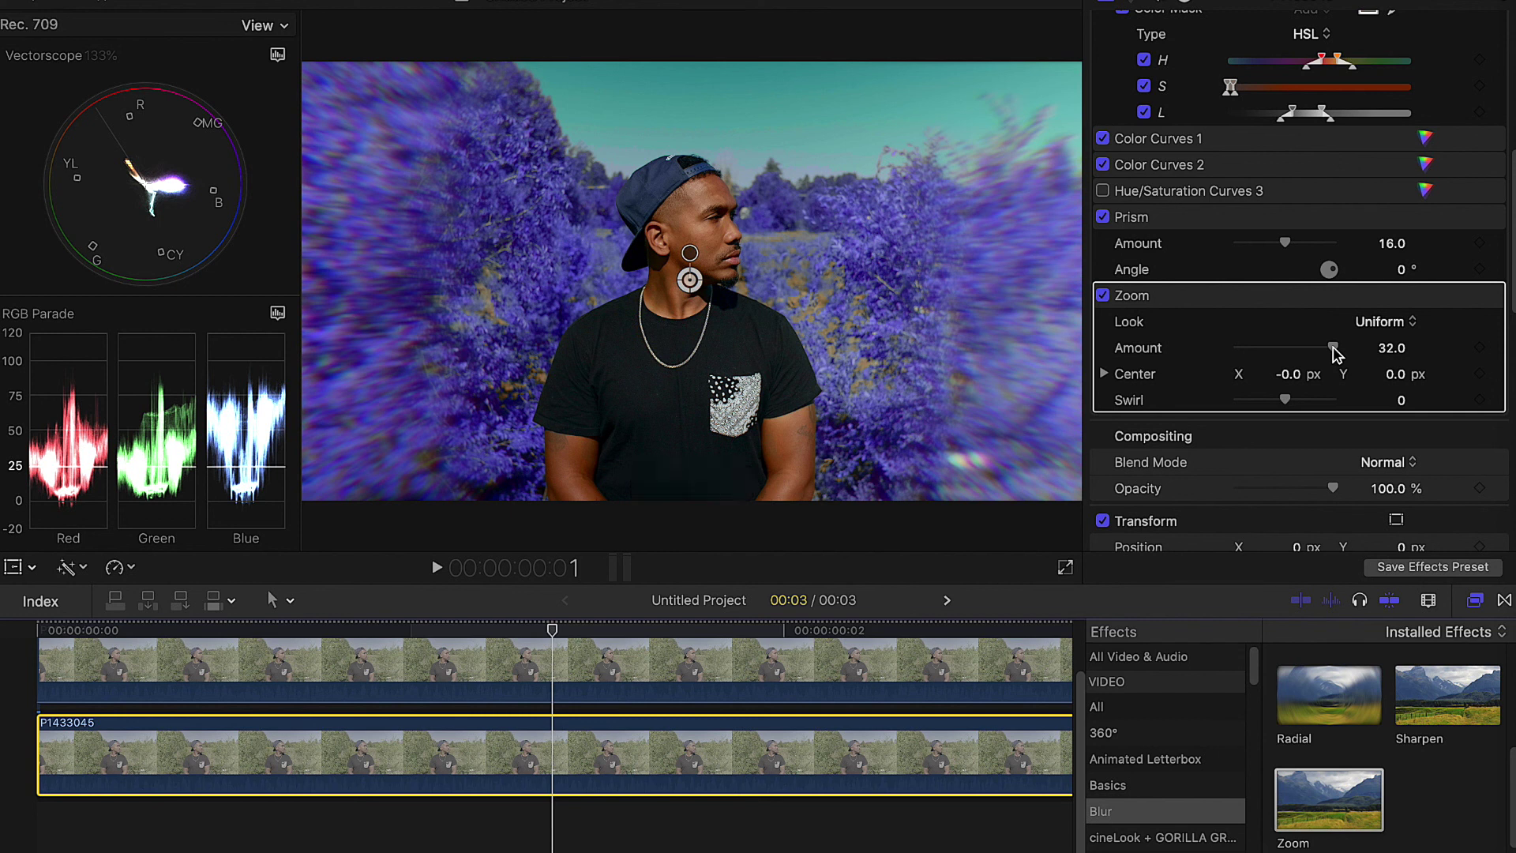
pyautogui.click(1297, 349)
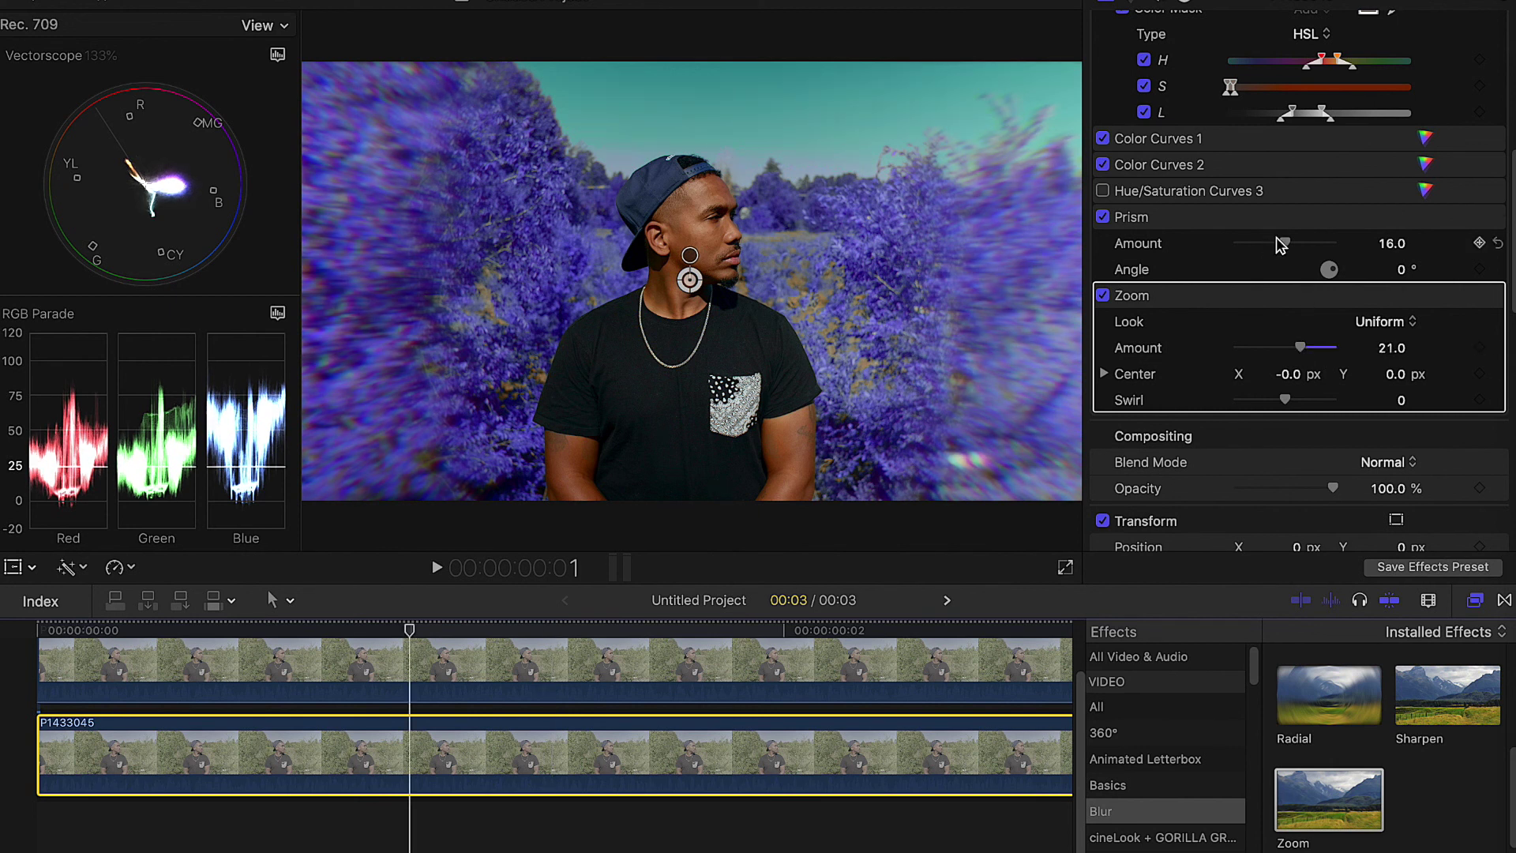
pyautogui.moveTo(1280, 239); pyautogui.dragTo(1272, 245)
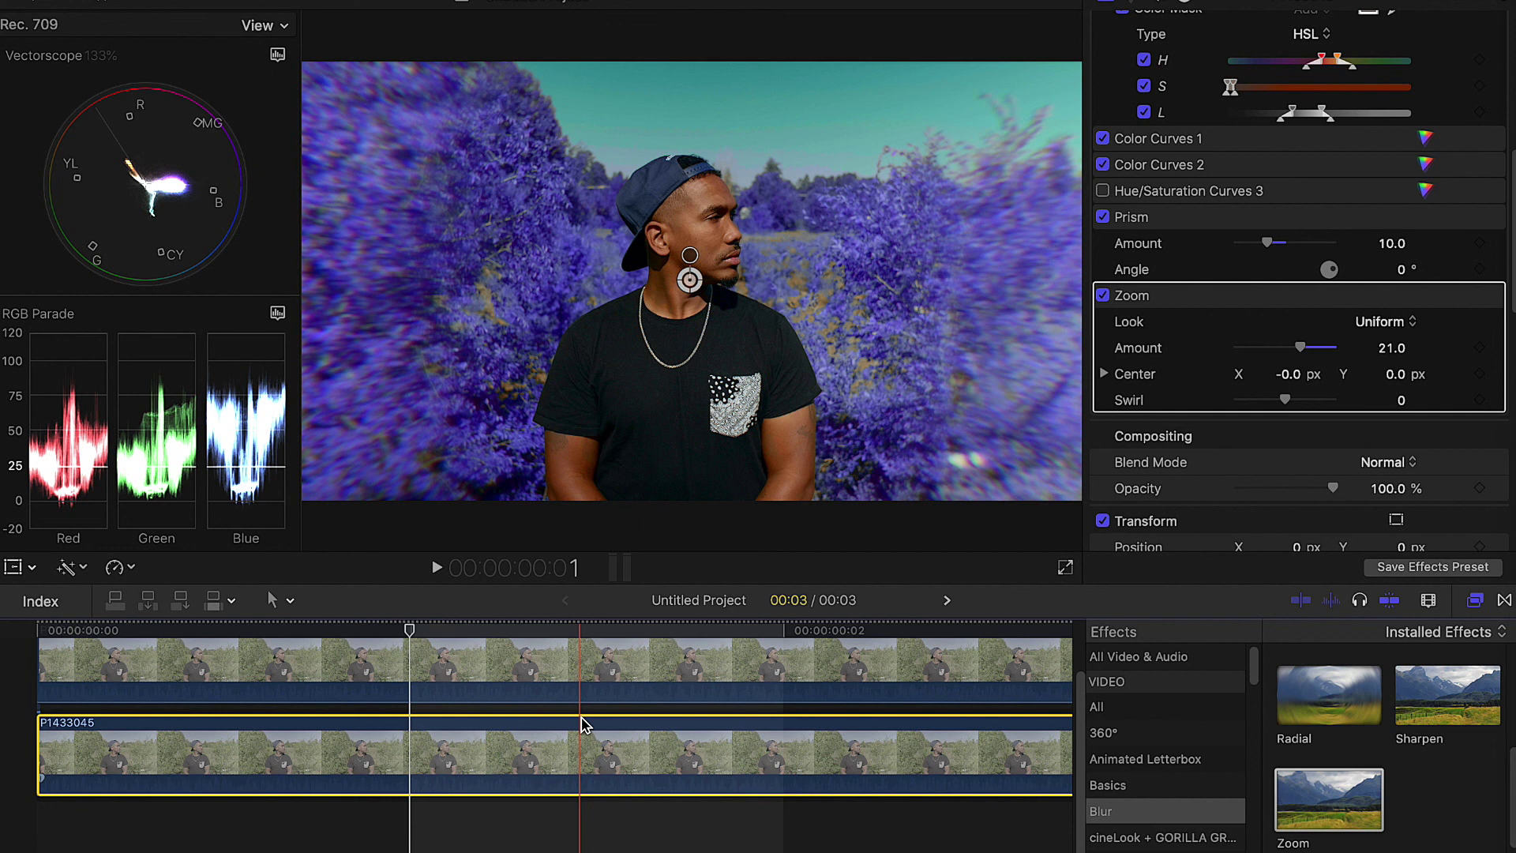
# Shrink the upper clip's shape mask in width and height to fit closer around the man, and reselect the lower clip.
pyautogui.click(424, 669)
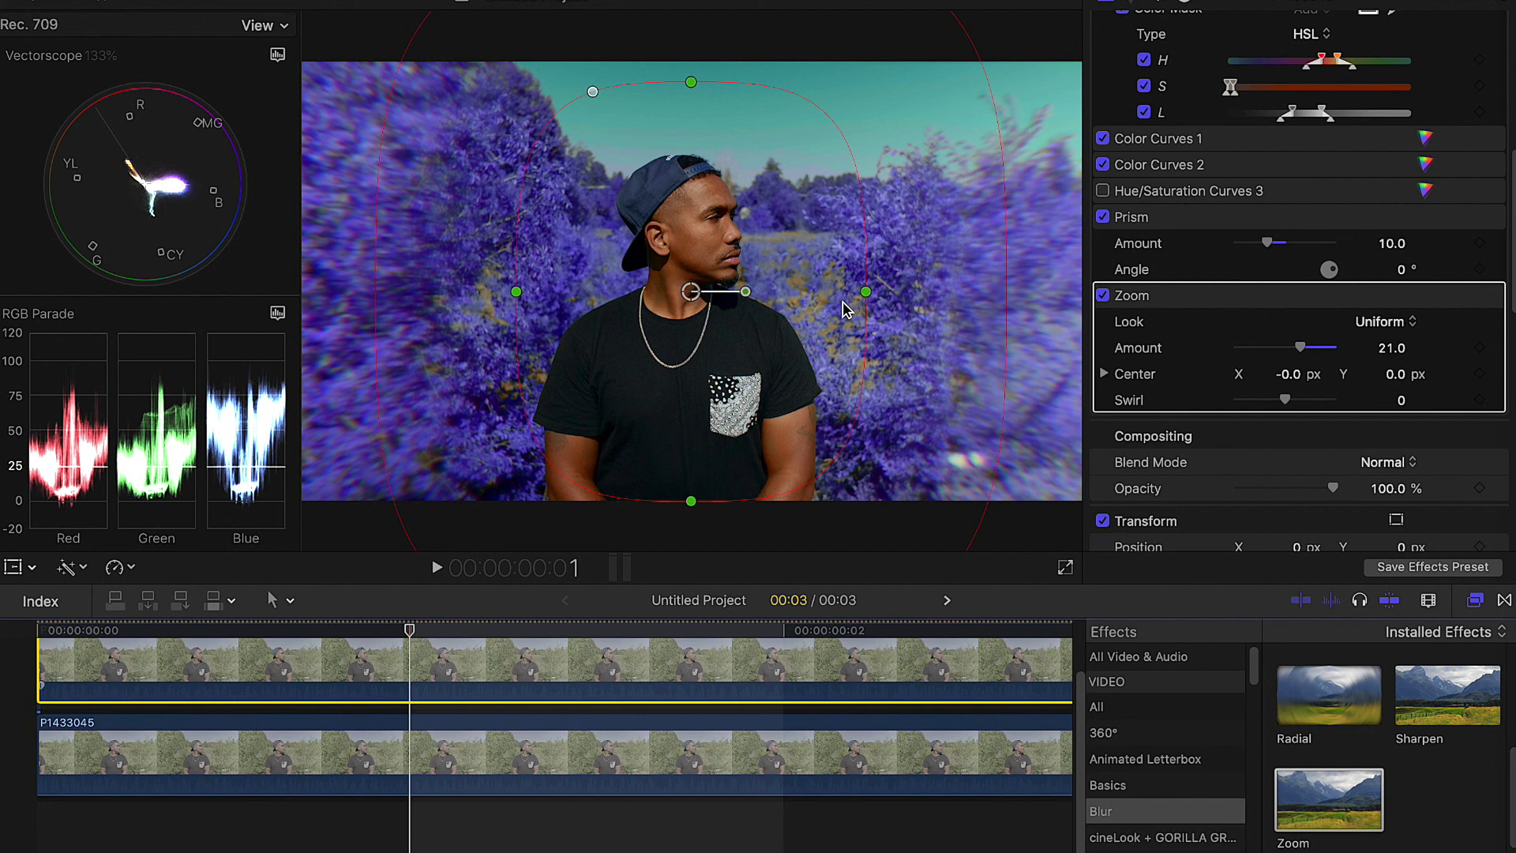
pyautogui.moveTo(865, 292); pyautogui.dragTo(843, 301)
pyautogui.moveTo(691, 84); pyautogui.dragTo(691, 108)
pyautogui.click(424, 766)
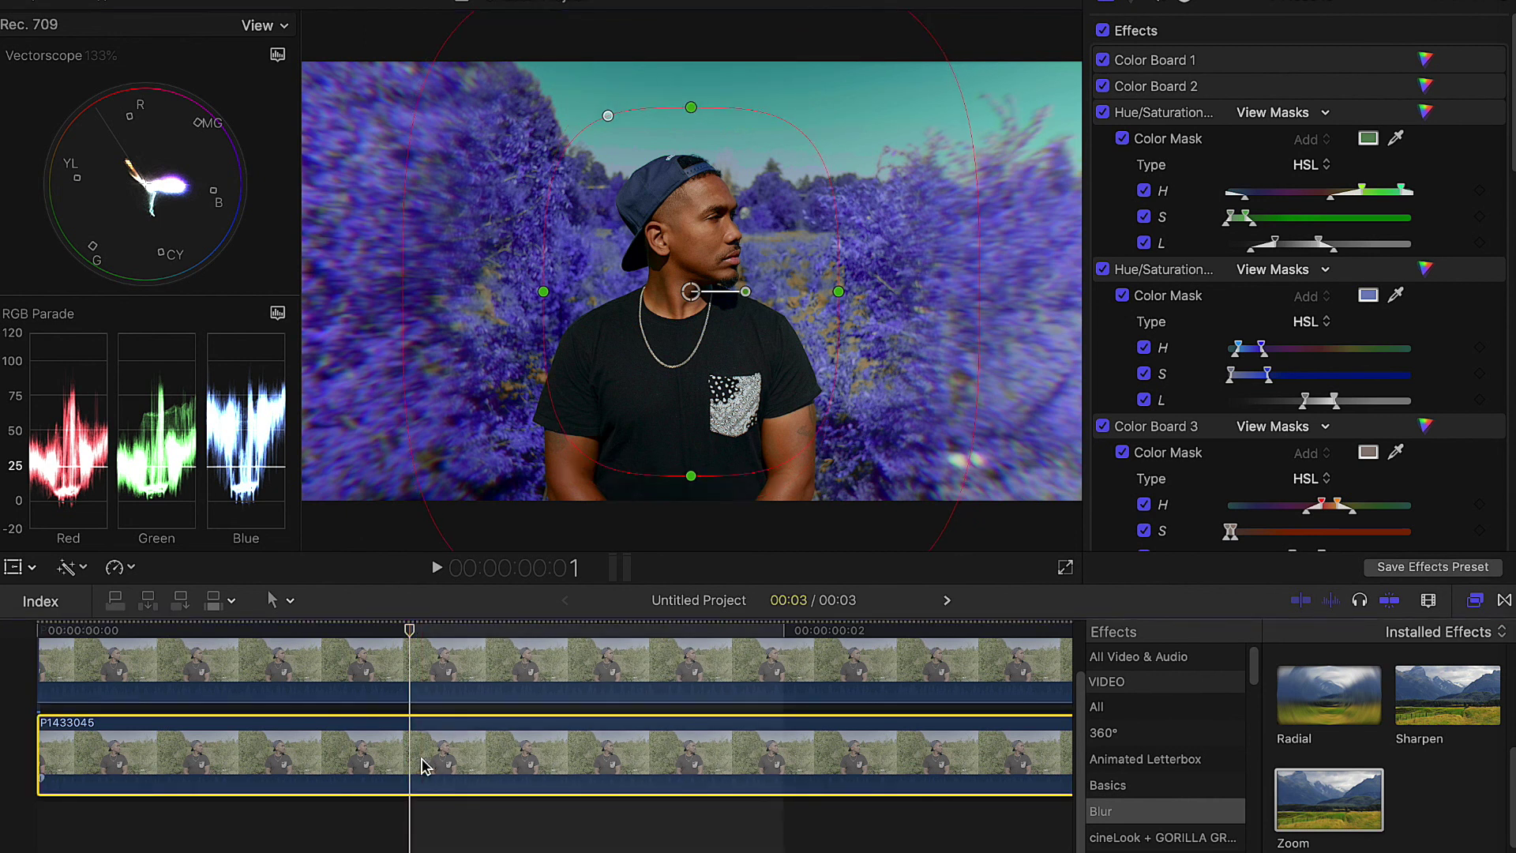
pyautogui.click(1218, 46)
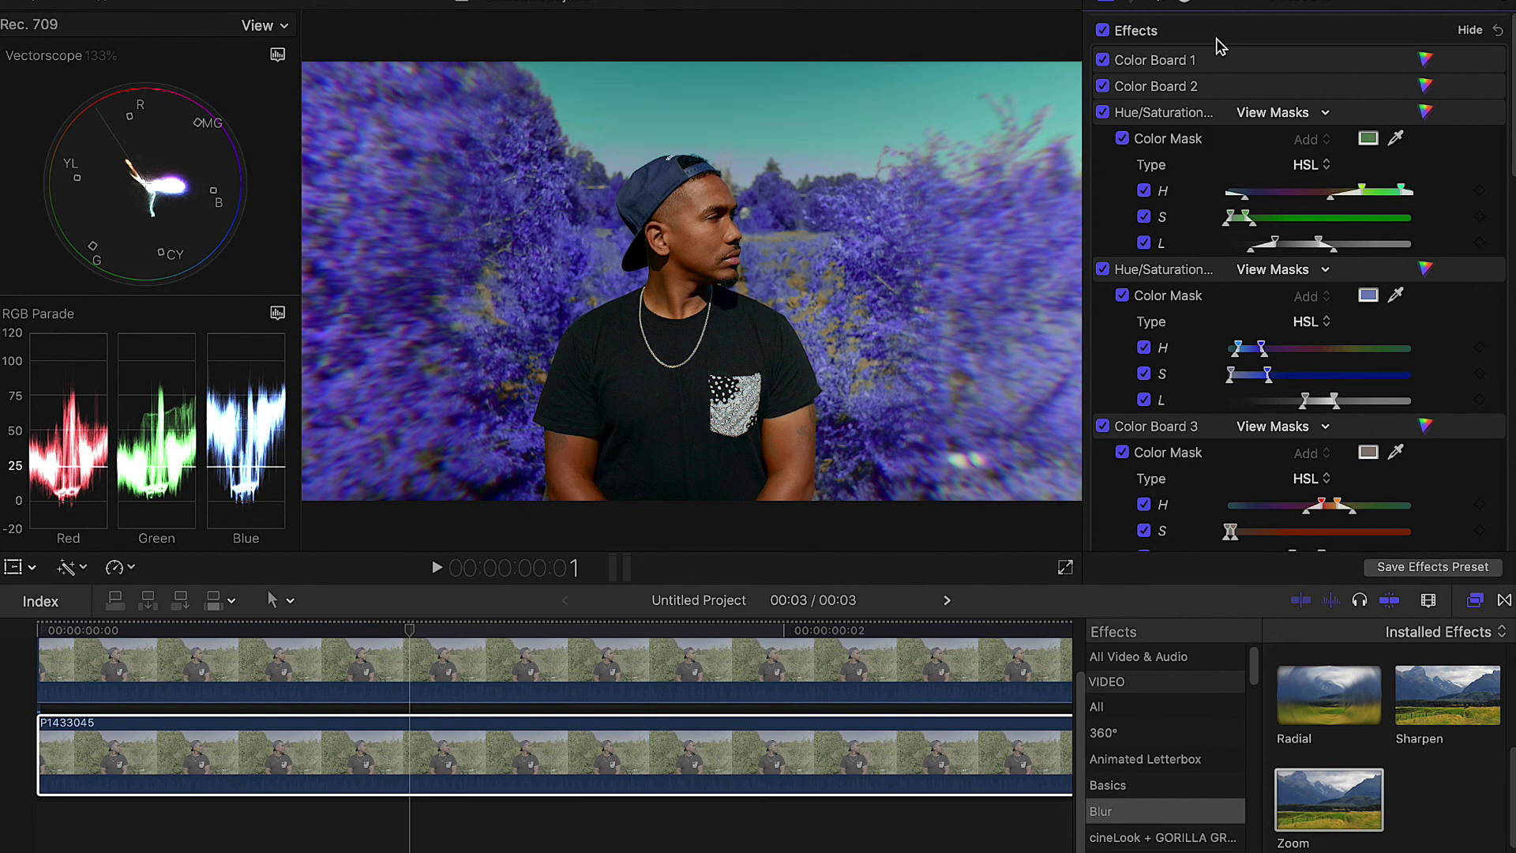